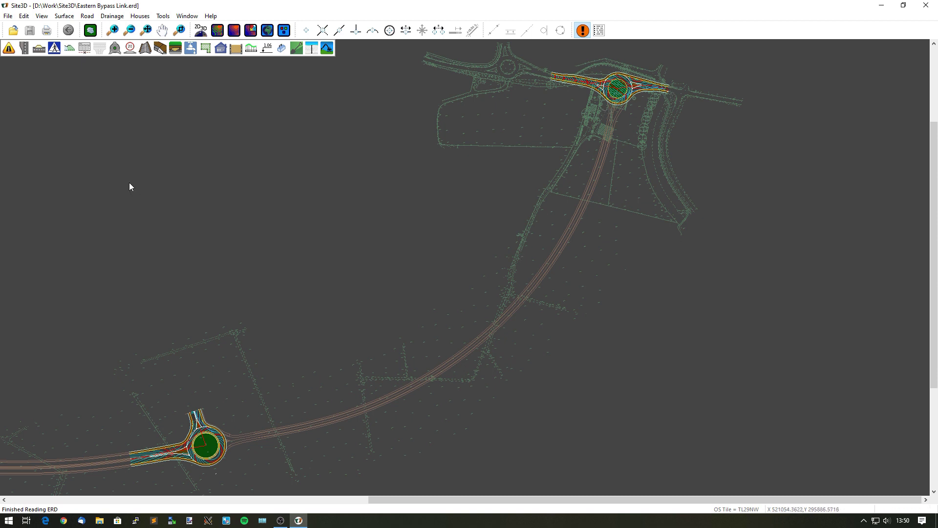
Start a new road centreline at the exact centre of the south-western roundabout.
left_click(9, 48)
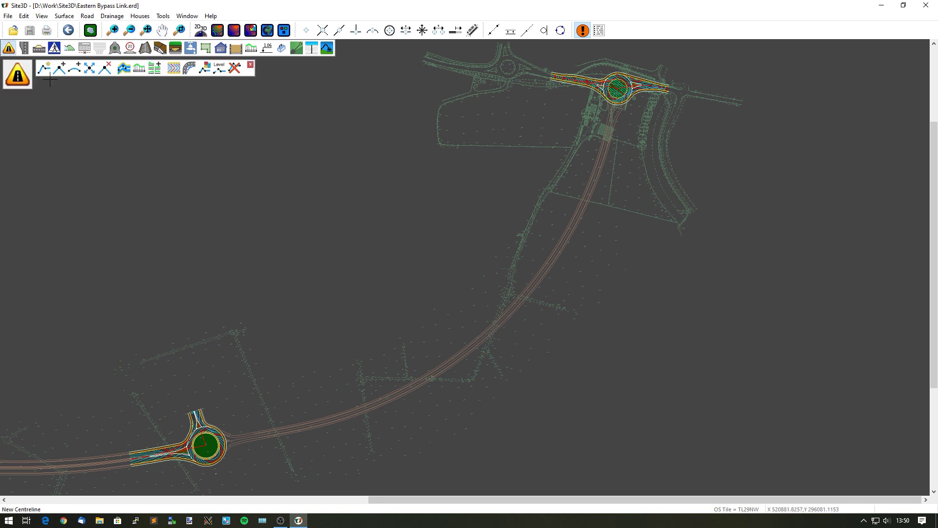
left_click(390, 30)
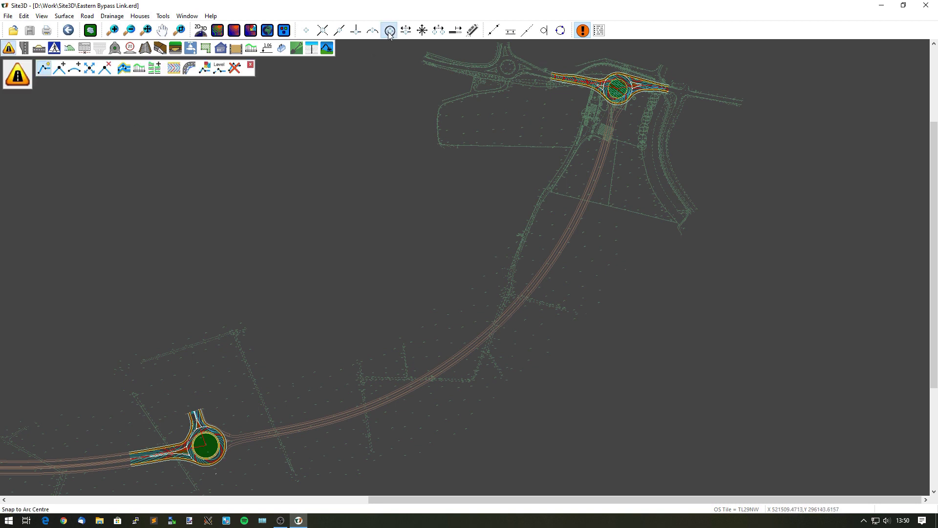
left_click(205, 446)
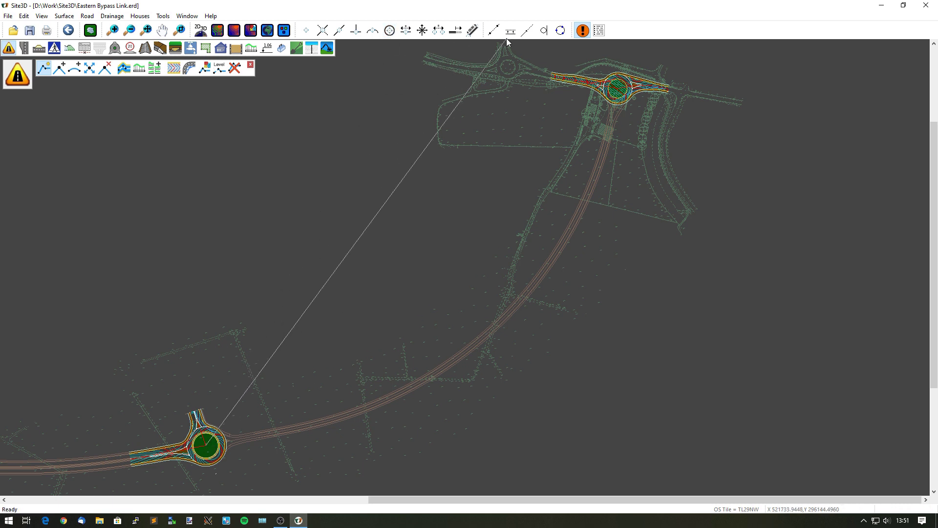
Extend construction lines from both straight ends of the drawn link road and place the next centreline point at their intersection.
left_click(525, 31)
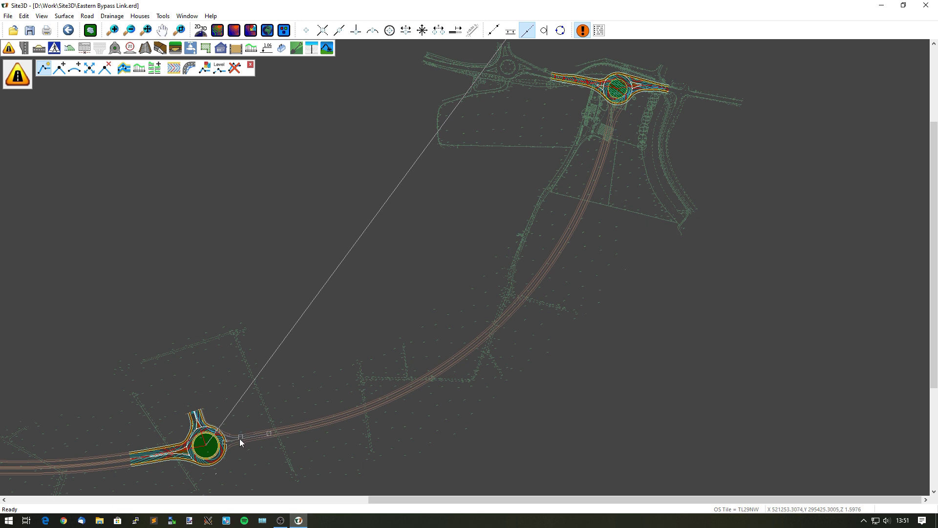
left_click(239, 438)
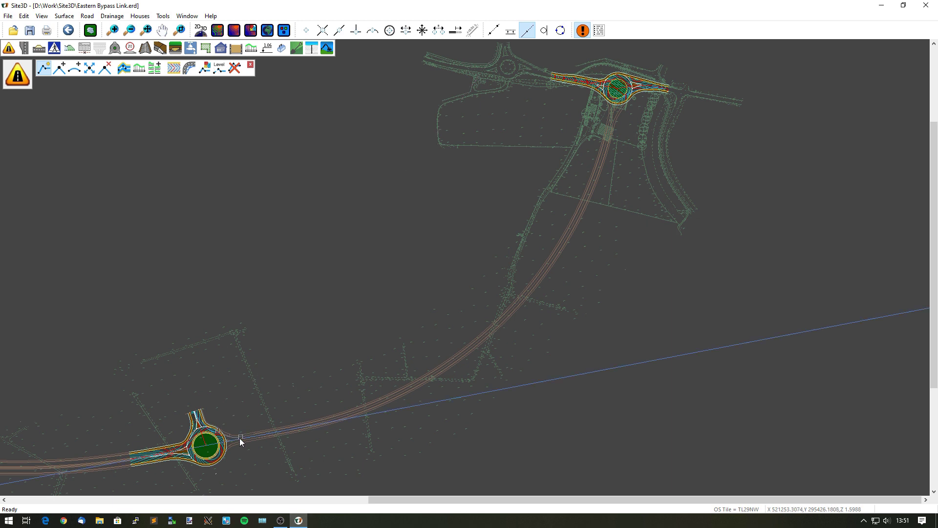
left_click(612, 116)
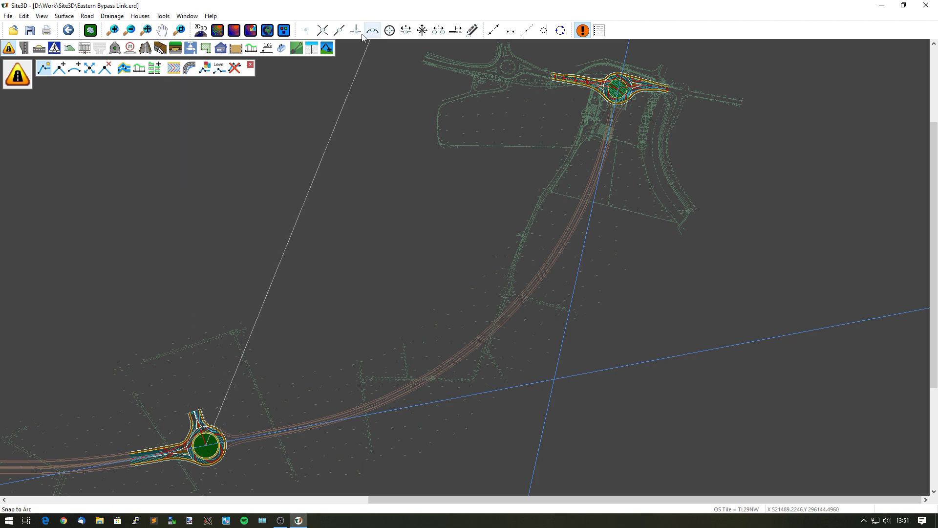
left_click(322, 30)
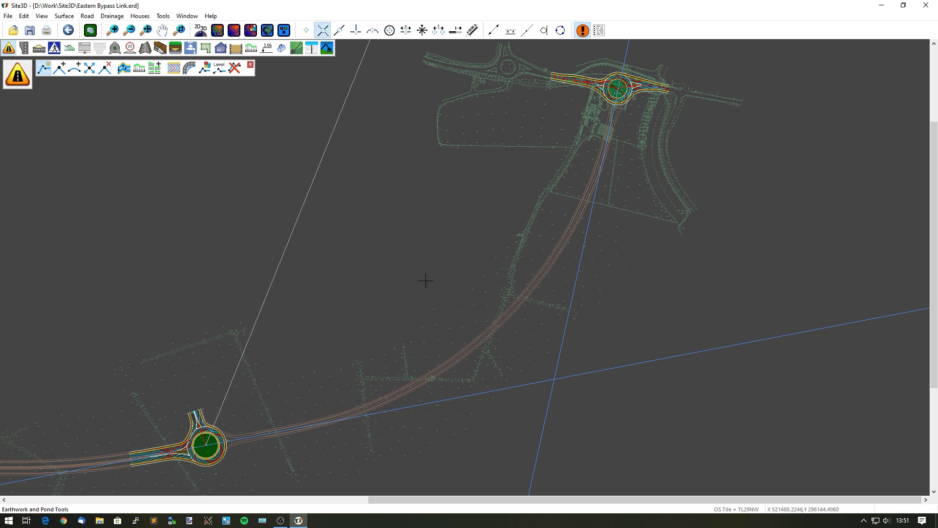
left_click(554, 377)
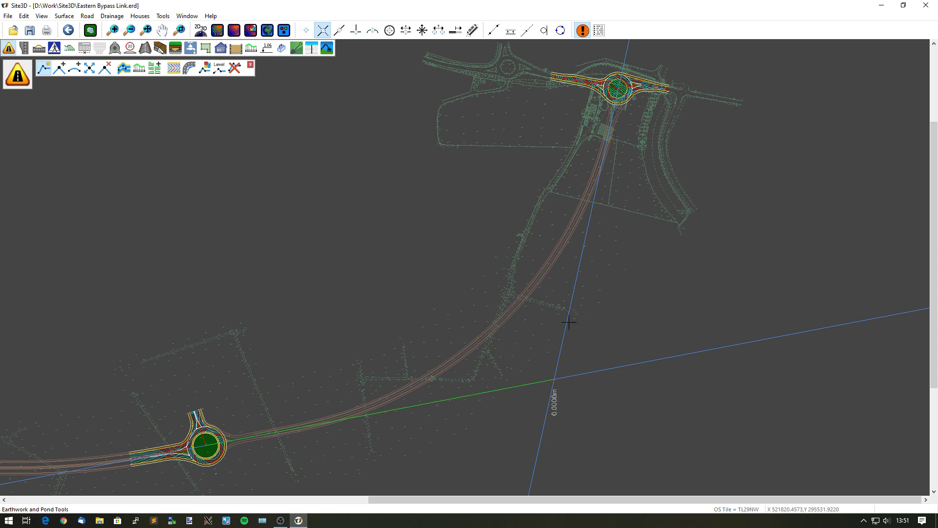
End the centreline at the exact centre of the northern roundabout and finish drawing it.
left_click(373, 30)
scroll(612, 87, "up", 5)
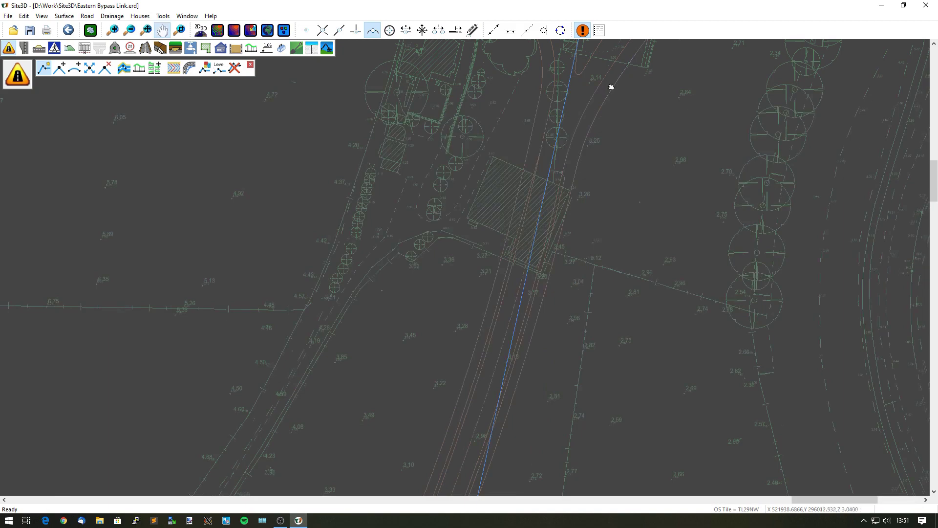
middle_click_drag(611, 87, 560, 267)
scroll(553, 211, "up", 3)
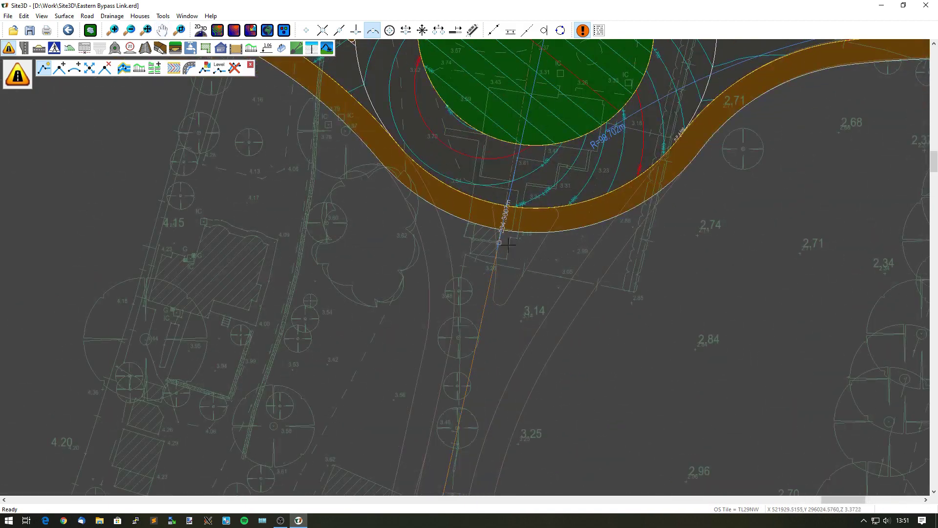
scroll(507, 245, "up", 2)
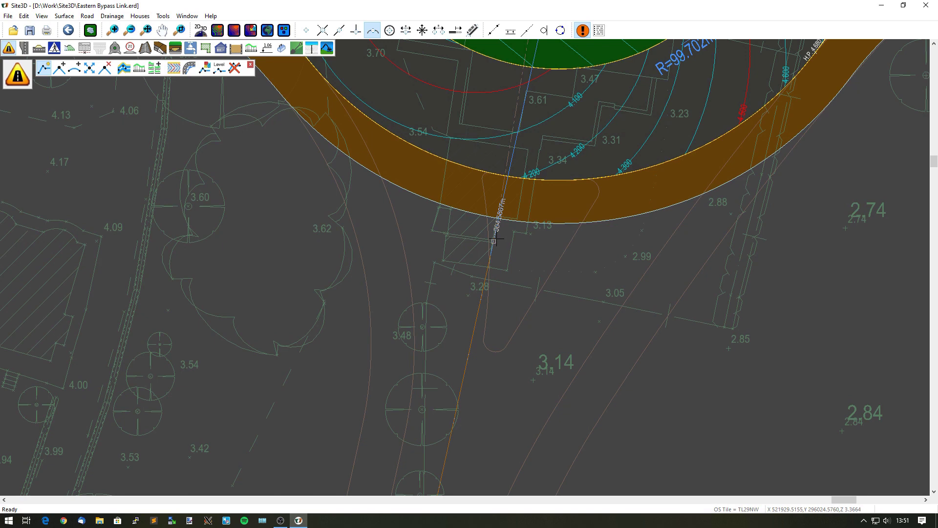
scroll(494, 240, "down", 3)
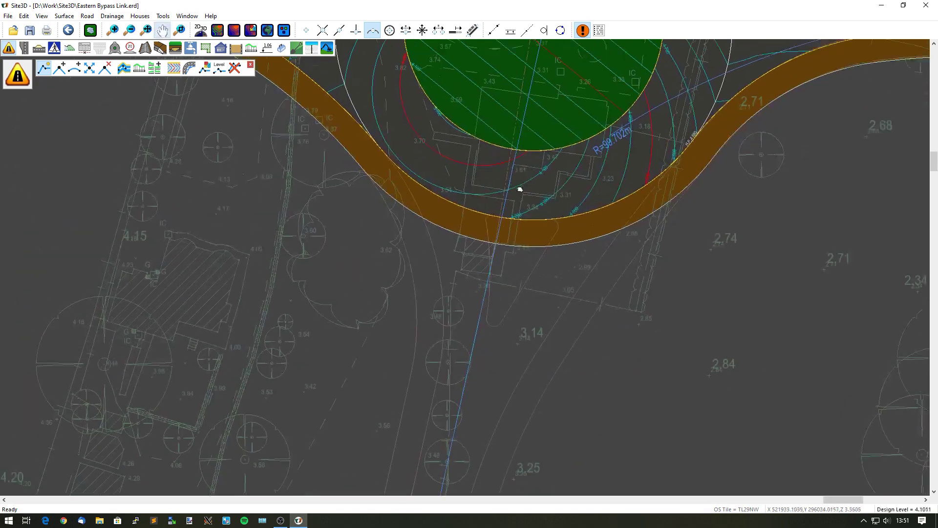
left_click(389, 30)
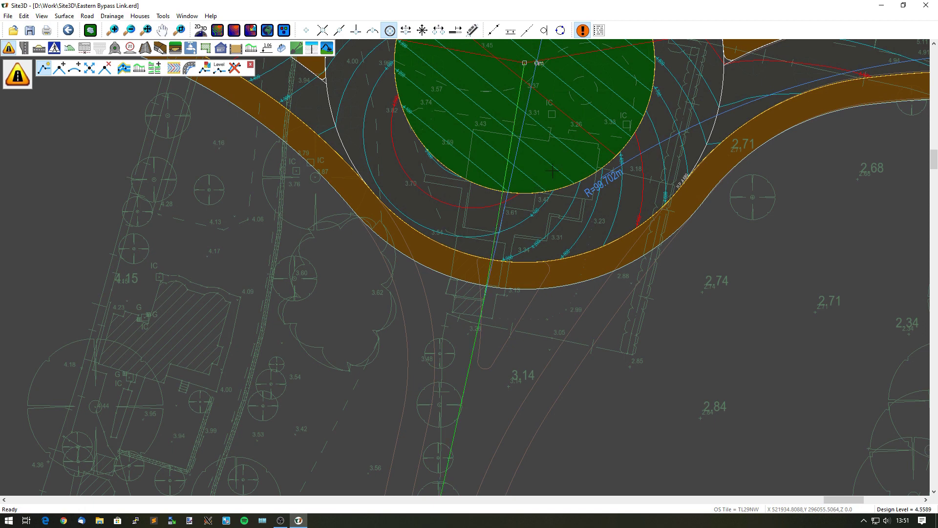
right_click(552, 171)
left_click(524, 253)
Add an arc at the centreline's intersection point with a radius of 720 m.
scroll(527, 256, "down", 8)
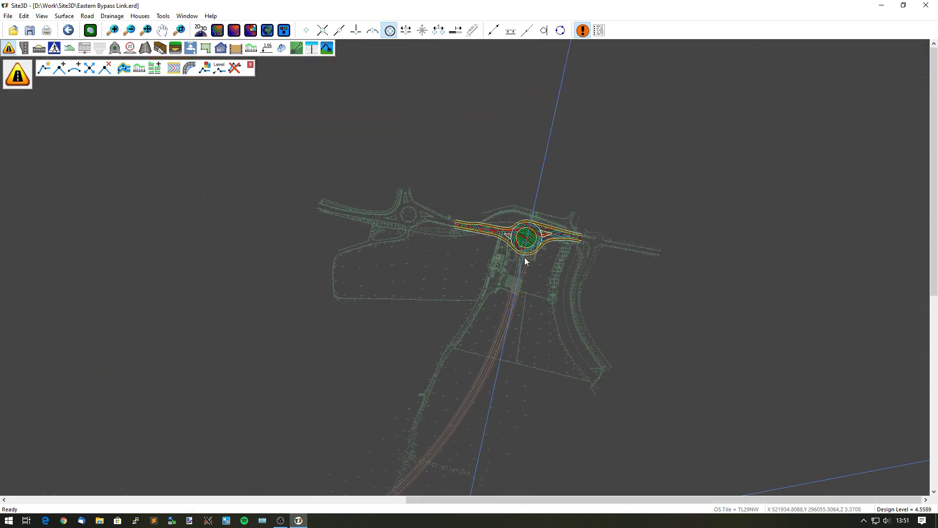
middle_click_drag(474, 373, 556, 186)
scroll(539, 233, "down", 1)
scroll(540, 237, "up", 1)
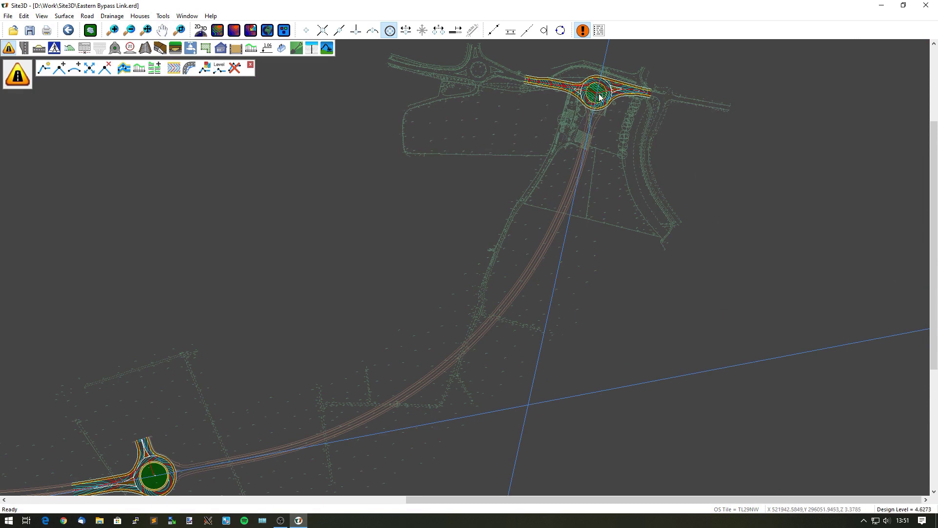
left_click(74, 68)
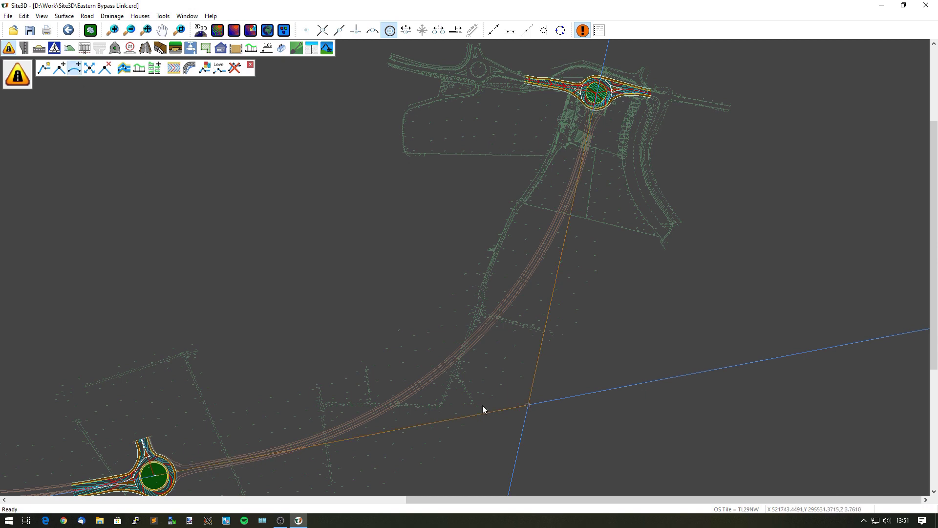
right_click(528, 406)
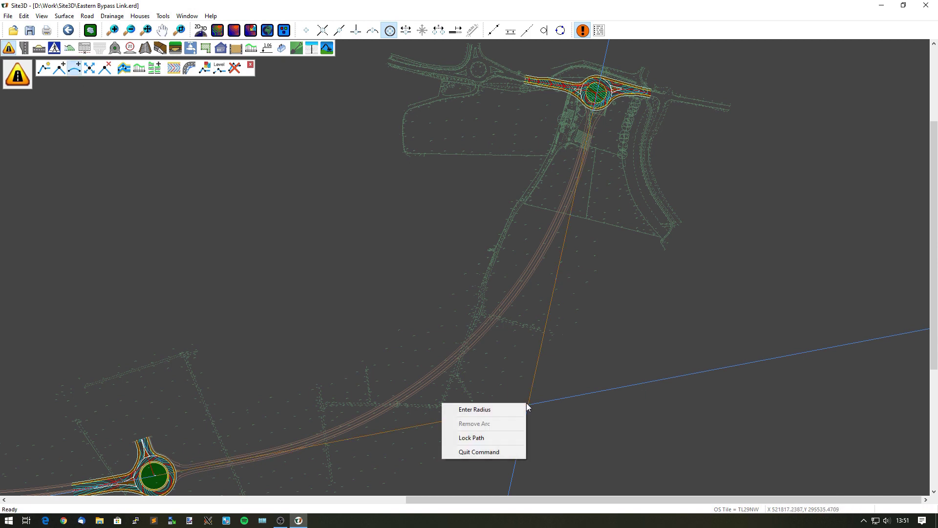
left_click(504, 412)
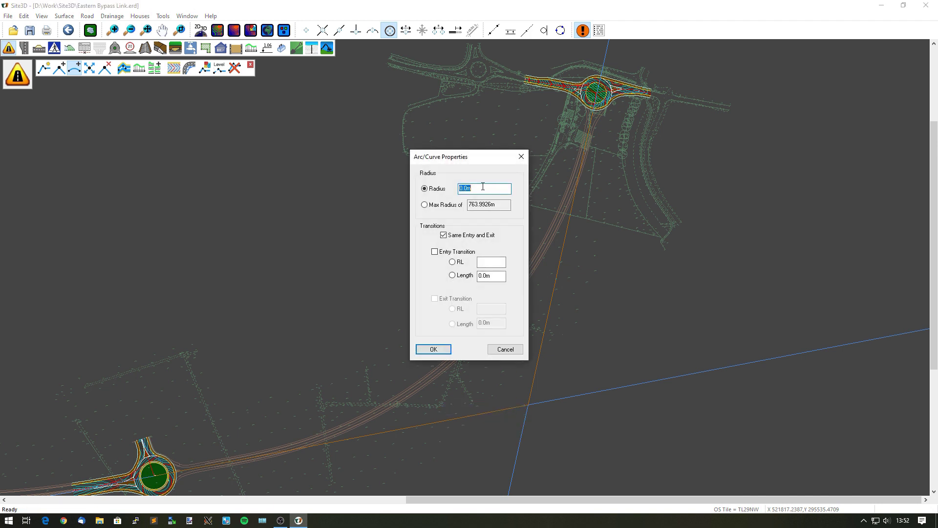
type("720")
Give the arc a 100 m entry transition and an exit transition with its own separate length, and apply the curve.
key("Tab")
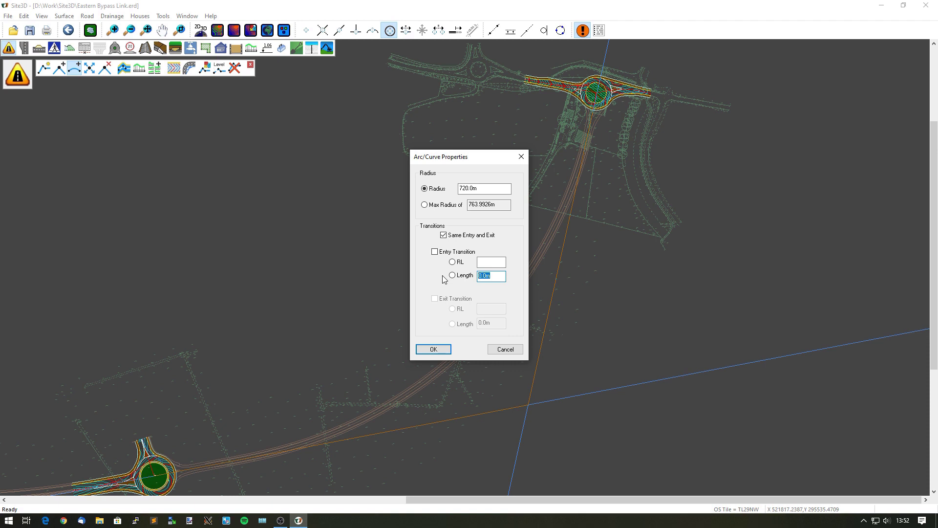
type("100")
left_click(471, 237)
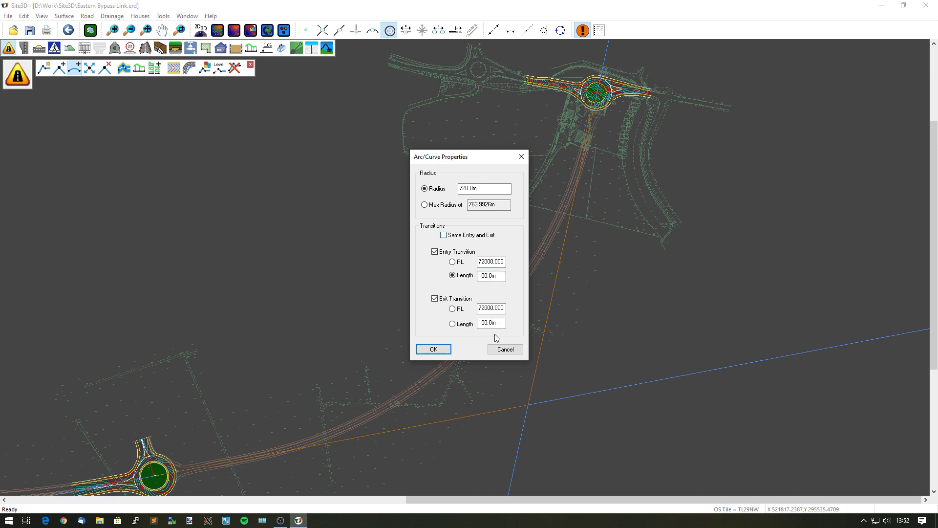
left_click(482, 322)
type("20")
left_click(434, 349)
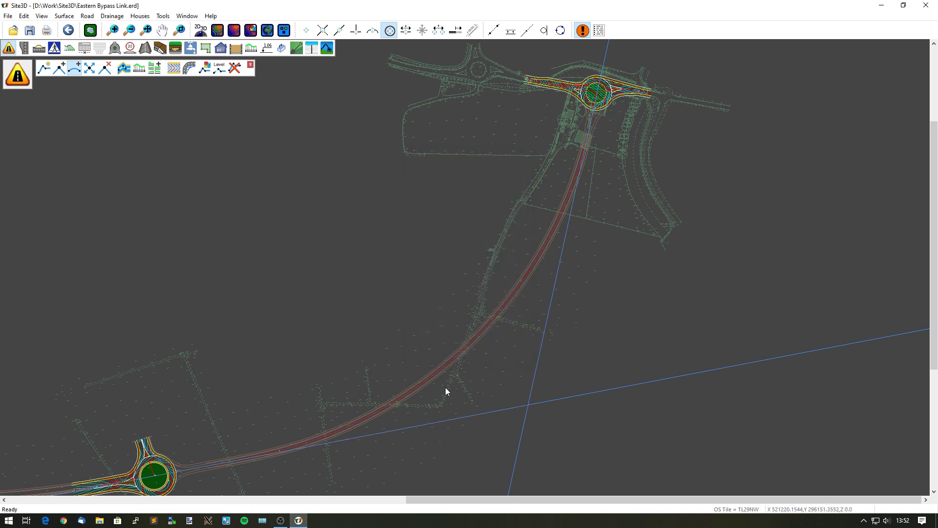
Check the new curve and its entry transition against the underlying road linework towards the south-western roundabout, and leave the arc command.
scroll(446, 391, "up", 5)
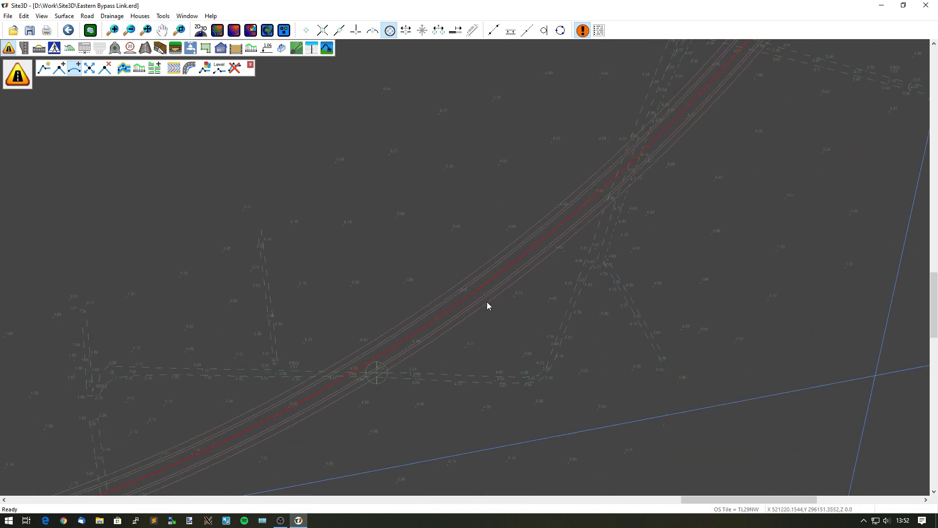
scroll(473, 312, "up", 2)
middle_click_drag(337, 395, 524, 249)
middle_click_drag(257, 396, 538, 266)
middle_click_drag(272, 366, 613, 264)
middle_click_drag(296, 329, 466, 275)
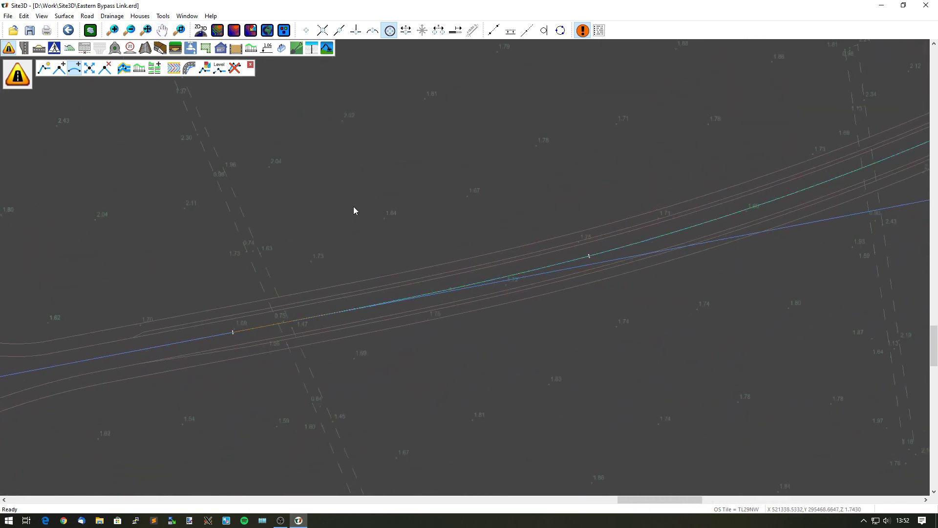
left_click(250, 64)
scroll(415, 263, "down", 3)
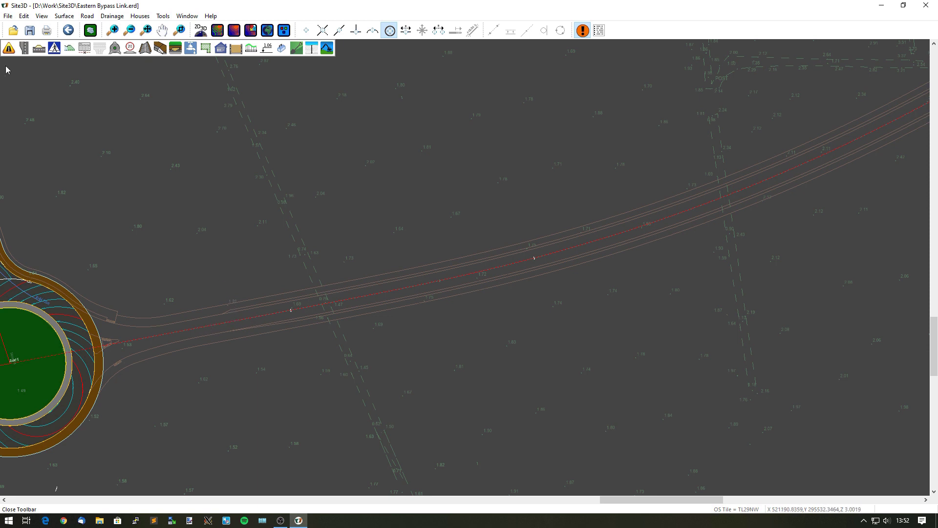
Set up channels for the new centreline, picking a 3.65 m channel width from the drawn carriageway edge, duplicated on the right side.
left_click(14, 51)
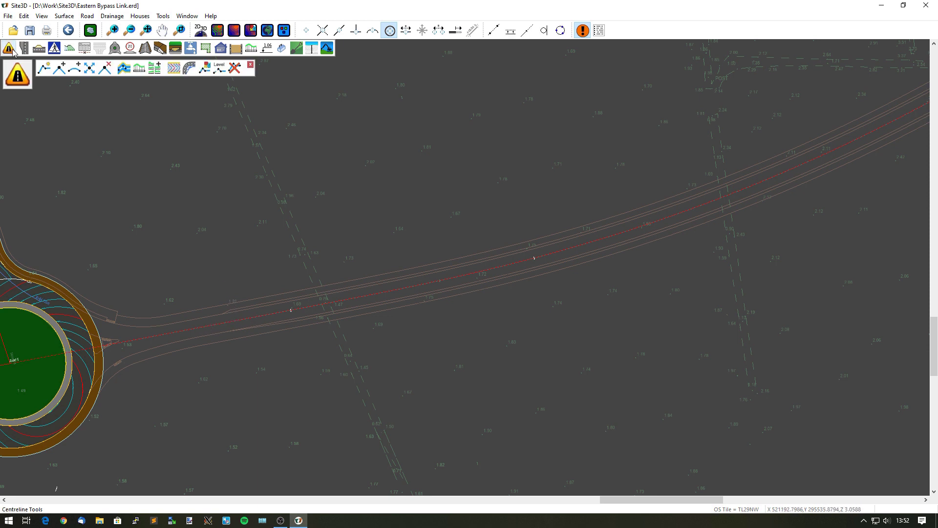
left_click(125, 72)
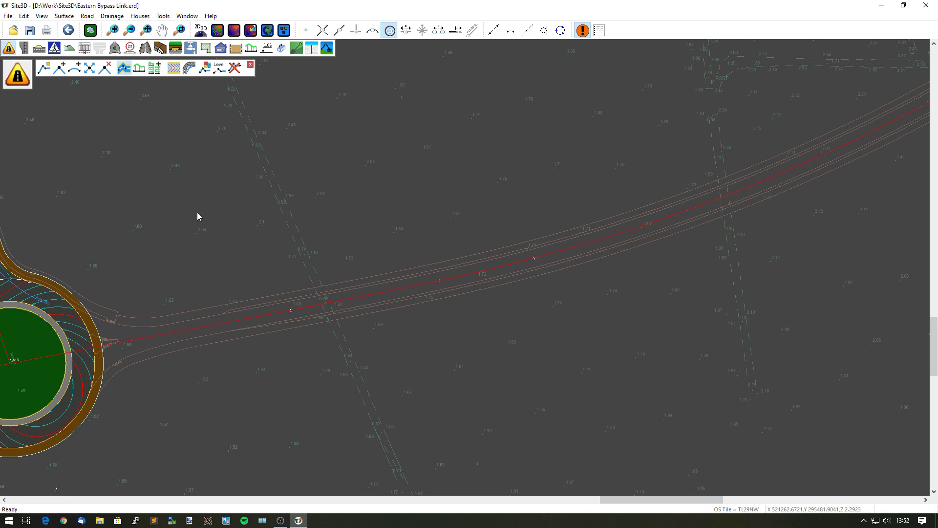
left_click(263, 323)
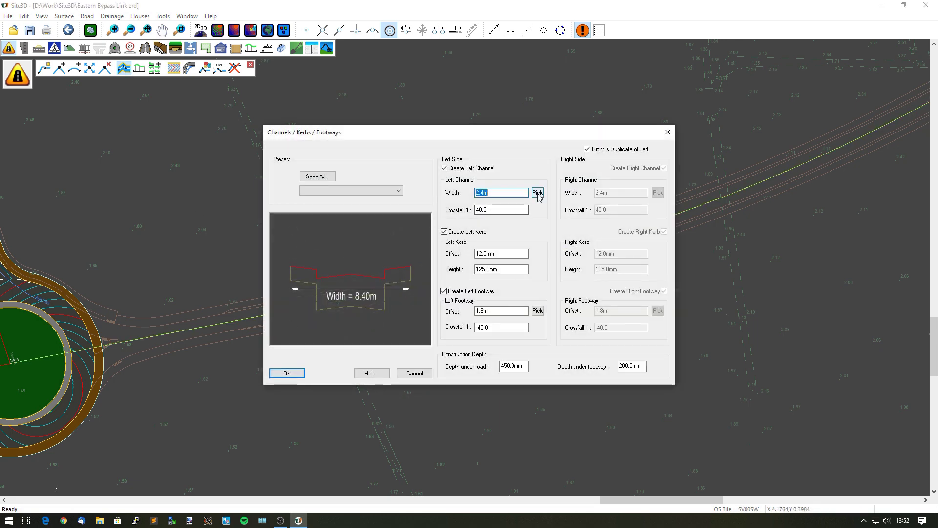
left_click(538, 193)
left_click(339, 30)
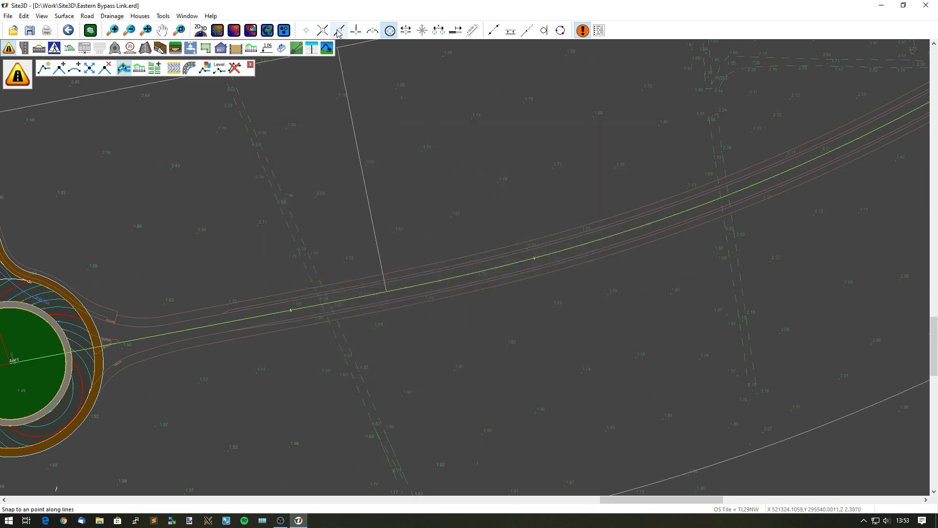
left_click(202, 318)
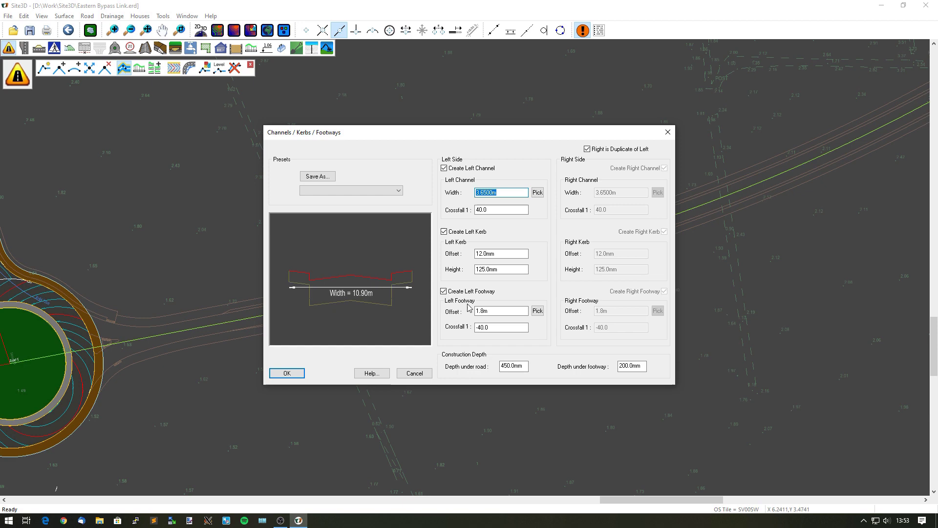
Pick a 3.5 m footway offset from the drawn outer edge and create the road's channels, kerbs and footways.
left_click(537, 311)
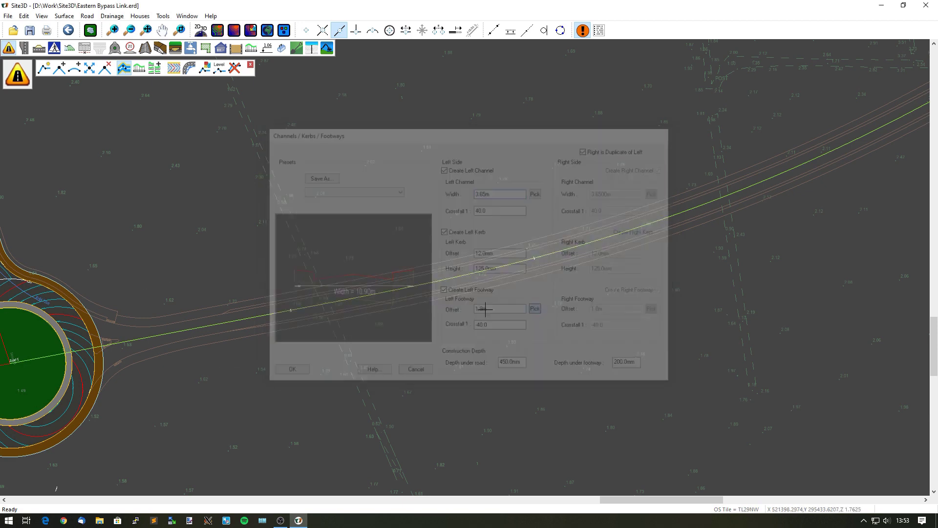
left_click(199, 309)
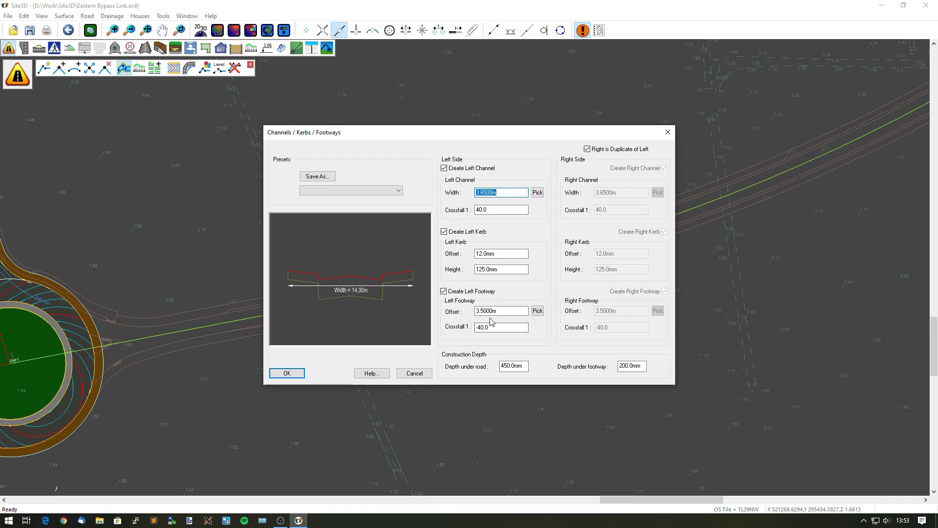
left_click(292, 374)
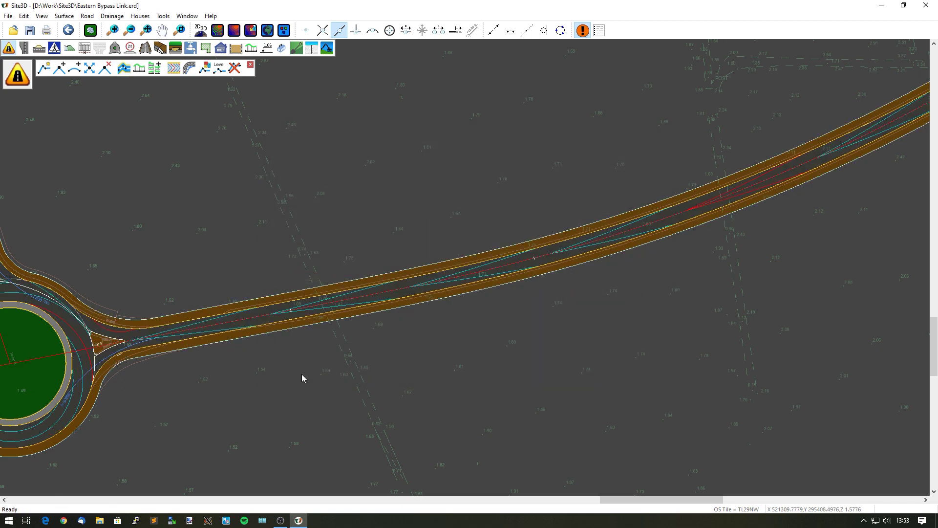
Open a 3D view of the site and examine the new link road and its roundabout connections against the terrain.
left_click(267, 32)
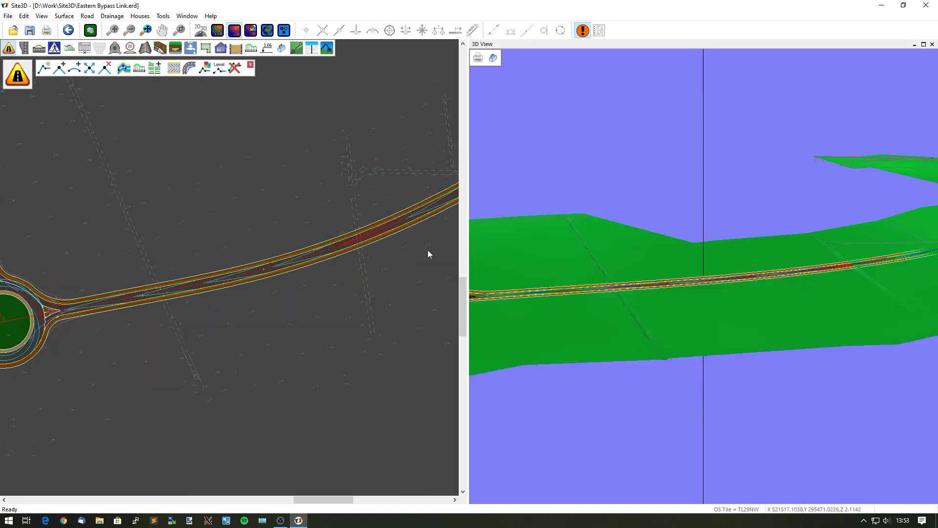
left_click_drag(652, 274, 850, 331)
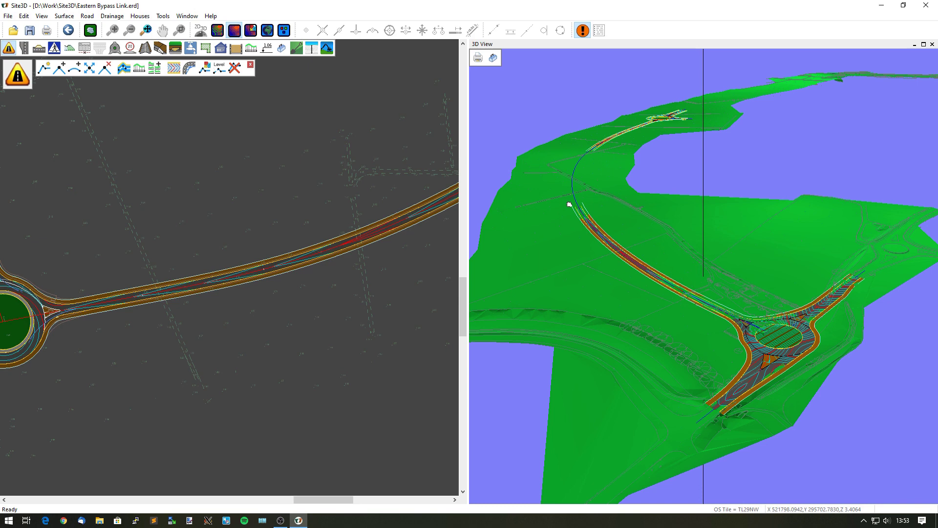
middle_click_drag(567, 202, 576, 198)
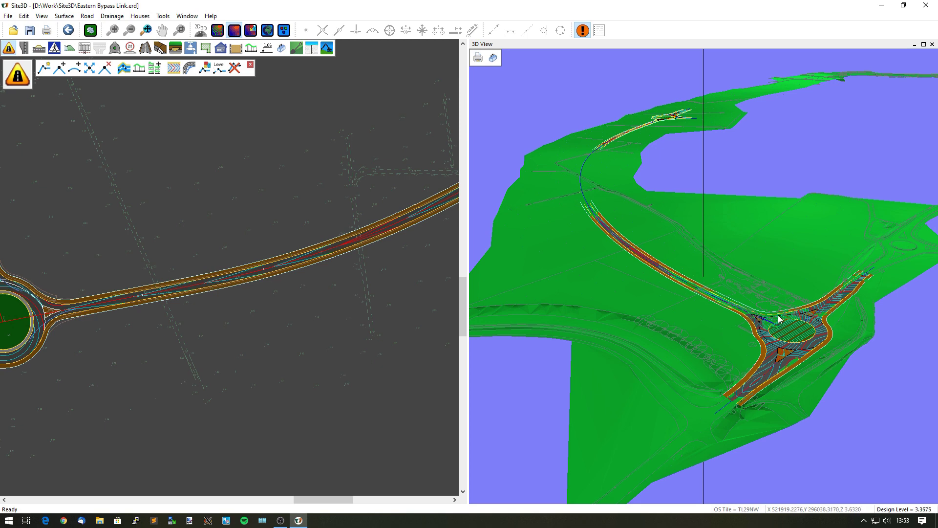
Open the long section of the new link road between the two roundabouts.
middle_click_drag(285, 268, 214, 296)
scroll(187, 271, "down", 1)
left_click(139, 68)
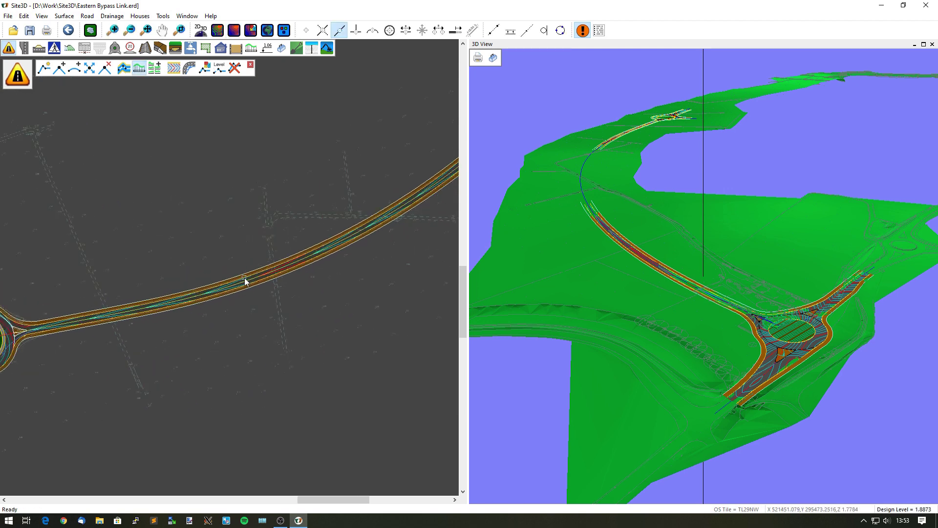
left_click(250, 283)
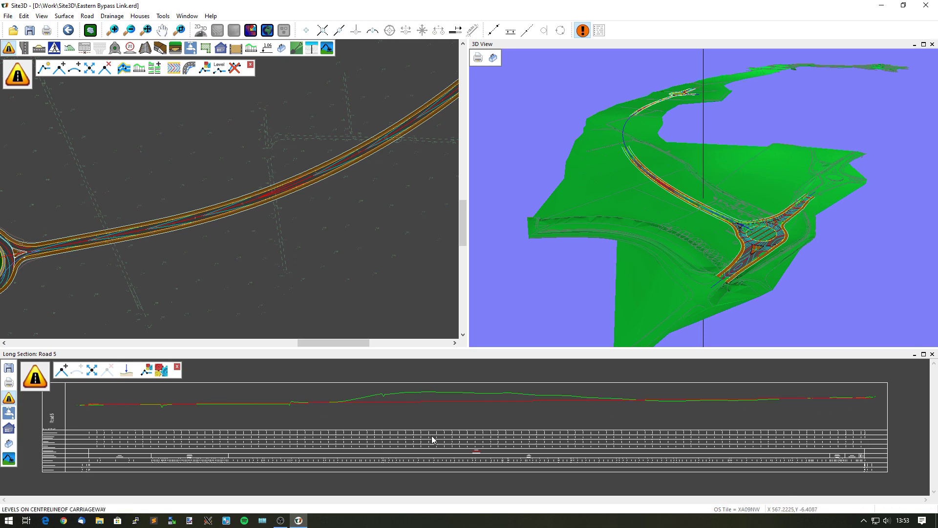
Raise the start point of the link road's vertical profile slightly above the existing ground.
scroll(84, 406, "up", 5)
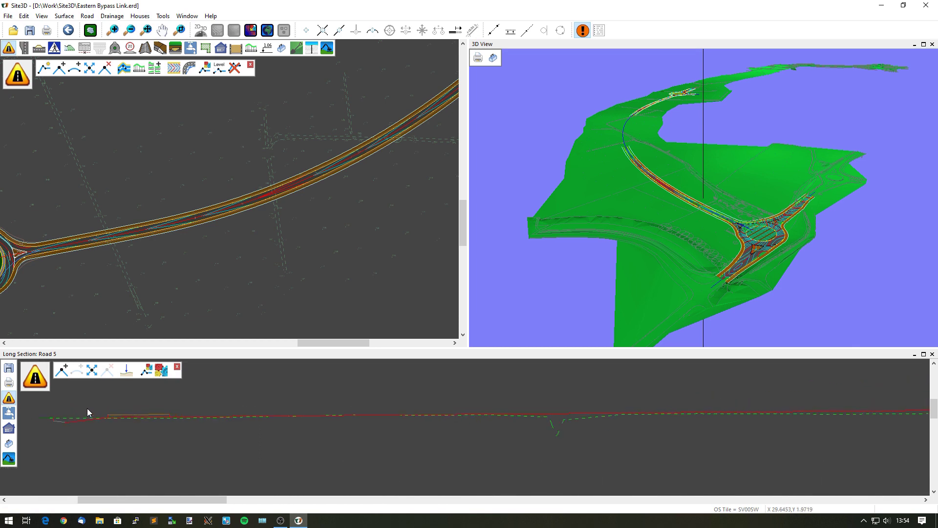
left_click(91, 370)
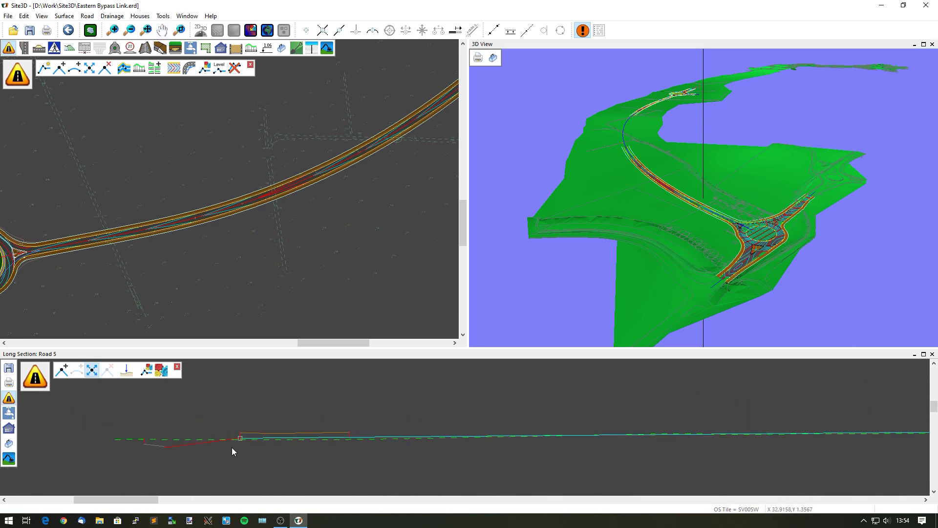
left_click_drag(242, 438, 244, 428)
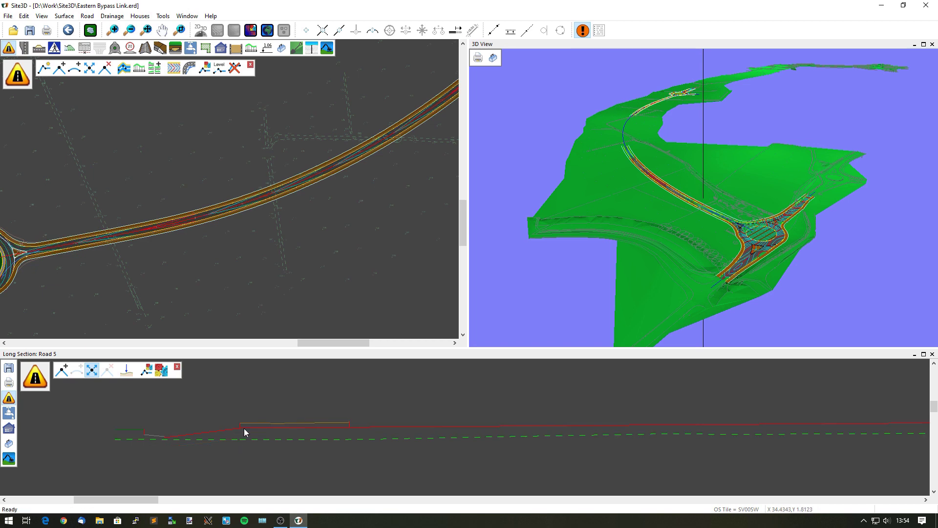
scroll(242, 437, "down", 2)
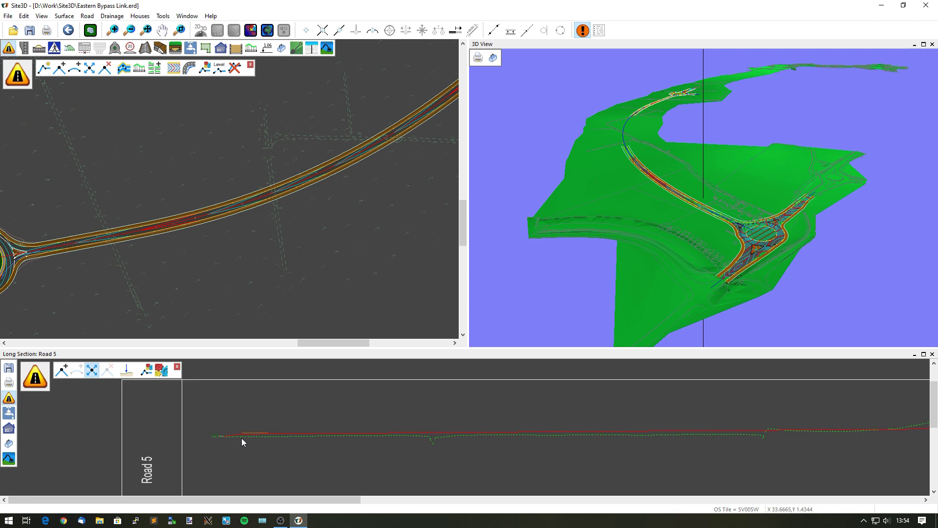
Raise the far end point of the vertical profile above existing ground, tying the road surface into the roundabout shown in 3D.
middle_click_drag(782, 446, 196, 461)
scroll(408, 447, "down", 1)
middle_click_drag(904, 441, 562, 444)
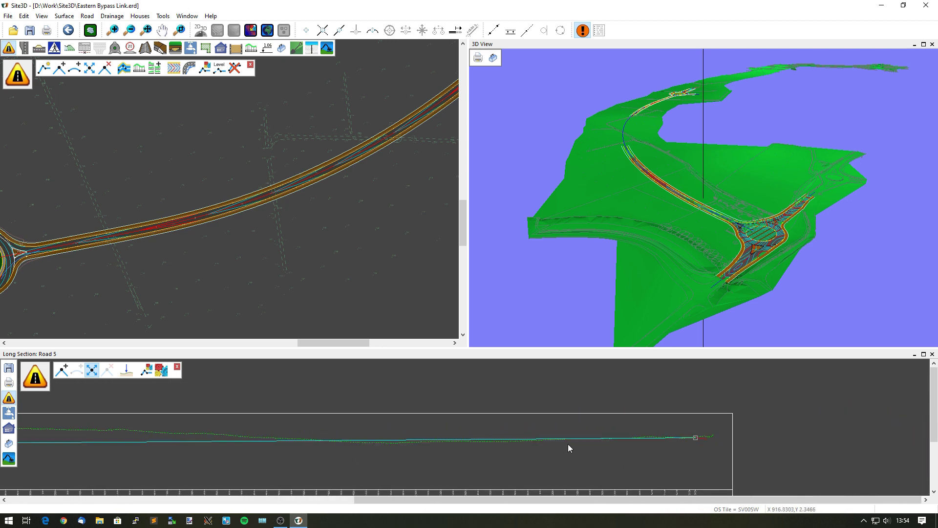
scroll(692, 439, "up", 4)
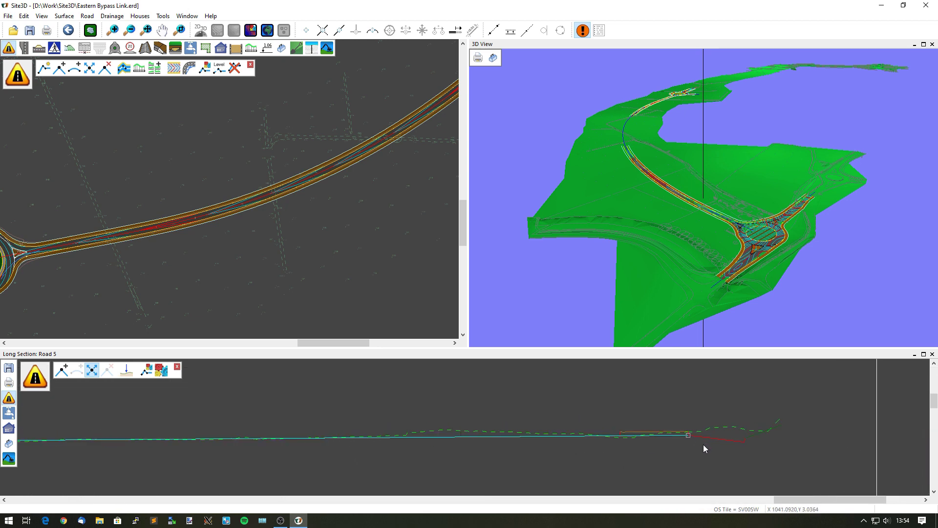
left_click(769, 262)
scroll(758, 247, "up", 5)
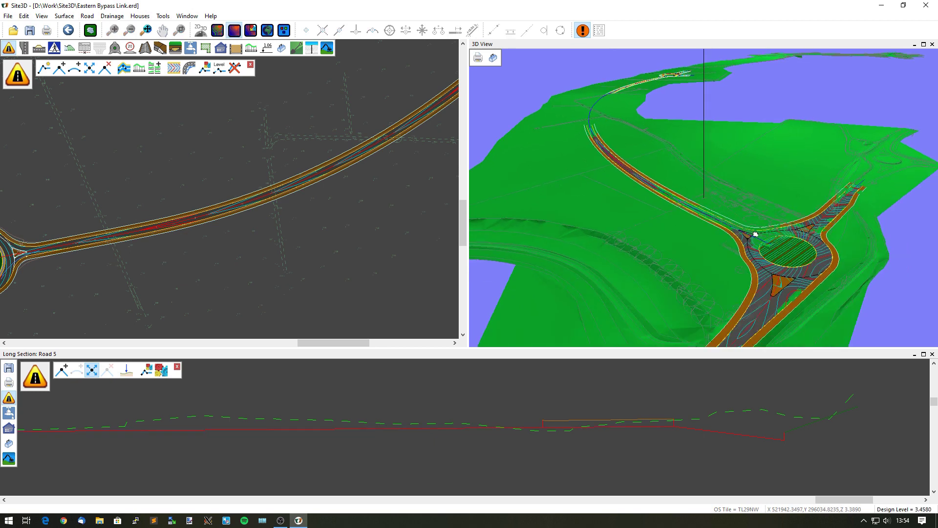
scroll(748, 235, "up", 3)
left_click(690, 441)
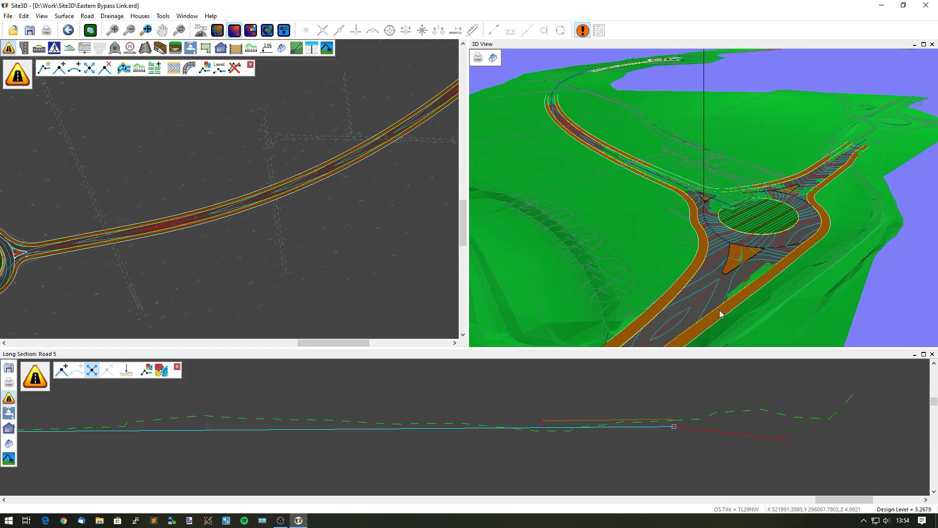
left_click_drag(675, 427, 675, 390)
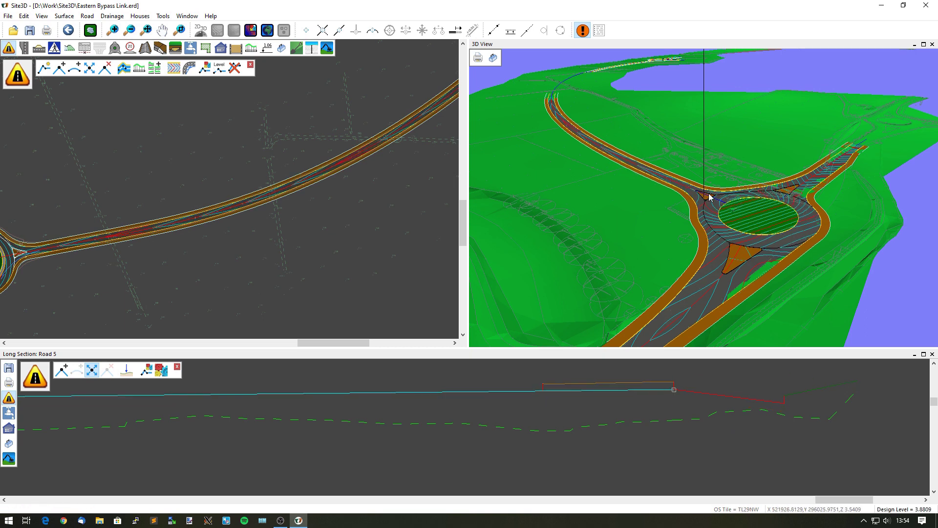
left_click_drag(676, 395, 674, 393)
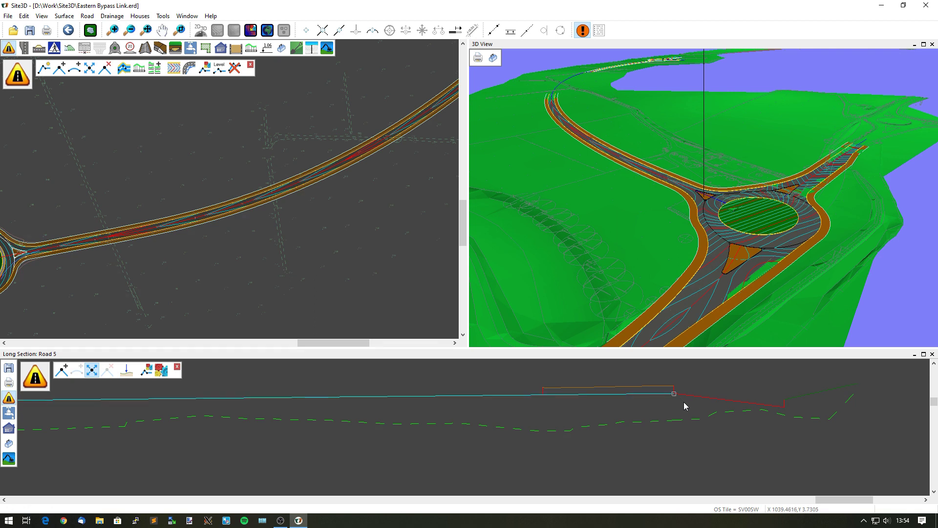
Add two vertical intersection points to the profile: a crest near chainage 495 m and a sag near chainage 774 m.
scroll(683, 404, "down", 5)
middle_click_drag(567, 418, 709, 423)
scroll(659, 418, "down", 2)
scroll(670, 424, "down", 1)
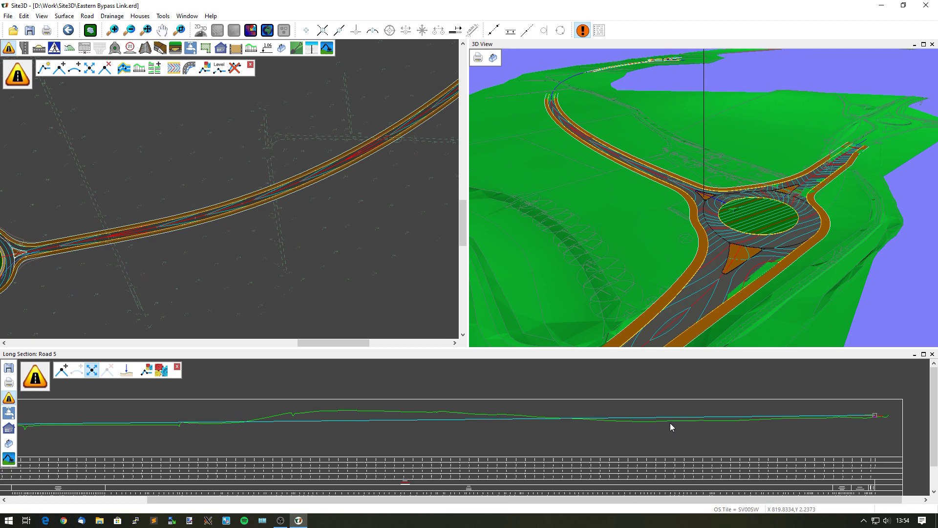
scroll(667, 423, "down", 3)
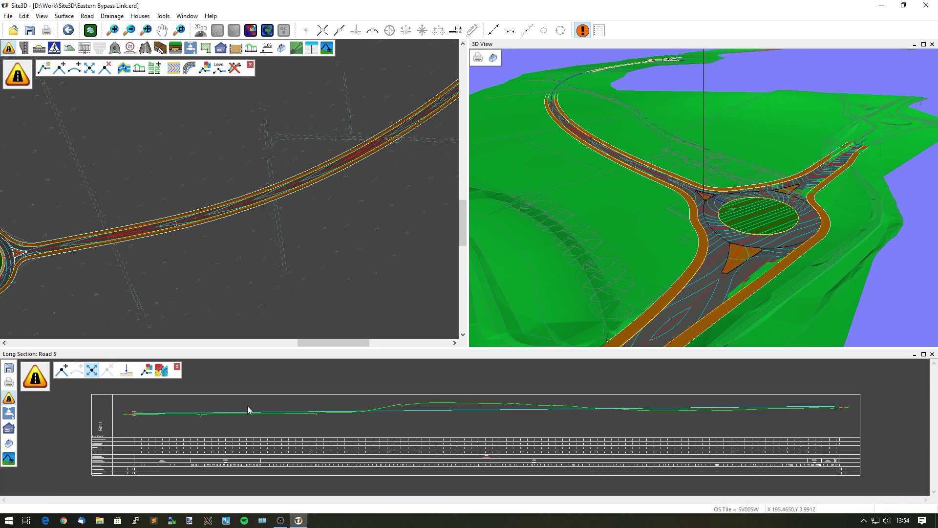
left_click(62, 370)
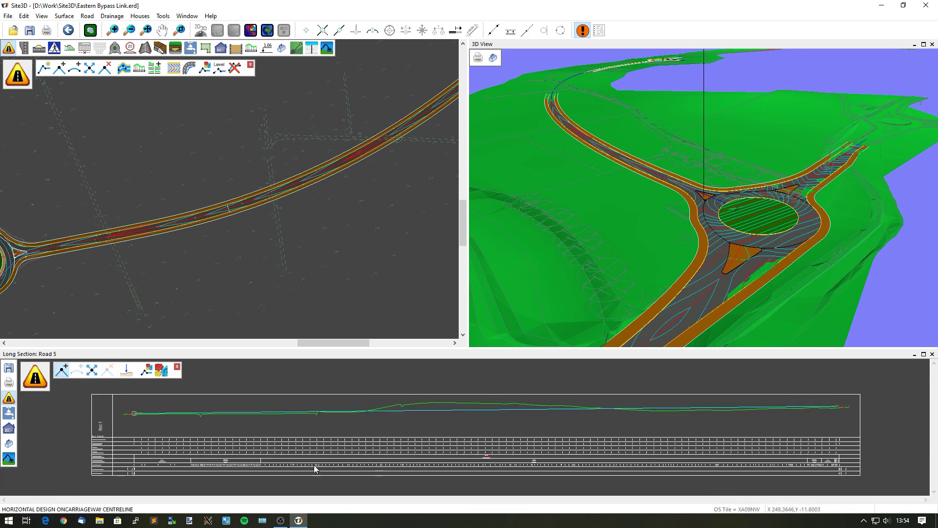
left_click(458, 398)
scroll(641, 413, "up", 2)
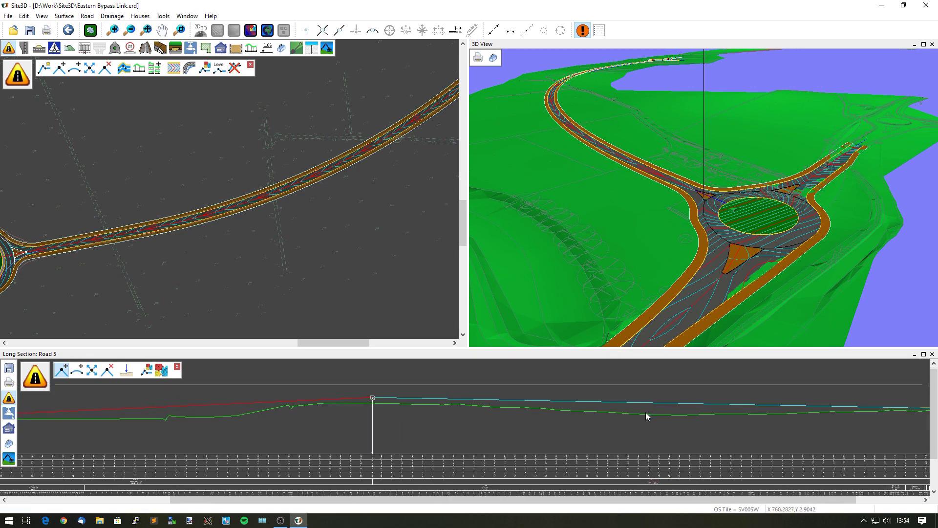
left_click(659, 415)
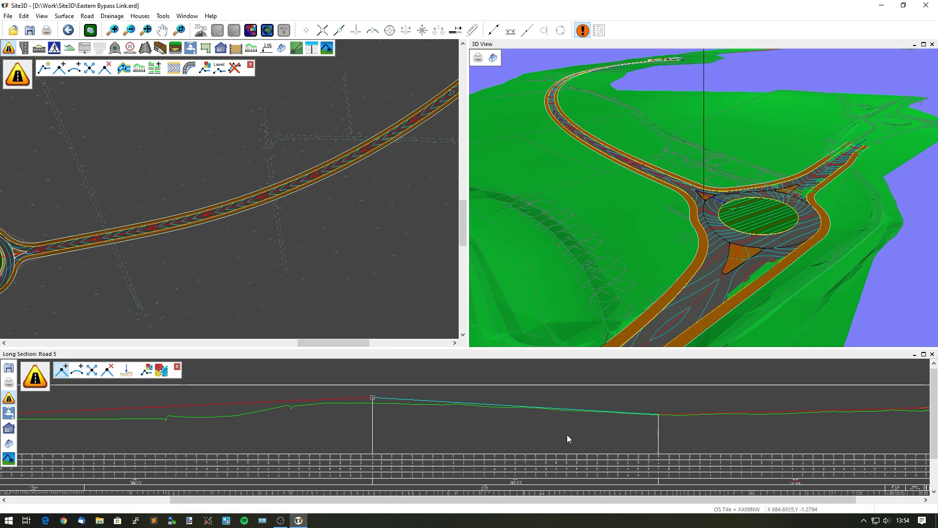
Examine the gradient and length labels for each section of the vertical design in the long section's data table.
left_click(92, 370)
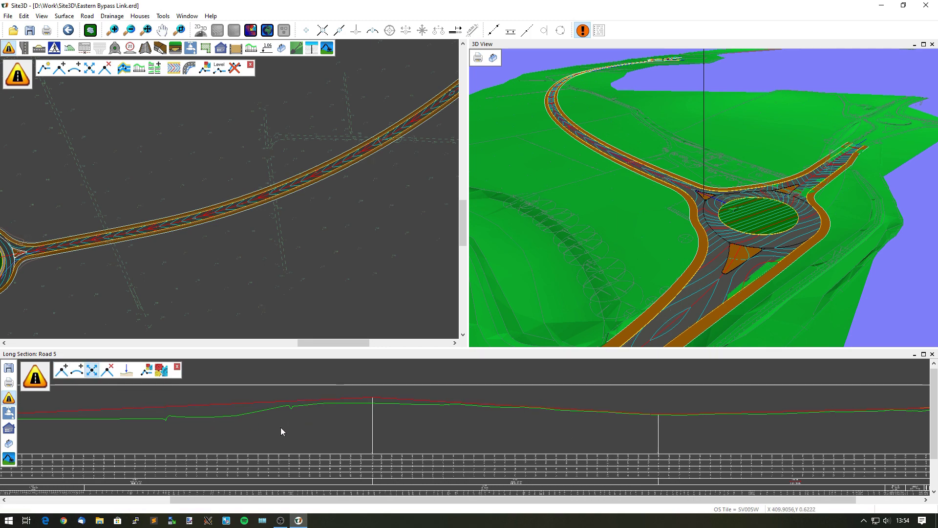
scroll(281, 427, "up", 5)
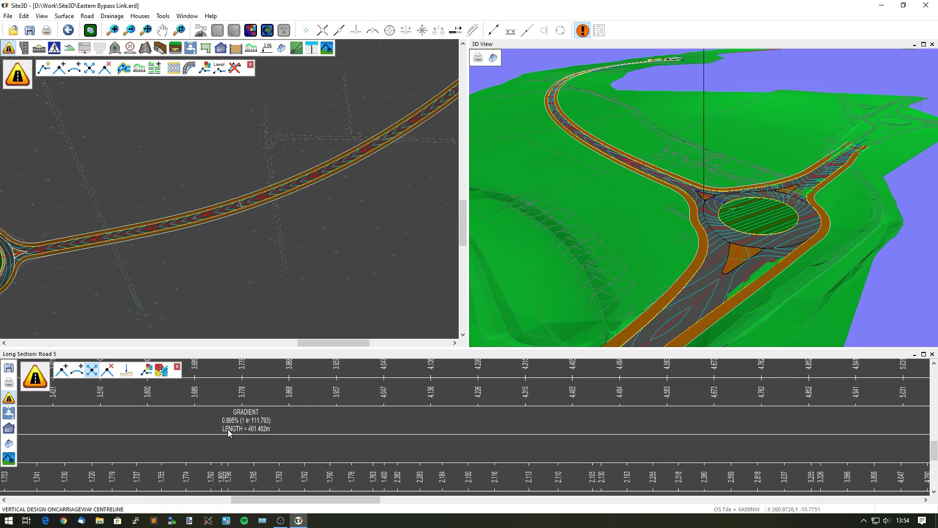
scroll(235, 425, "down", 3)
middle_click_drag(704, 442, 59, 426)
scroll(504, 425, "up", 8)
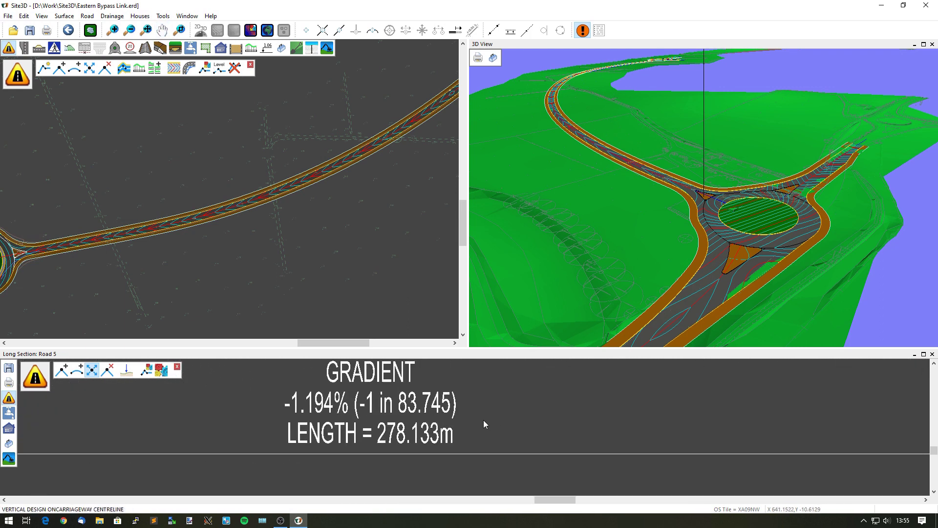
scroll(417, 414, "down", 6)
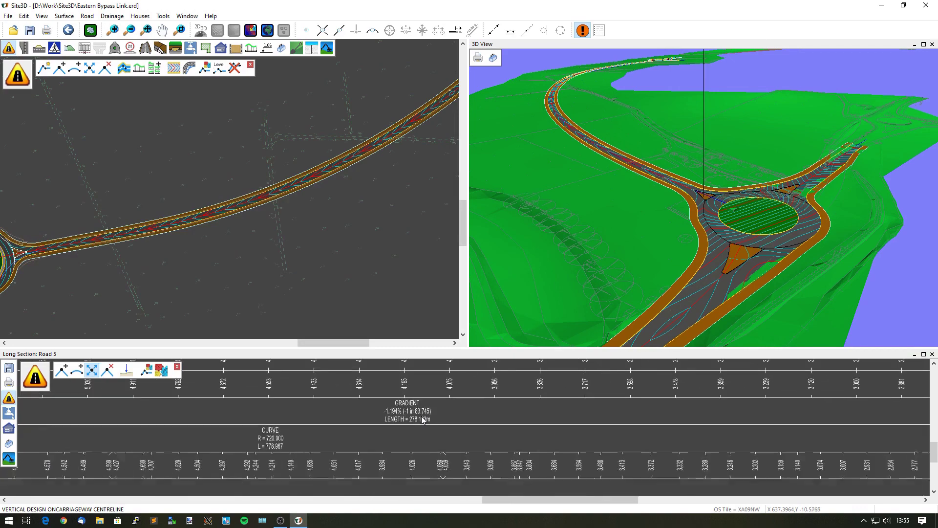
scroll(596, 421, "up", 4)
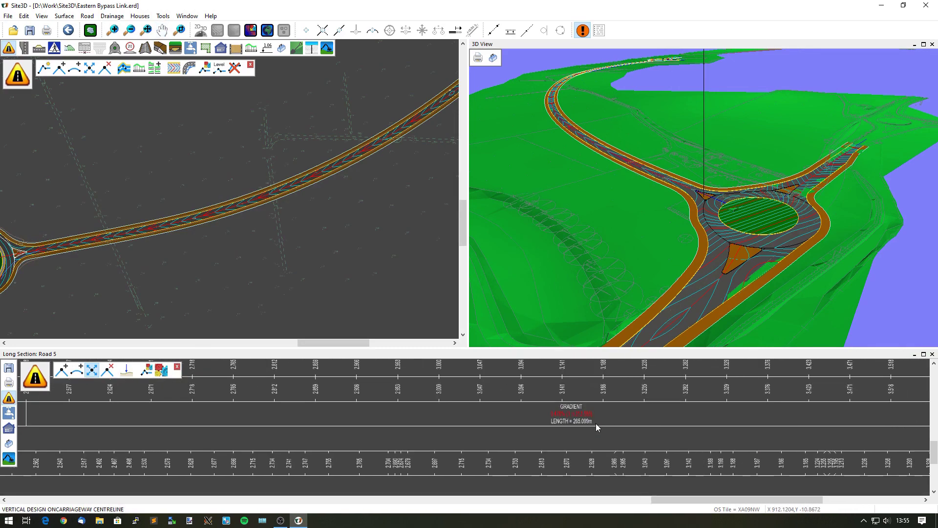
scroll(586, 423, "up", 1)
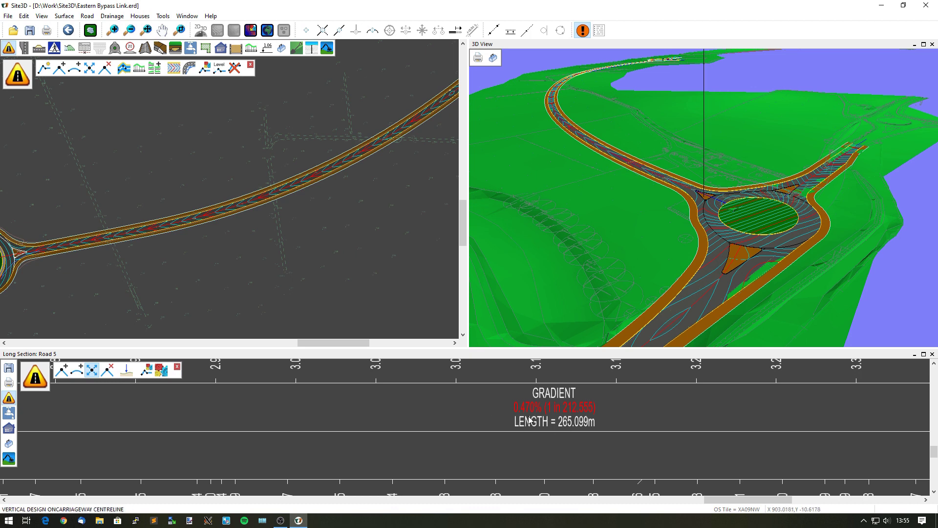
scroll(557, 421, "down", 8)
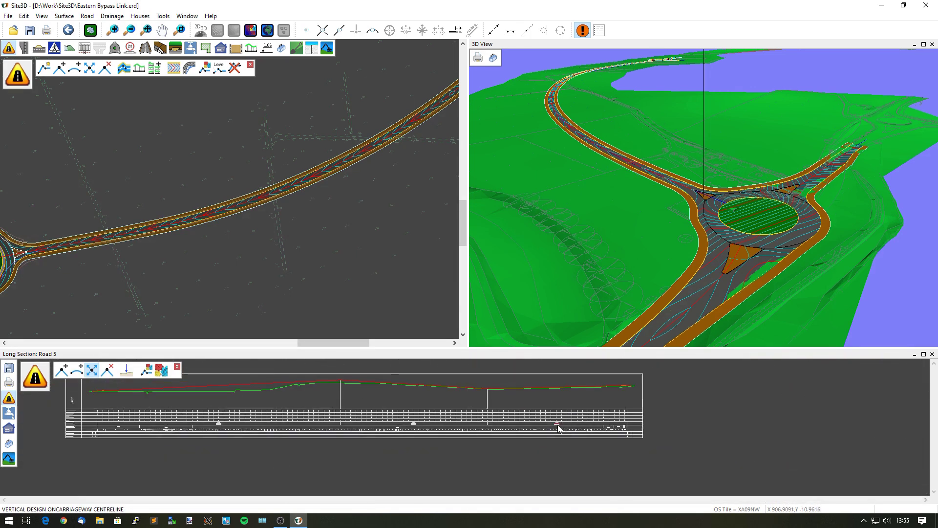
Set the crest point by gradient intersections, with a left gradient of 1 in 100 and a right gradient of 1 in -90.
middle_click_drag(499, 407, 517, 424)
scroll(431, 412, "up", 3)
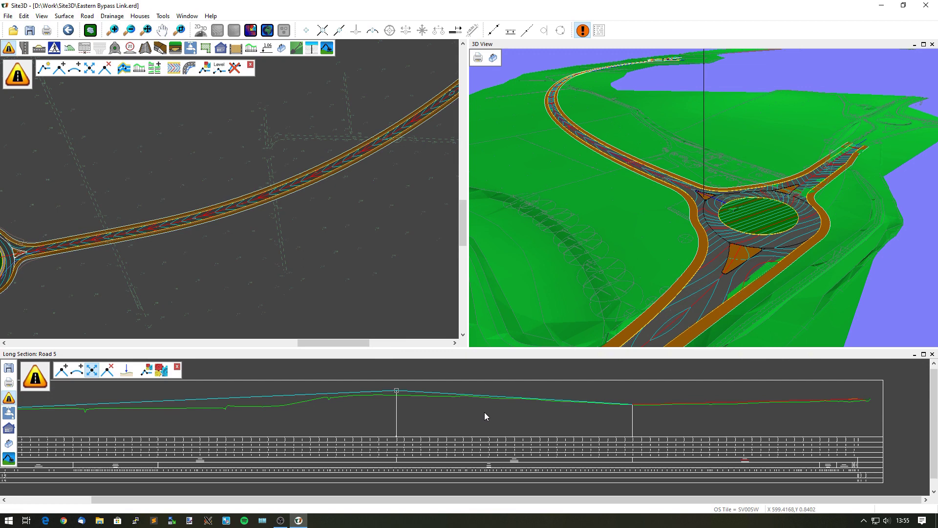
right_click(397, 390)
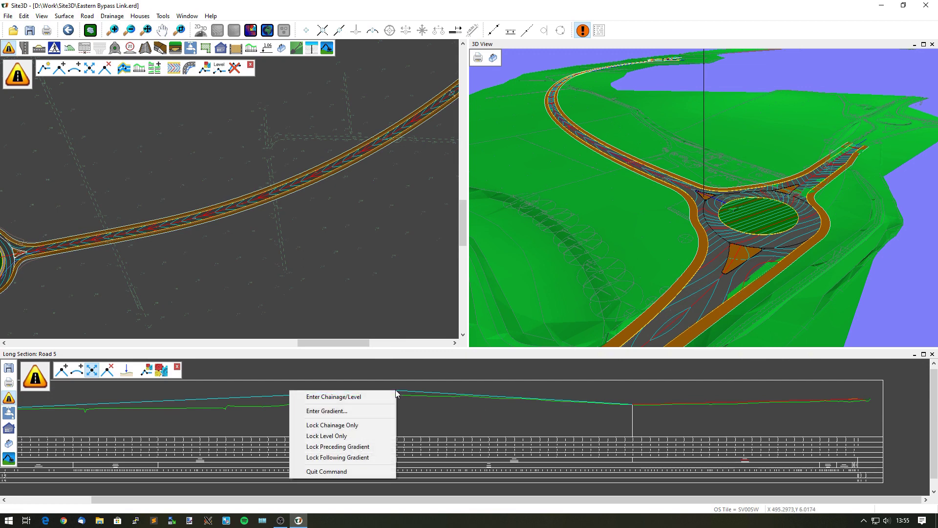
left_click(360, 411)
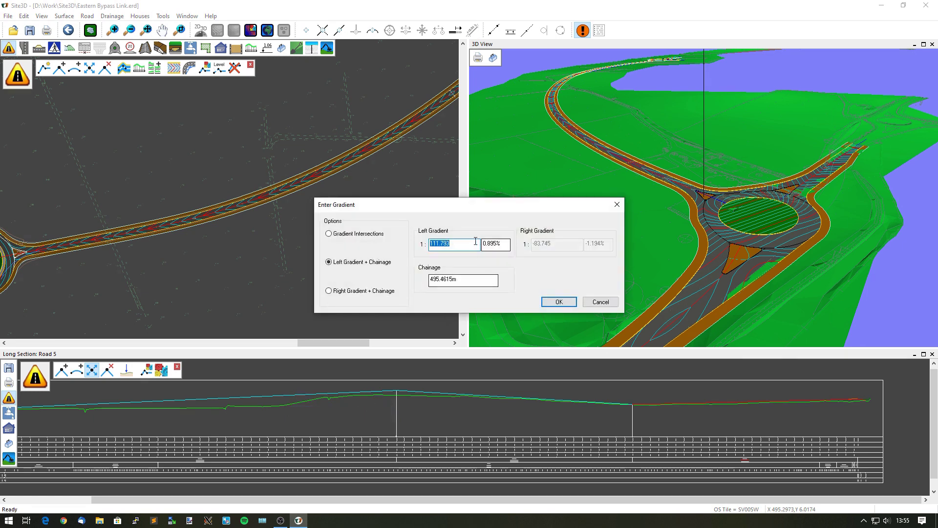
left_click(359, 234)
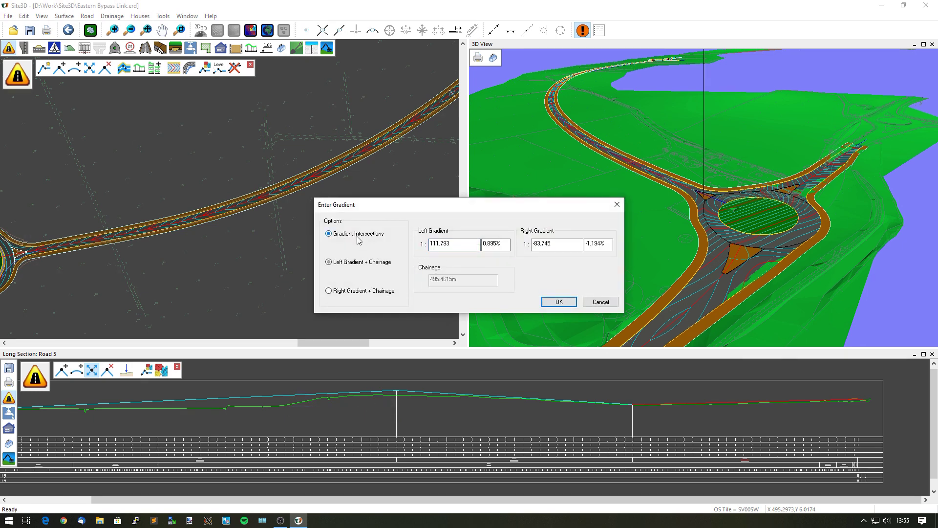
left_click_drag(465, 244, 407, 247)
type("100")
key("Tab")
type("-")
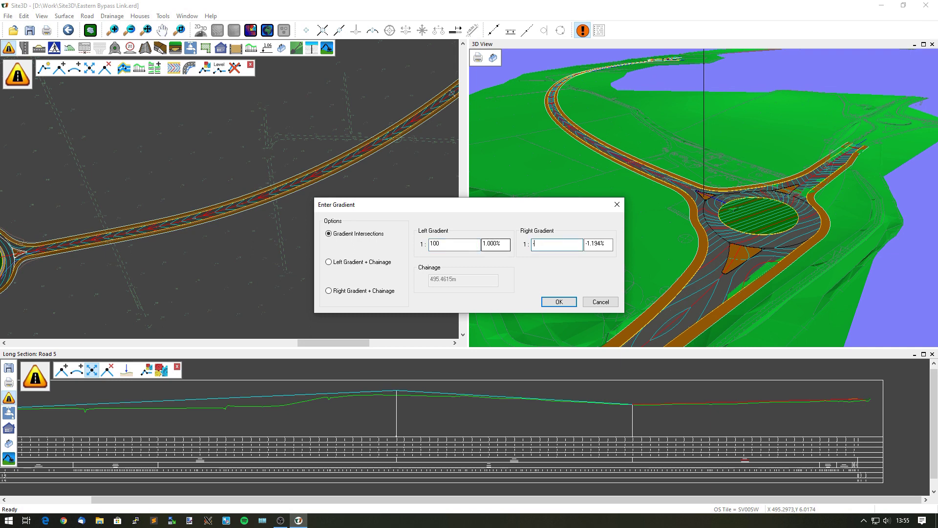
left_click(559, 302)
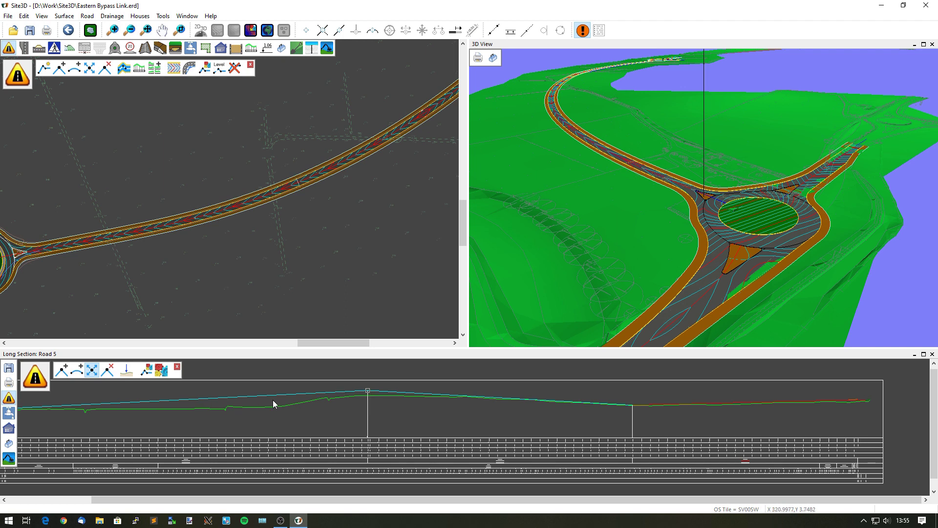
Set the crest point's left gradient to 1 in 150 using gradient intersections, retaining the right gradient.
right_click(367, 391)
left_click(303, 411)
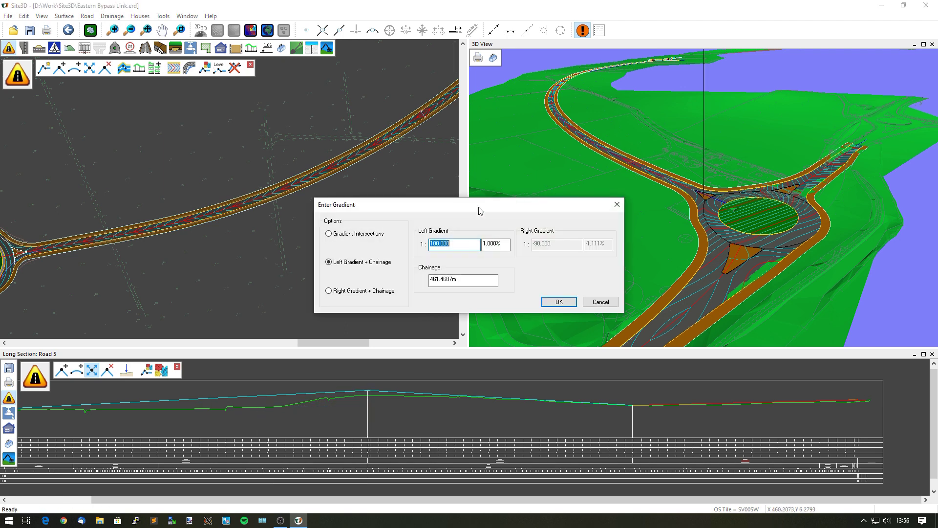
type("150")
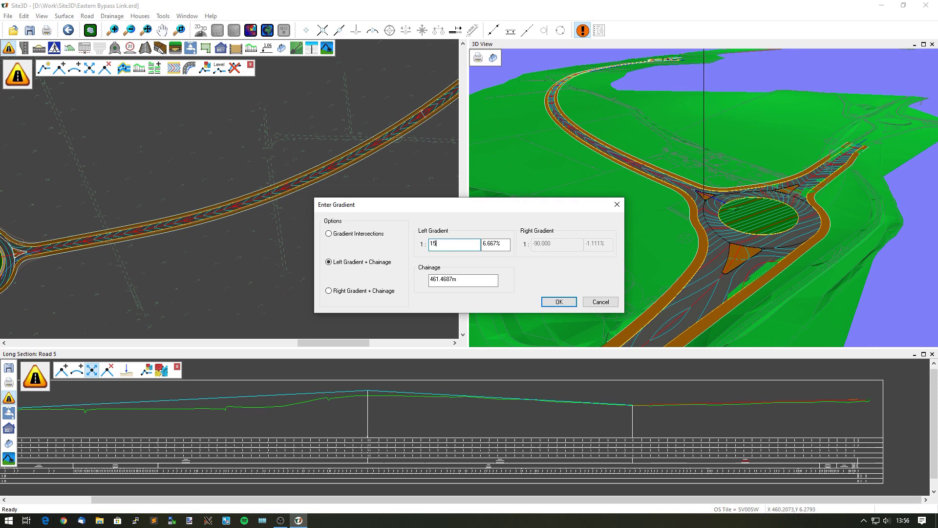
left_click(374, 234)
key("Tab")
key("Tab")
key("Tab")
key("Tab")
key("Tab")
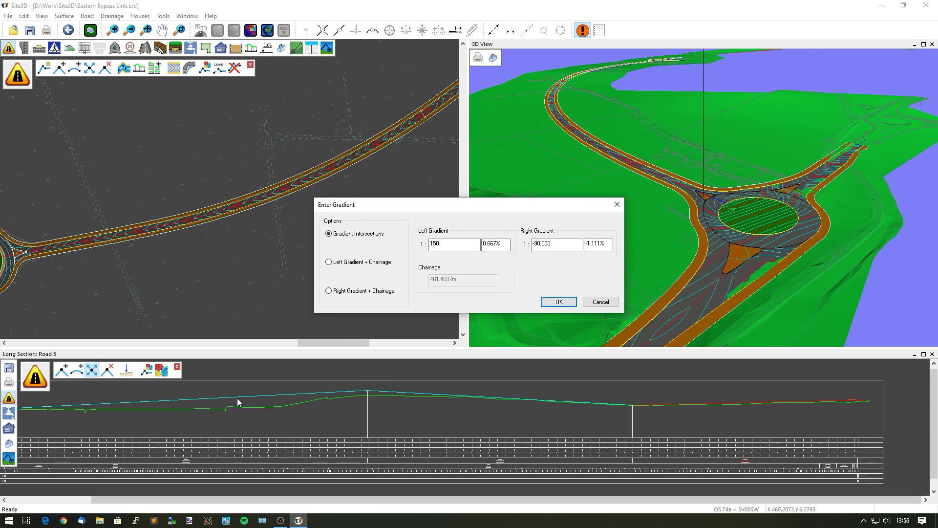
left_click(557, 302)
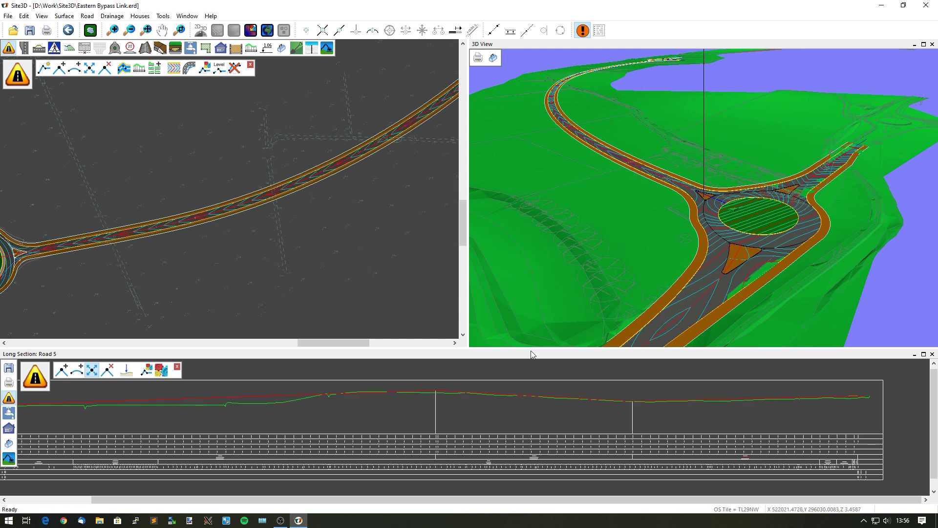
Set the sag point's right gradient to 1 in 150 using gradient intersections, retaining the left gradient.
middle_click_drag(238, 405, 265, 420)
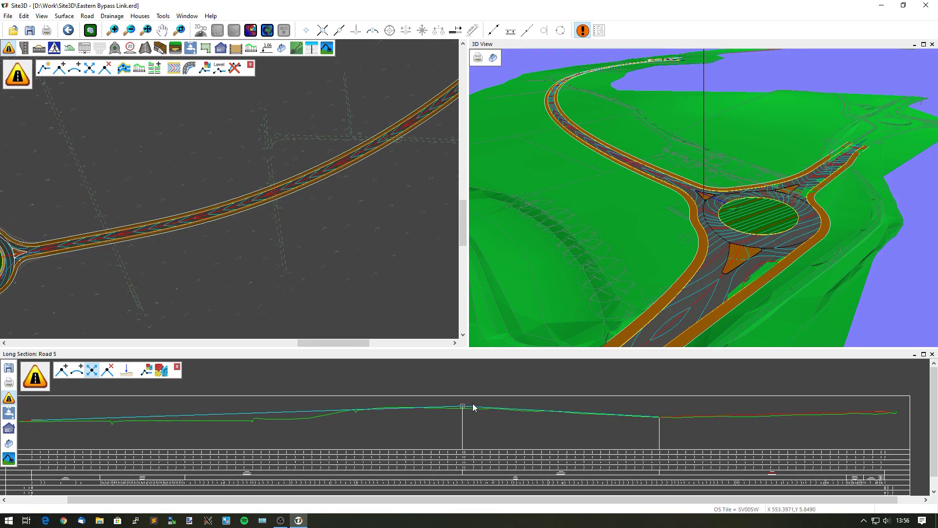
right_click(660, 421)
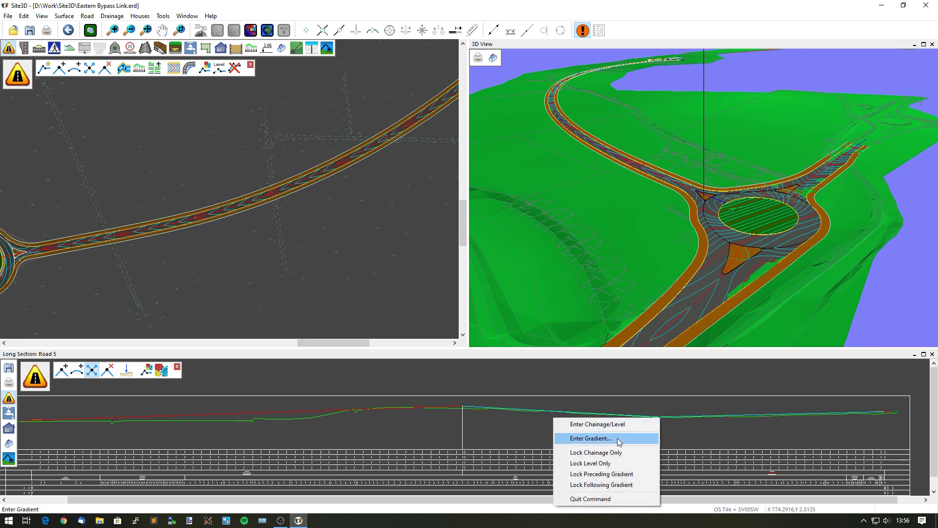
left_click(630, 440)
left_click(328, 233)
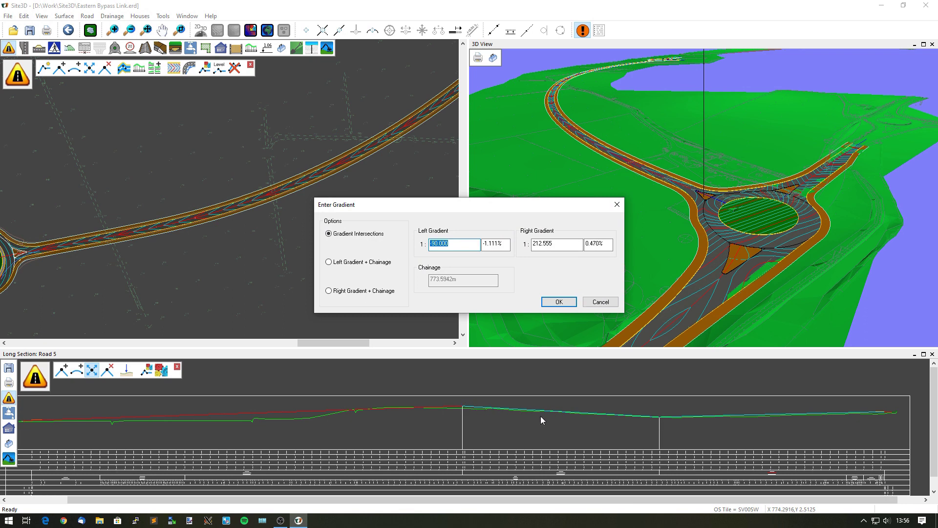
double_click(561, 246)
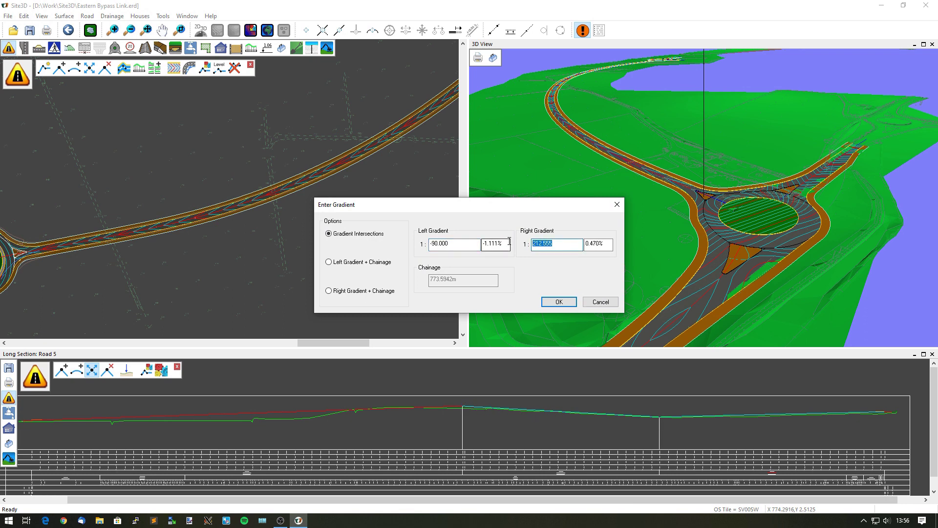
type("150")
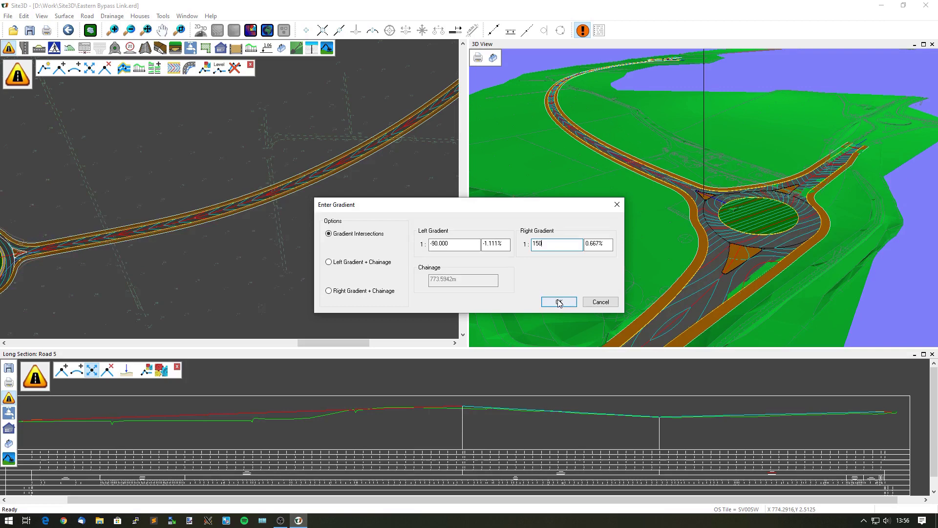
left_click(559, 303)
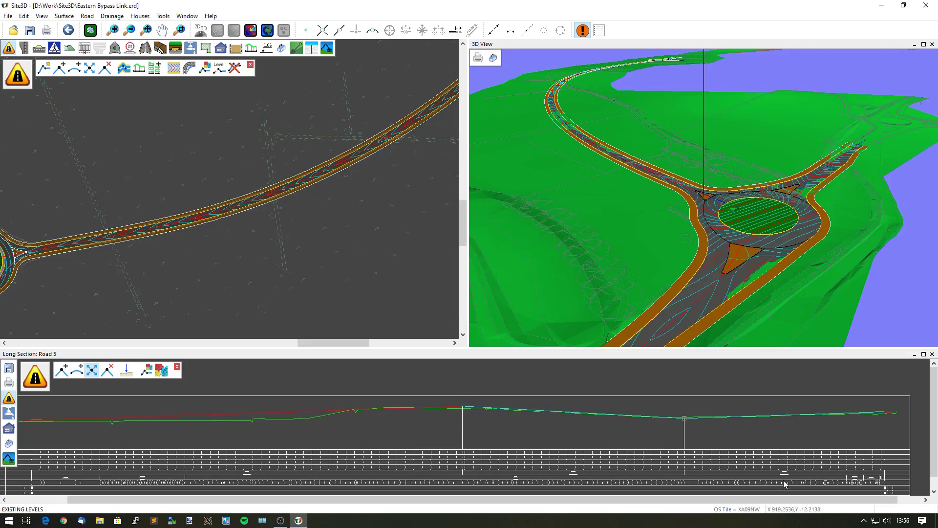
Check the revised gradient and length labels of all vertical sections in the long section's data table.
scroll(785, 481, "up", 3)
scroll(799, 474, "up", 2)
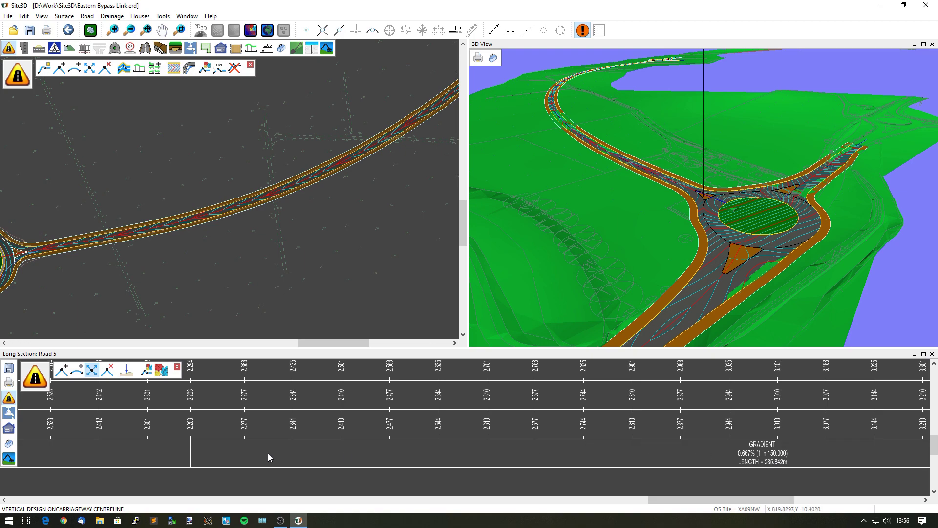
scroll(777, 457, "up", 2)
middle_click_drag(818, 451, 509, 447)
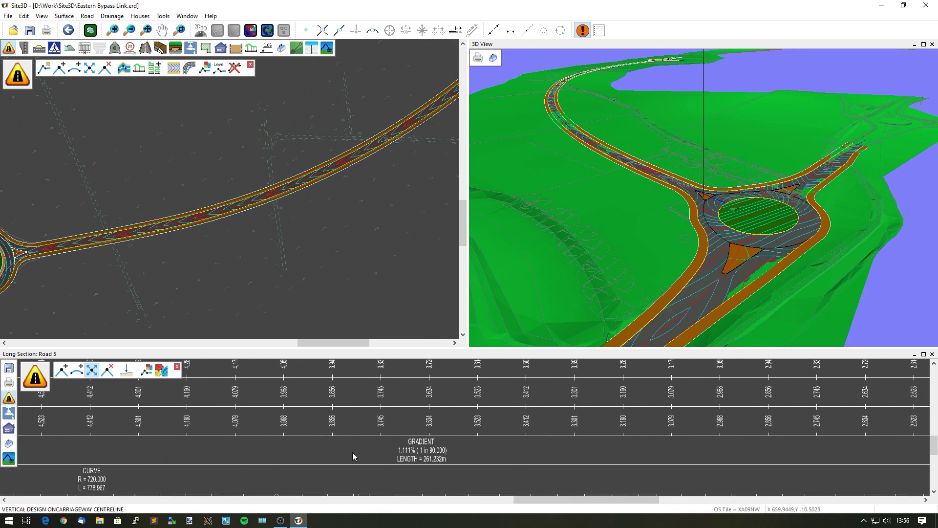
scroll(293, 452, "down", 1)
scroll(292, 451, "down", 2)
middle_click_drag(416, 446, 782, 440)
middle_click_drag(63, 444, 789, 441)
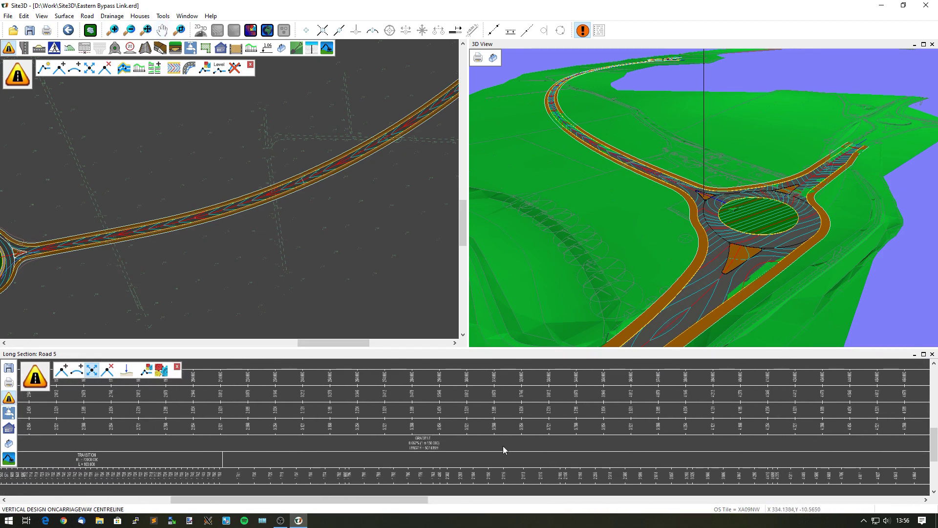
scroll(414, 456, "up", 3)
scroll(415, 455, "up", 1)
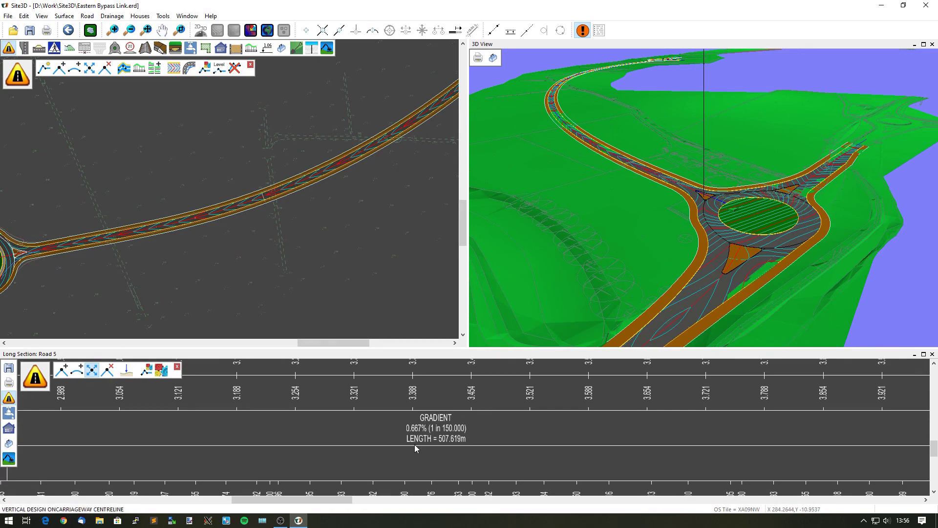
scroll(415, 445, "down", 8)
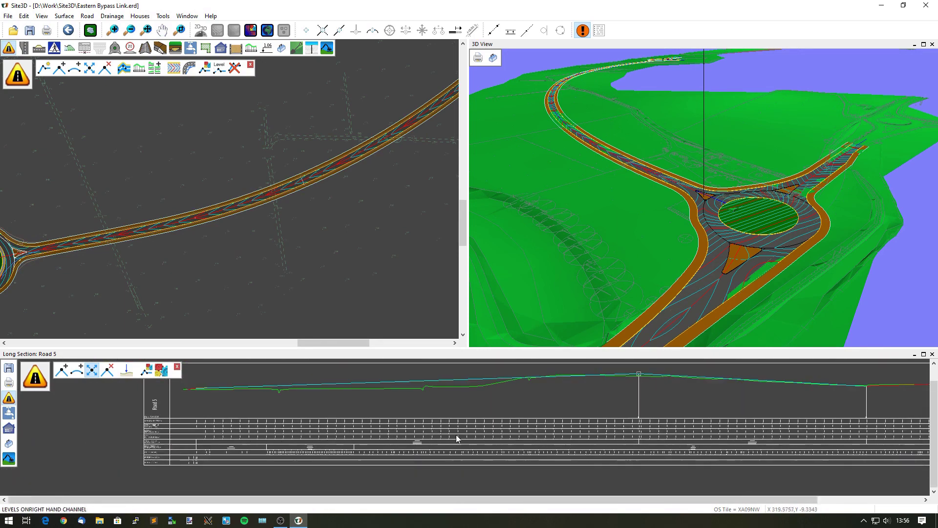
Add a parabolic vertical curve at the crest intersection point with a K value of 182.
middle_click_drag(563, 409, 414, 433)
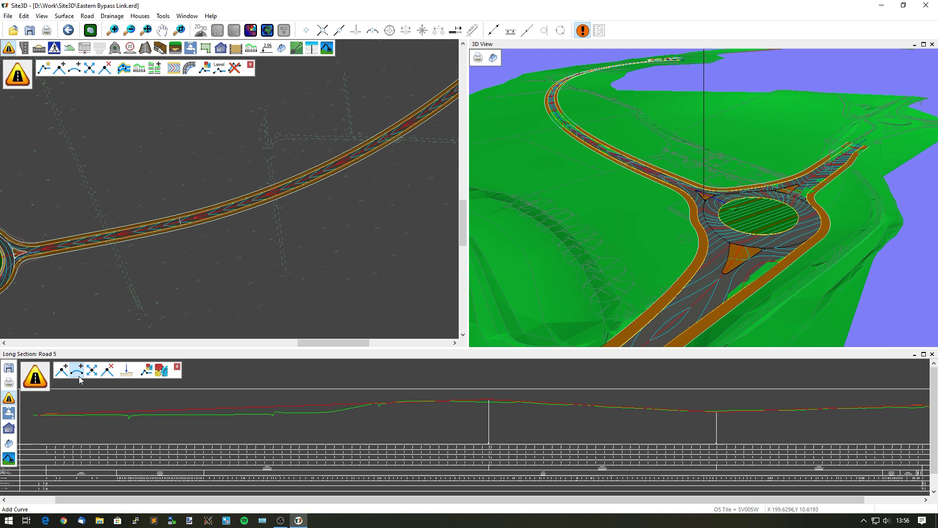
right_click(365, 404)
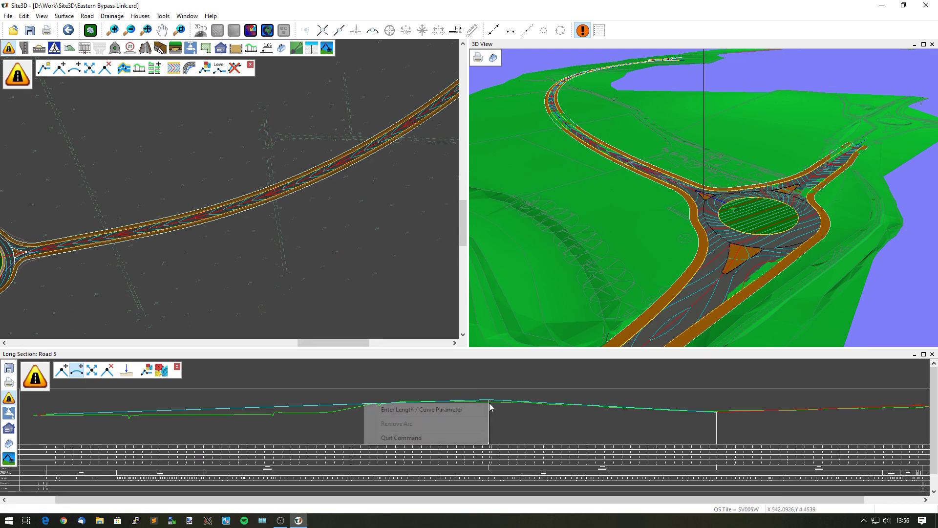
left_click(436, 410)
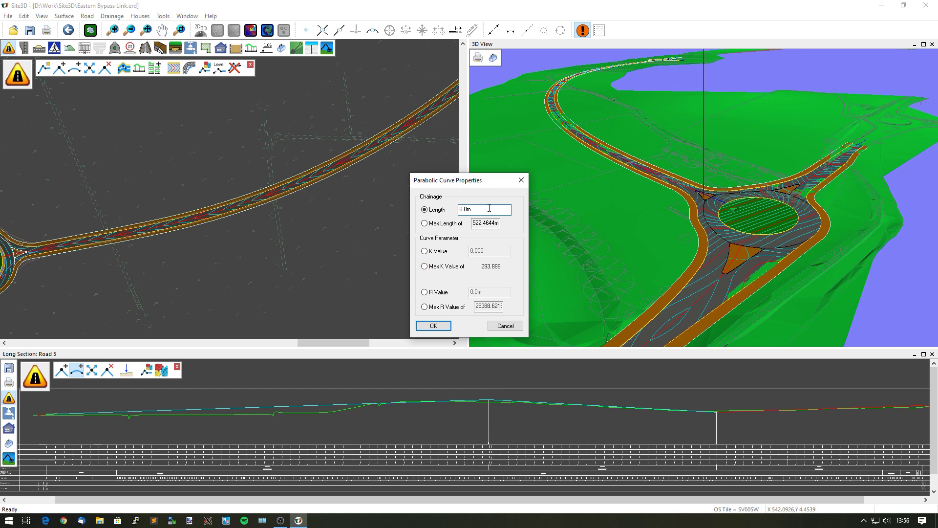
left_click(425, 251)
left_click(490, 254)
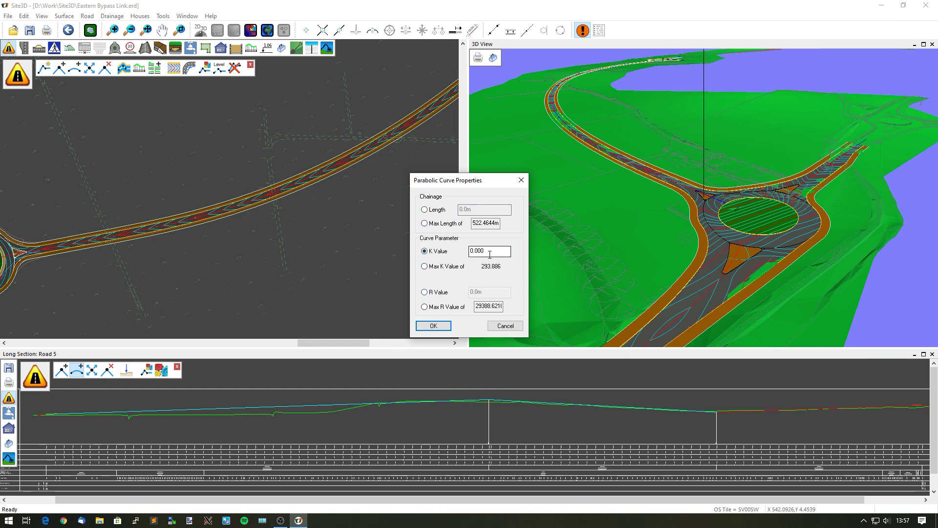
left_click(424, 252)
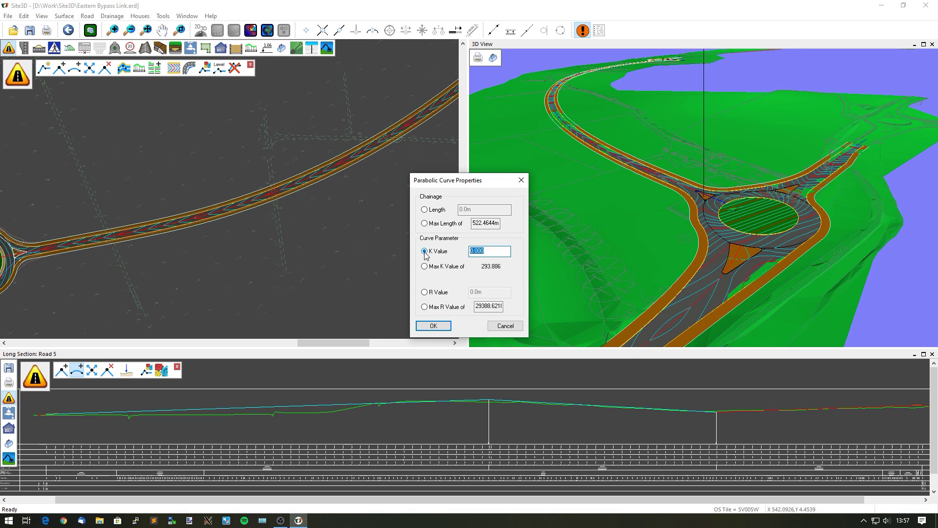
type("182")
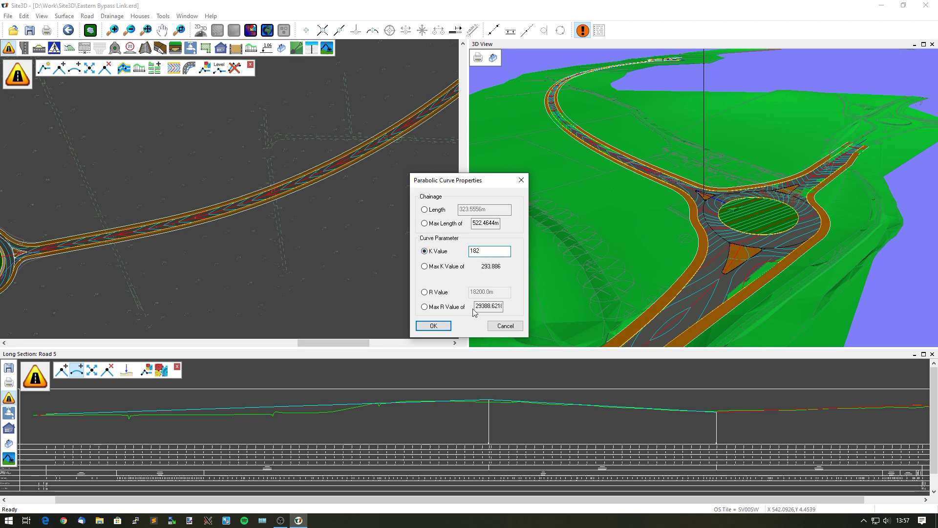
left_click(433, 326)
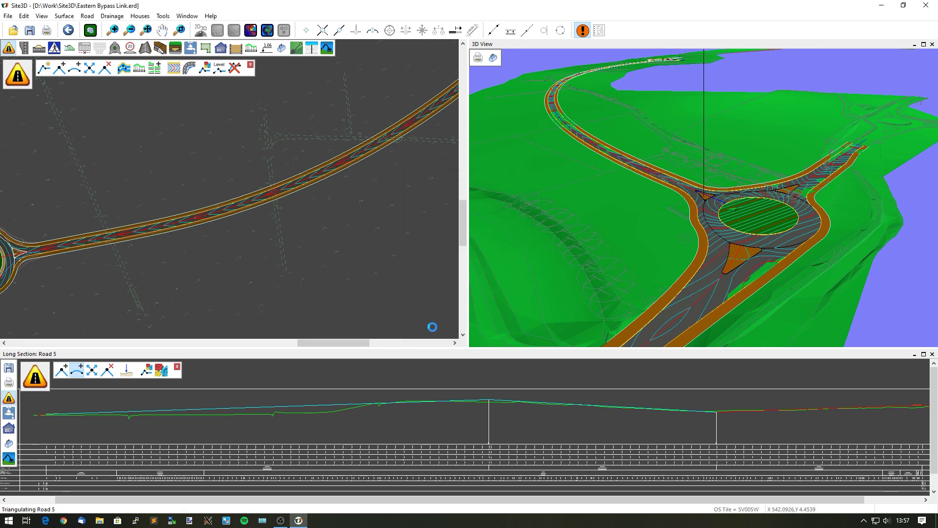
Add a parabolic vertical curve at the sag intersection point using the maximum available K value.
right_click(718, 415)
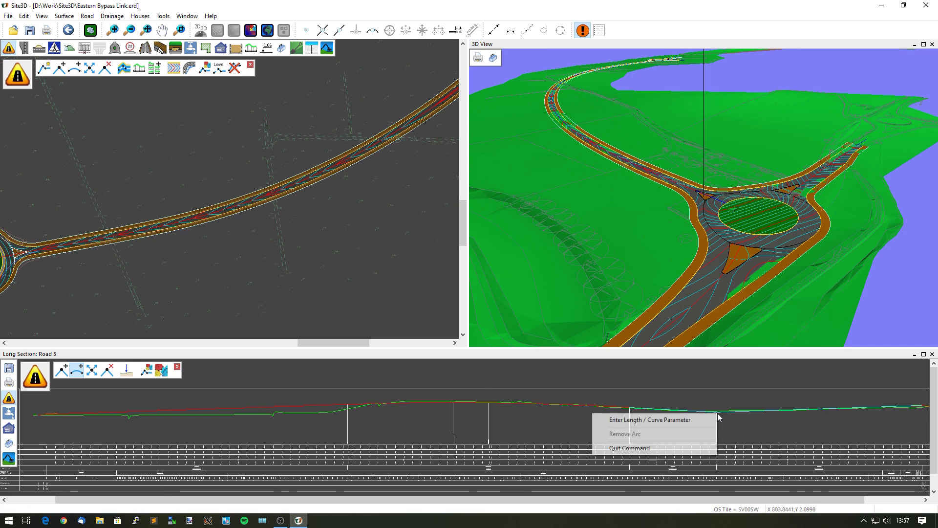
left_click(658, 414)
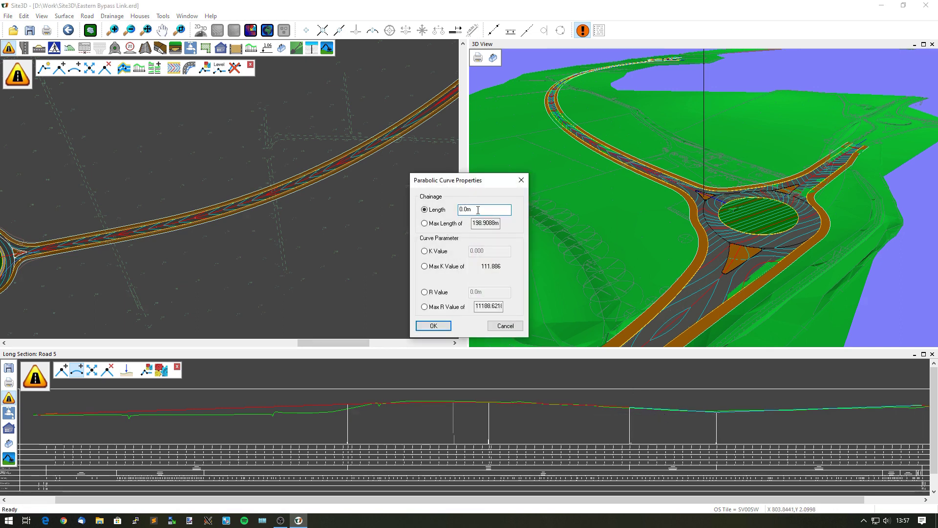
left_click_drag(478, 209, 425, 210)
left_click(437, 252)
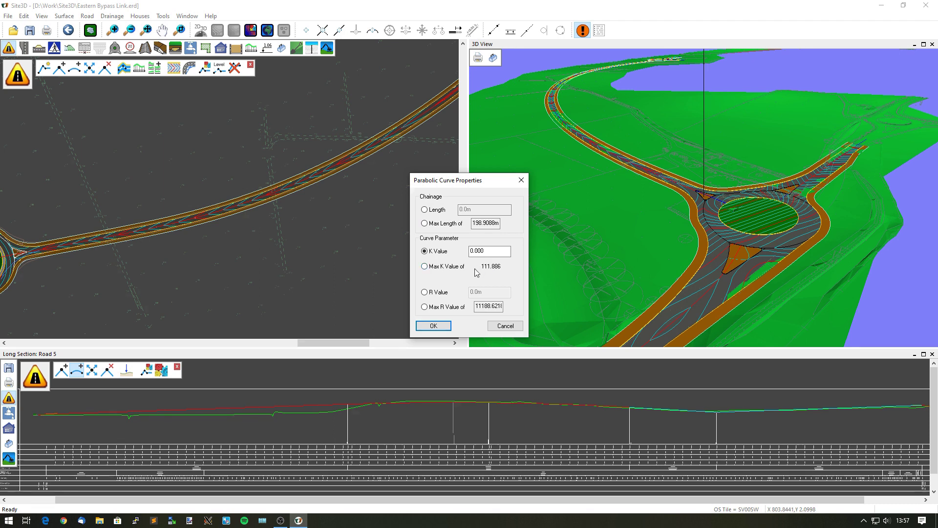
left_click(441, 267)
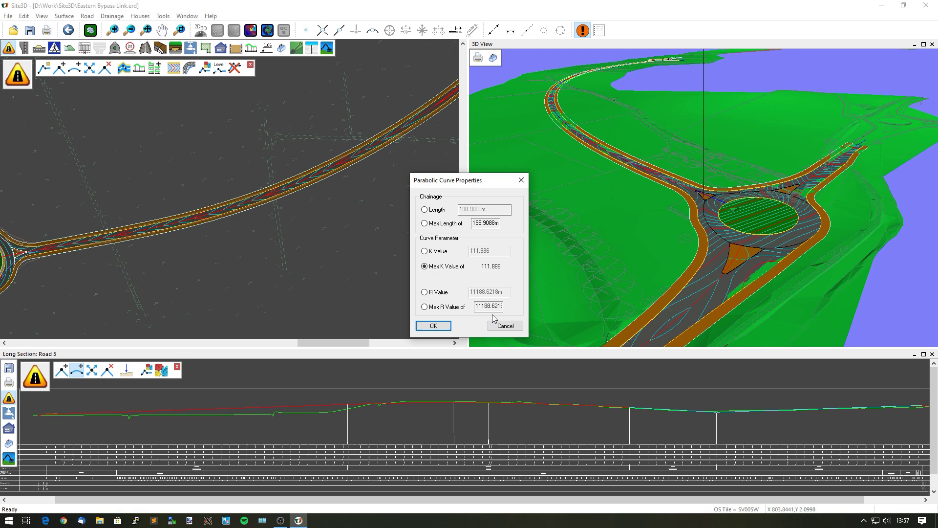
left_click(433, 326)
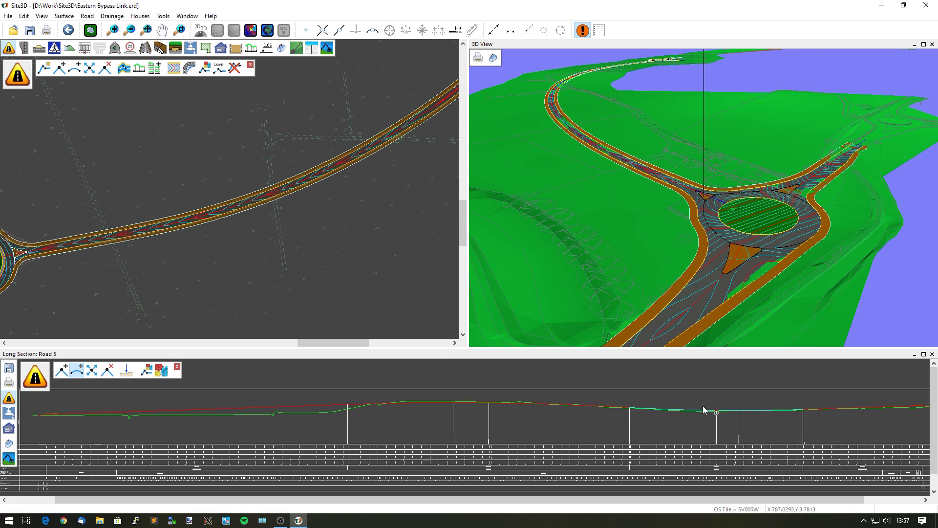
Close Road 5's long section and review the link road and roundabout in the 3D view.
scroll(703, 412, "down", 2)
middle_click_drag(734, 413, 714, 410)
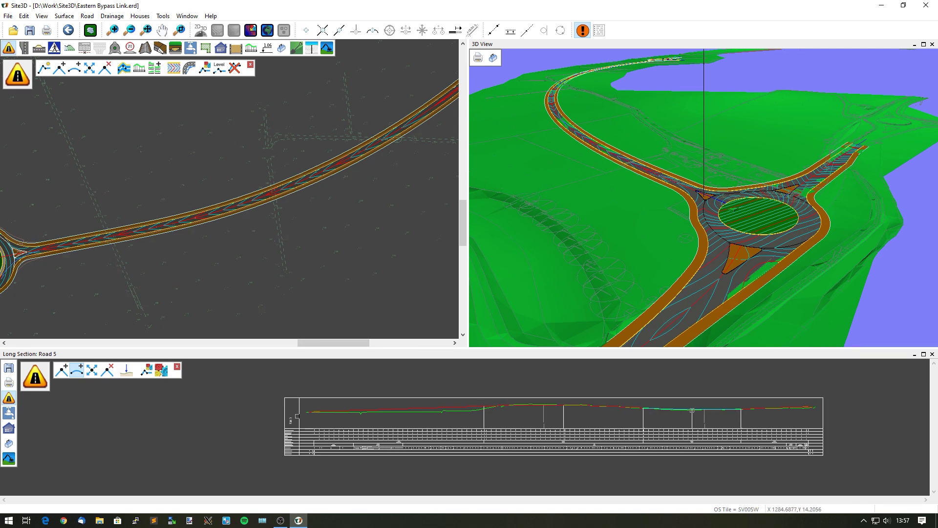
left_click(933, 353)
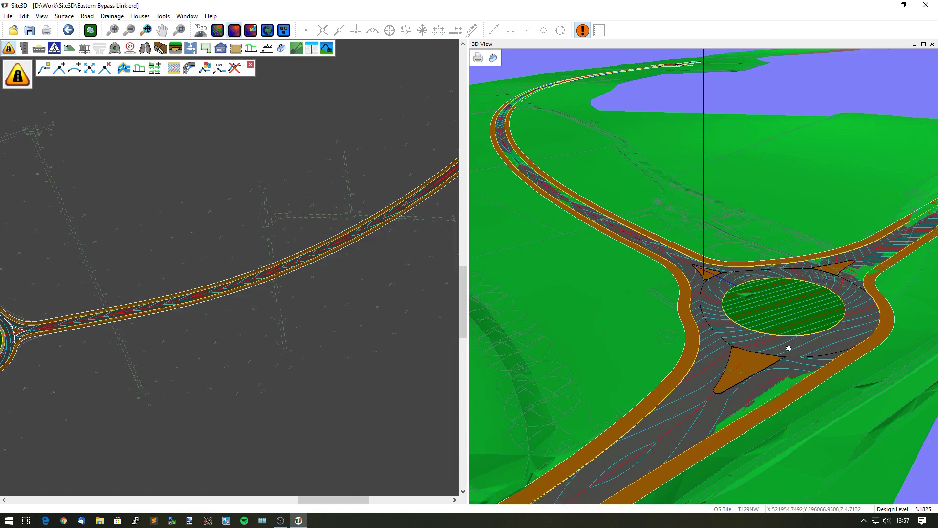
scroll(788, 348, "down", 4)
left_click_drag(754, 287, 729, 331)
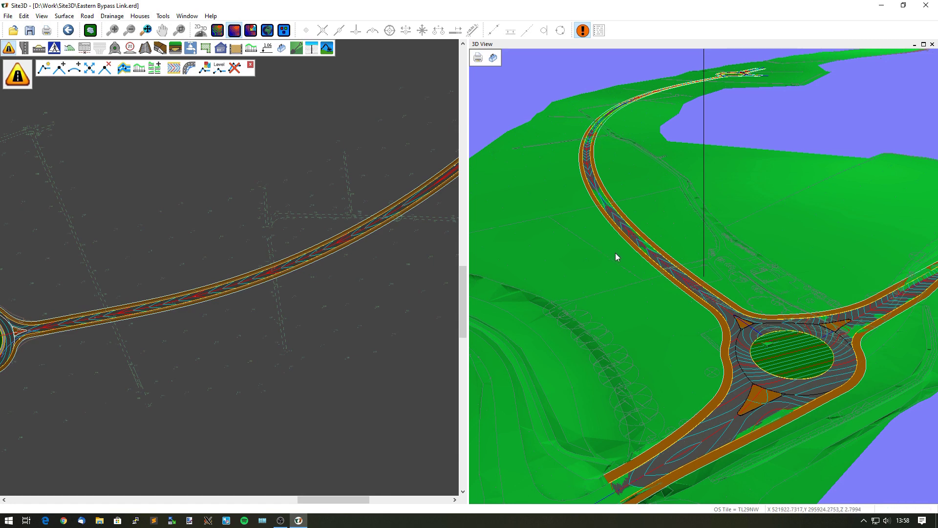
left_click_drag(682, 295, 697, 295)
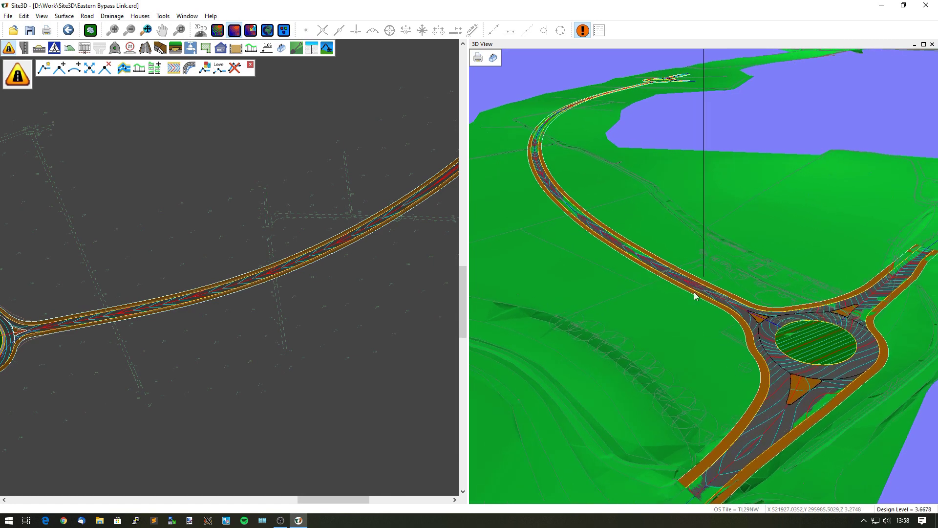
Edit the roundabout junction horizontals for the Road 5 arm at the link road's western end and set the exit fillet radius to 50 m.
scroll(359, 288, "down", 2)
middle_click_drag(313, 283, 242, 349)
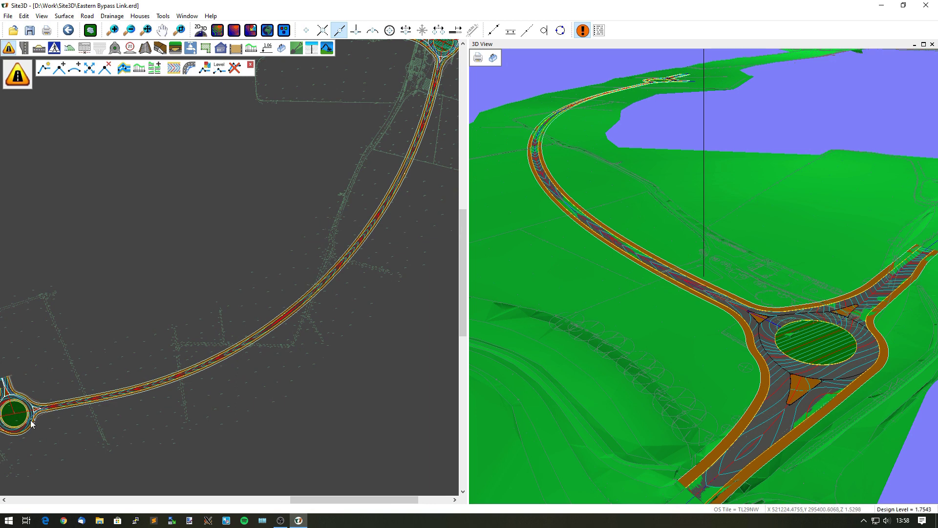
scroll(55, 405, "up", 8)
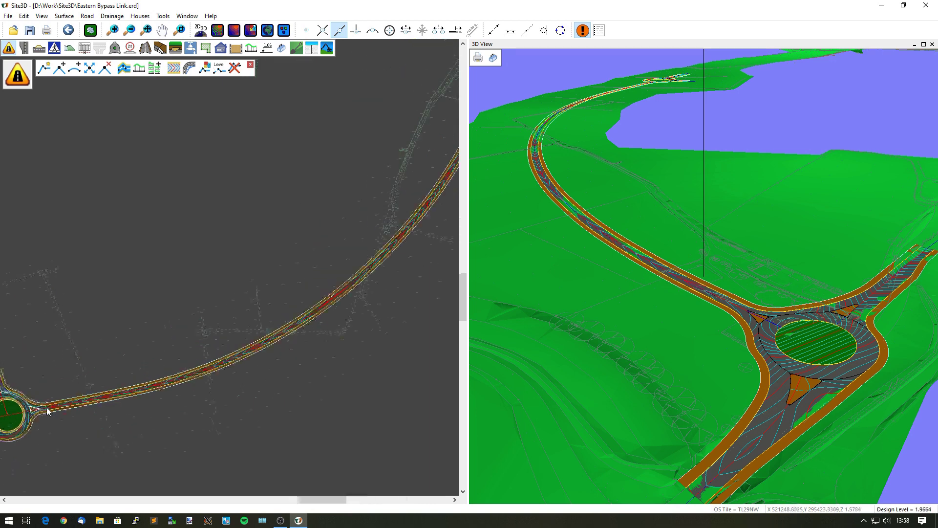
middle_click_drag(257, 321, 233, 297)
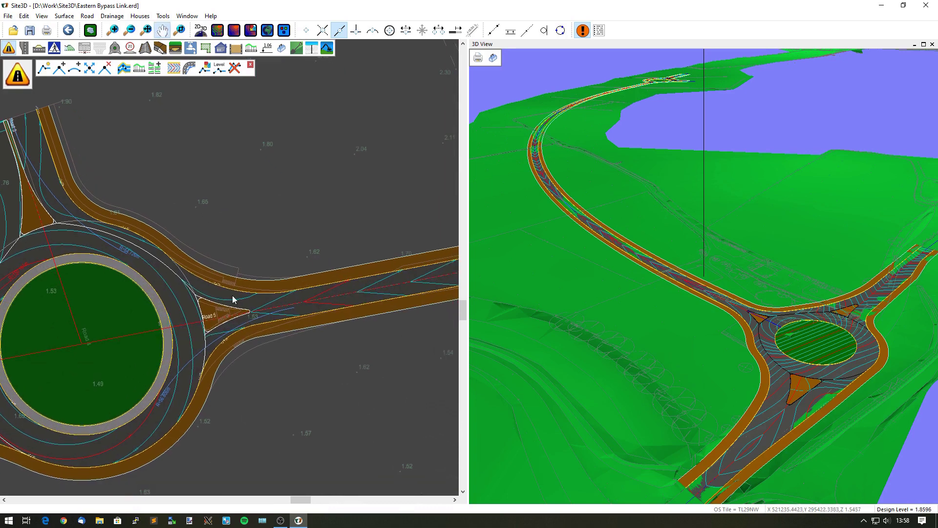
left_click(115, 47)
left_click(59, 68)
left_click(223, 298)
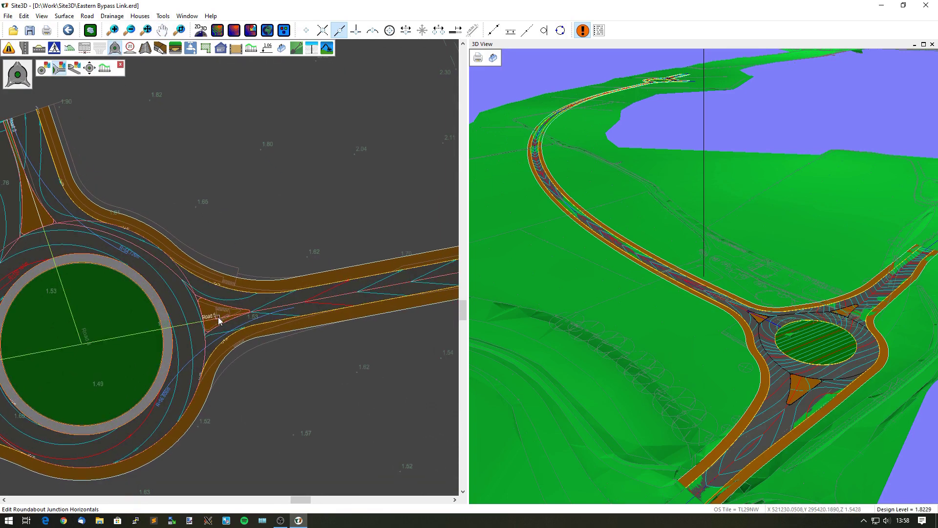
left_click(219, 318)
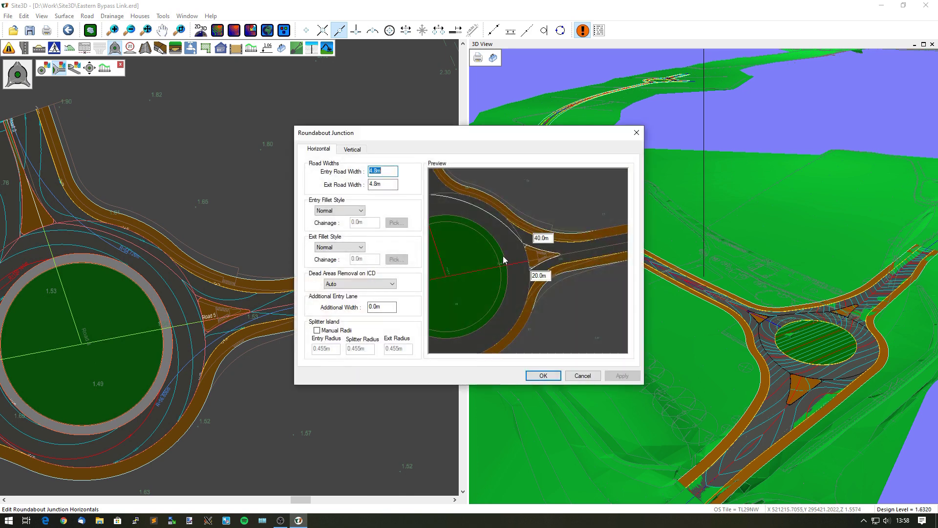
left_click(545, 239)
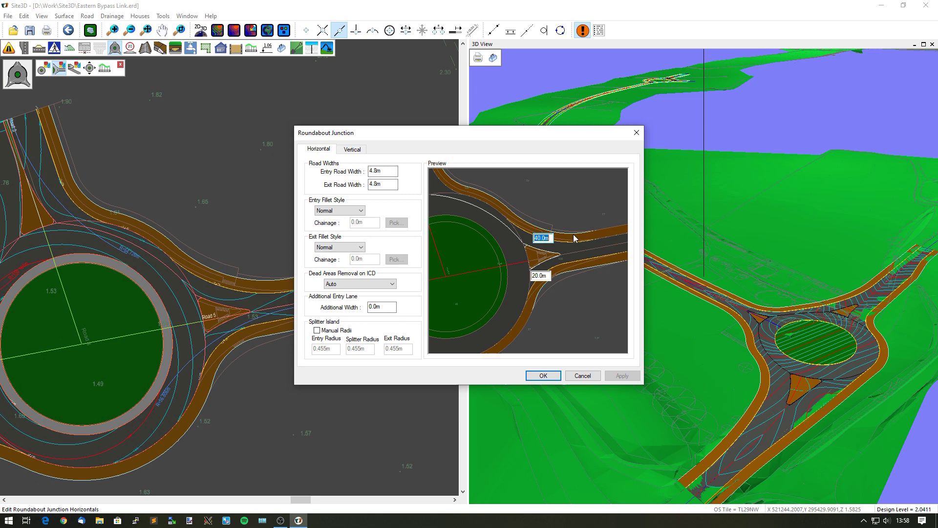
type("50")
Change the entry fillet style to Compound ICD and pick its distance on the plan at about 19.9 m.
left_click(540, 276)
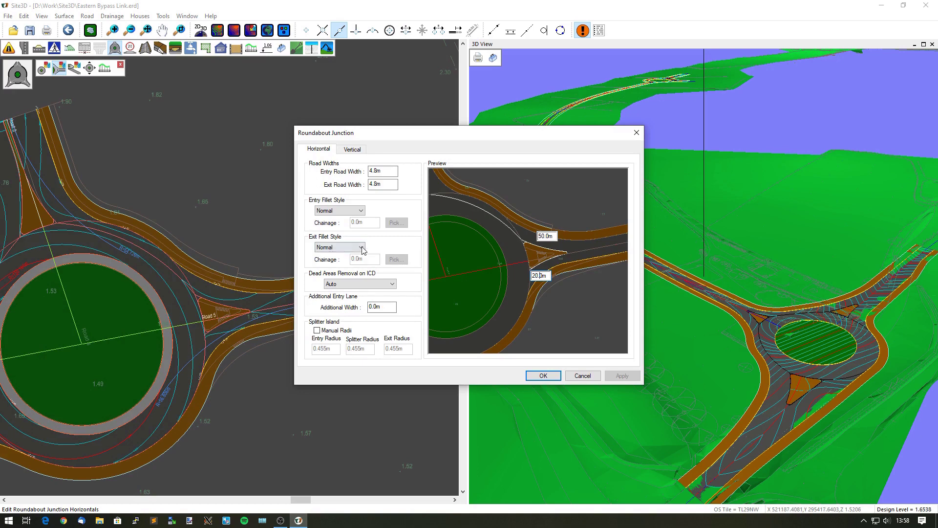
left_click(353, 210)
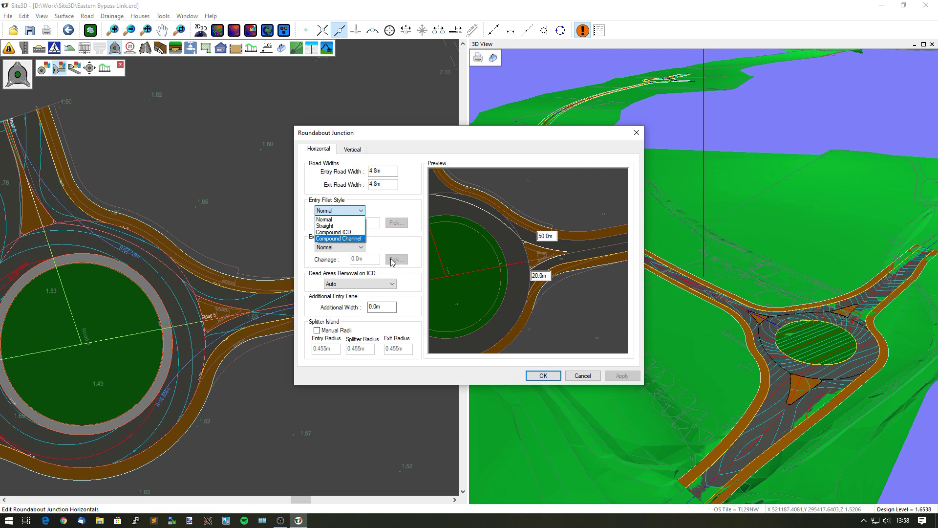
left_click(347, 232)
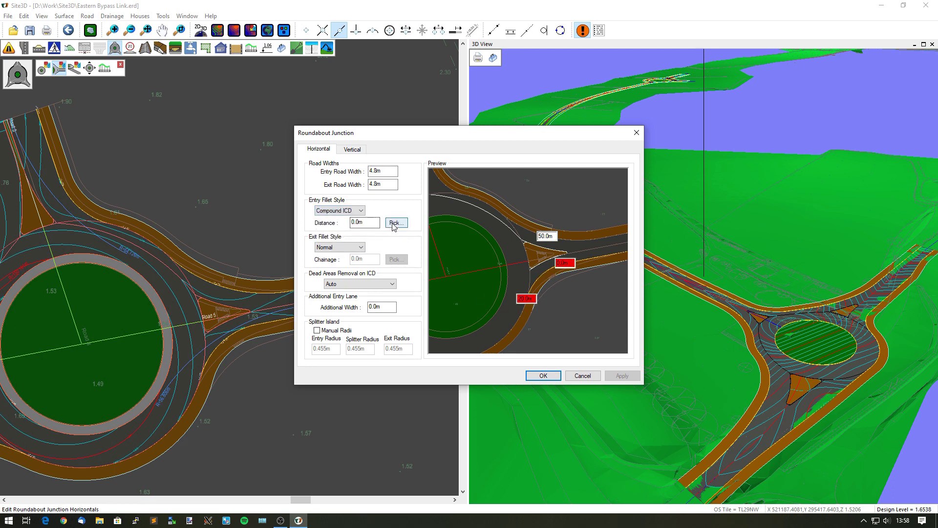
left_click(396, 223)
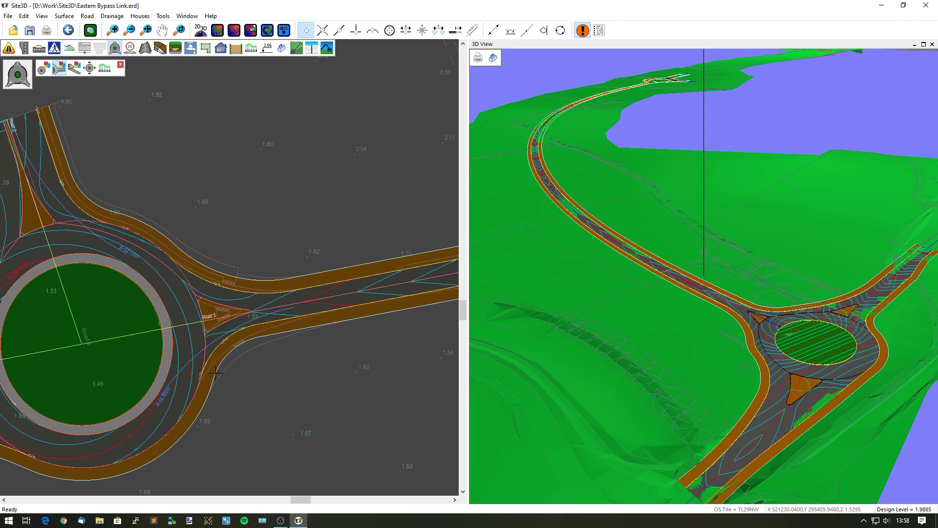
left_click(195, 393)
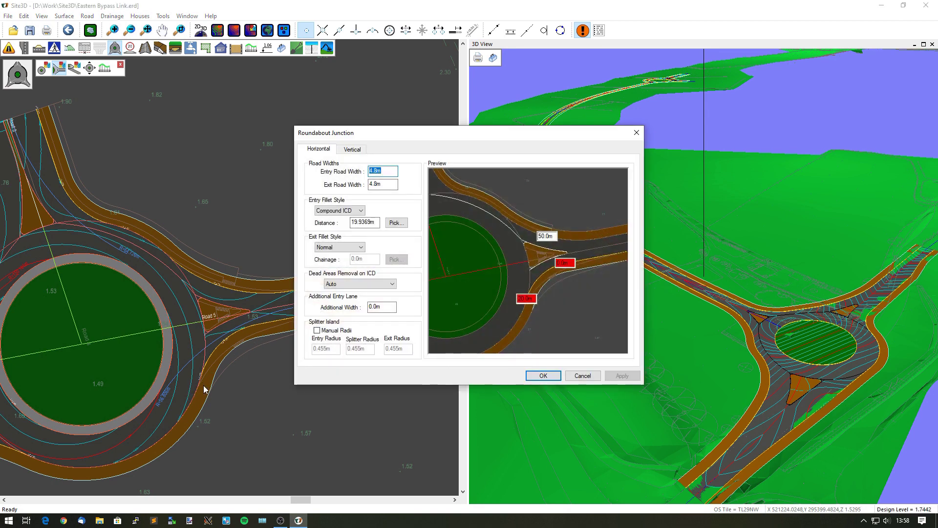
Set the compound entry fillet radii to 30 m near the roundabout and 200 m along the approach.
left_click(526, 298)
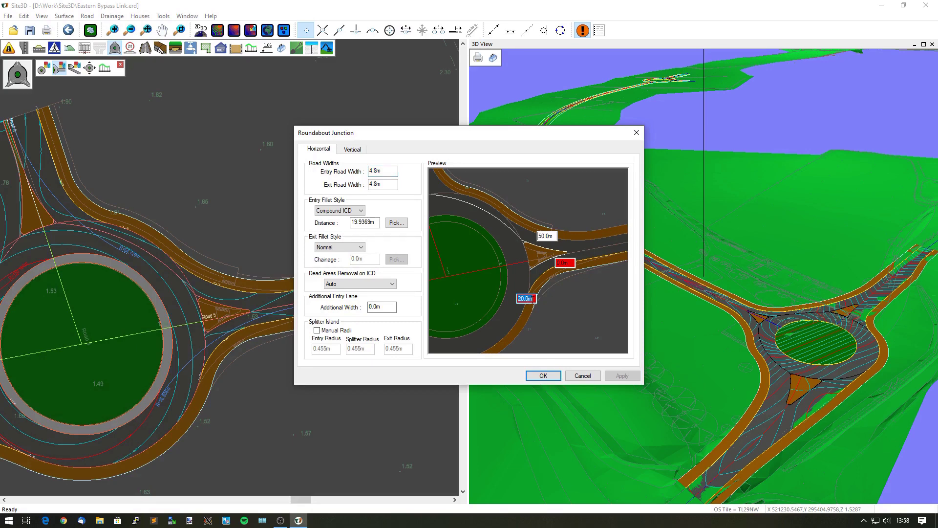
type("30")
left_click(572, 262)
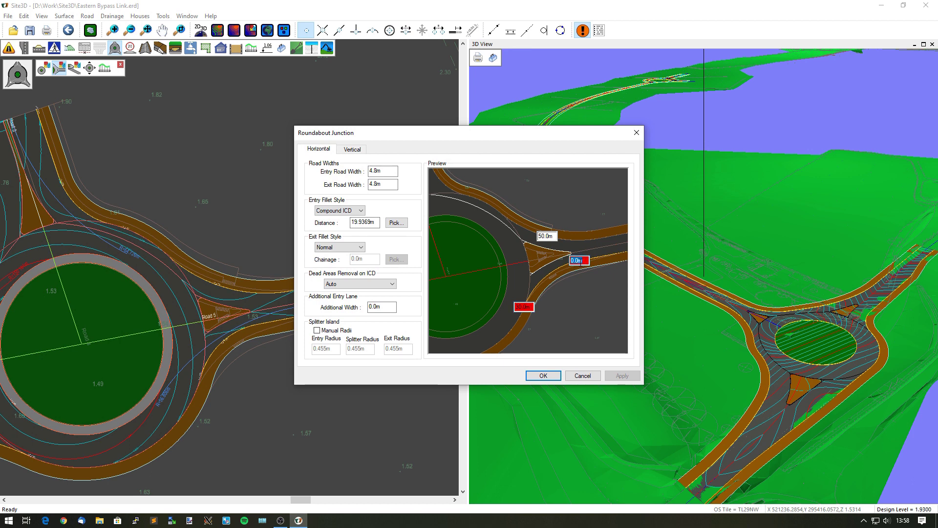
key("BackSpace")
type("200")
key("Return")
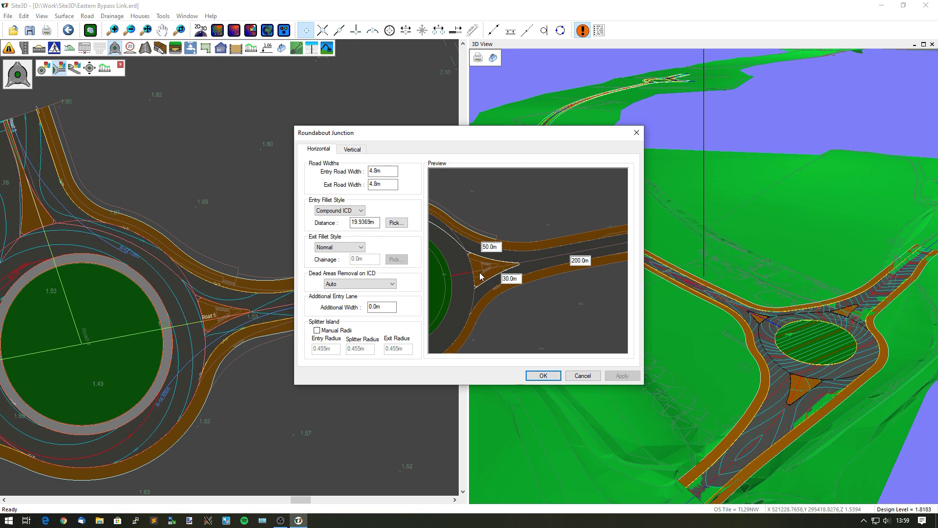
Set the exit road width to 7 m and the entry road width to 7.3 m, then accept the changes and quit the junction edit.
double_click(390, 182)
type("7")
key("shift+Tab")
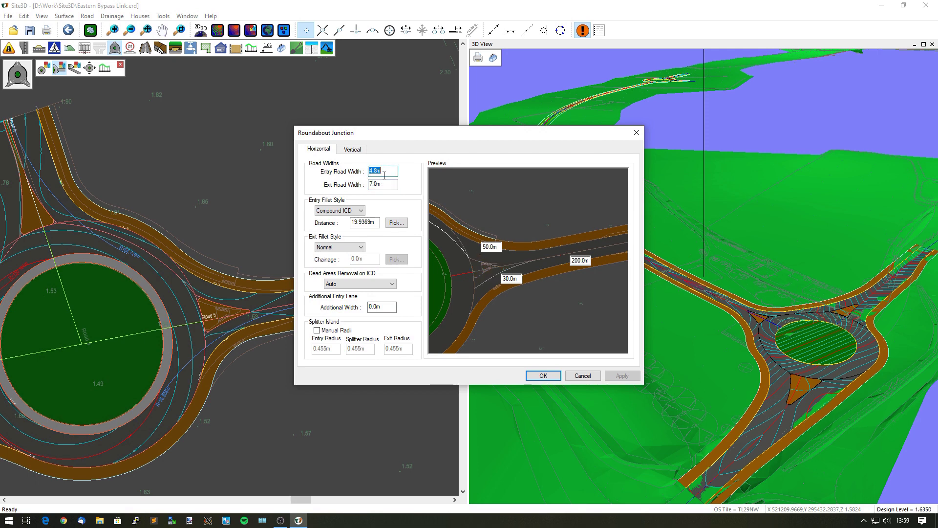
type("7")
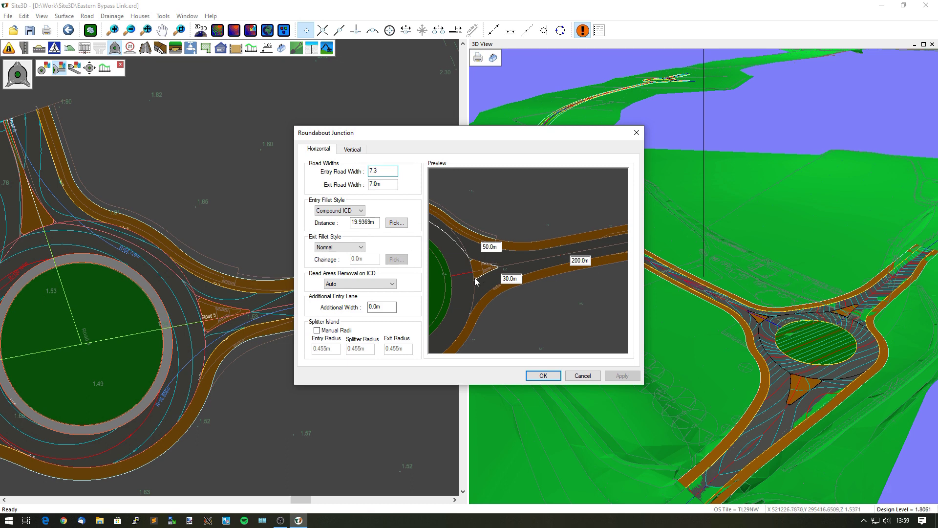
type(".3")
left_click(543, 375)
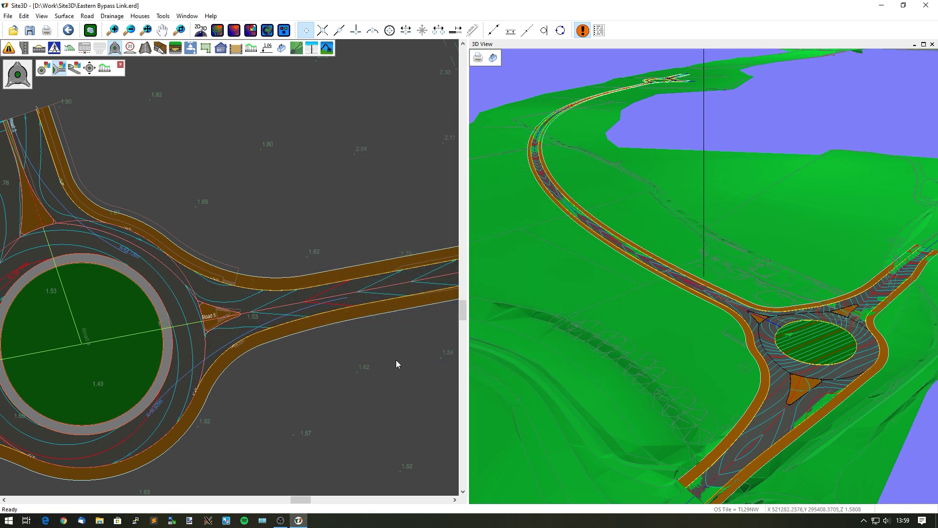
scroll(210, 330, "up", 2)
scroll(210, 330, "up", 1)
right_click(207, 331)
left_click(197, 327)
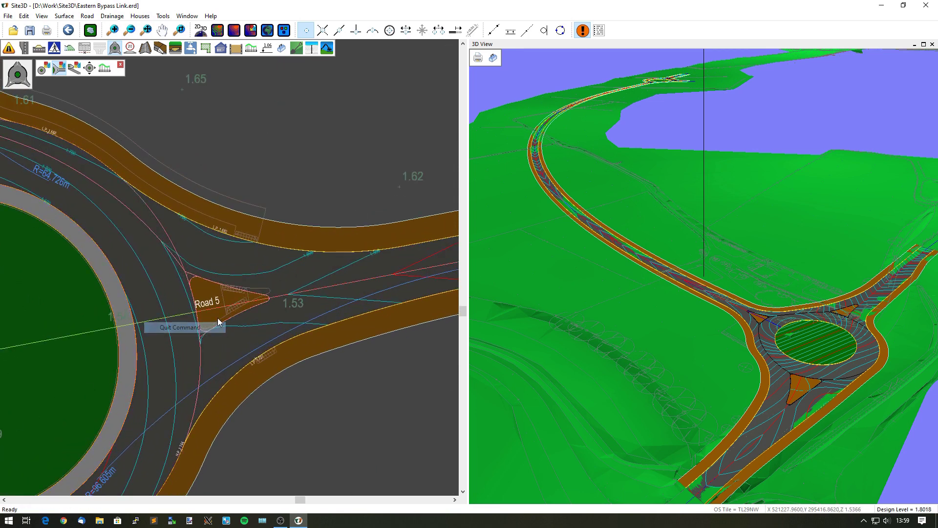
Examine the shape of the splitter island on the Road 5 arm in plan.
middle_click_drag(207, 318, 238, 306)
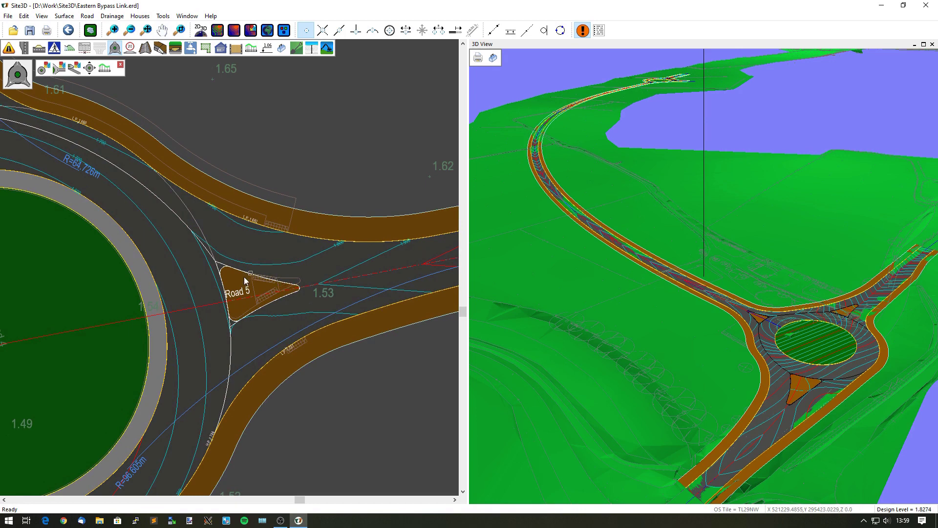
scroll(246, 280, "up", 1)
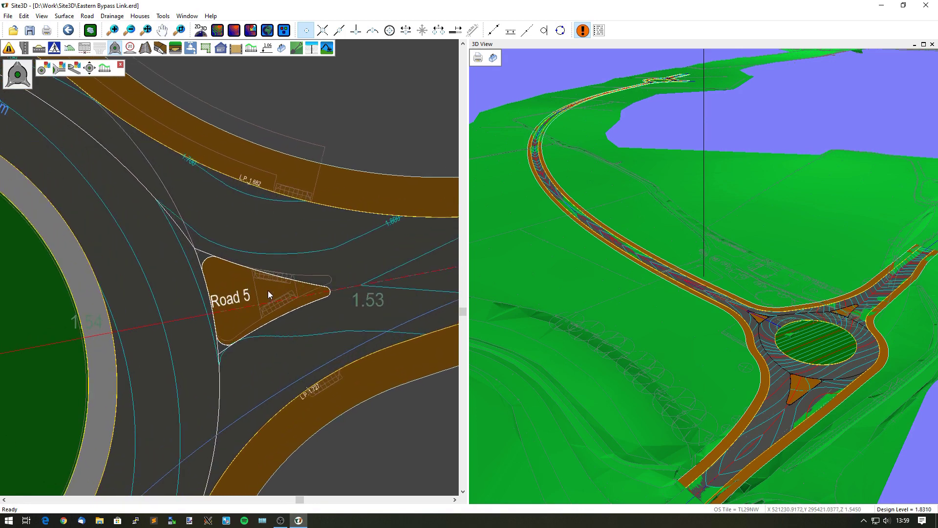
scroll(267, 291, "down", 1)
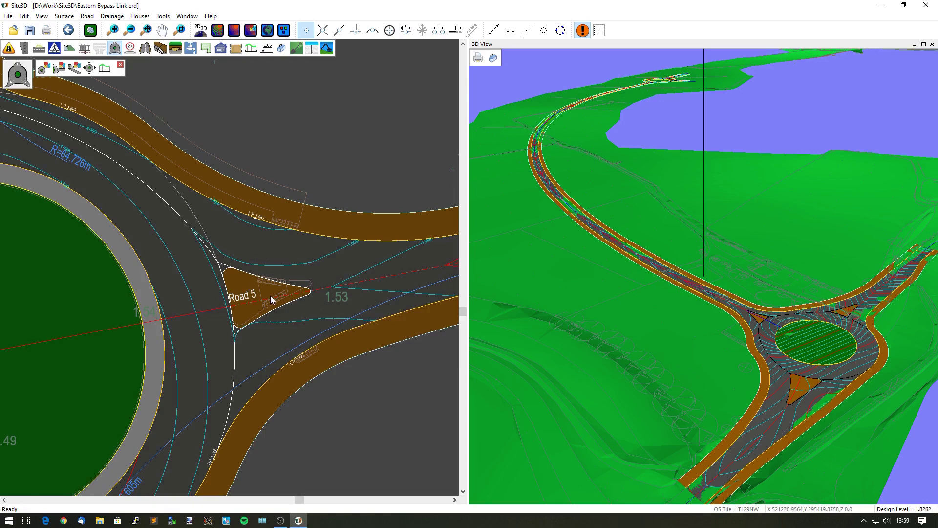
scroll(271, 295, "up", 2)
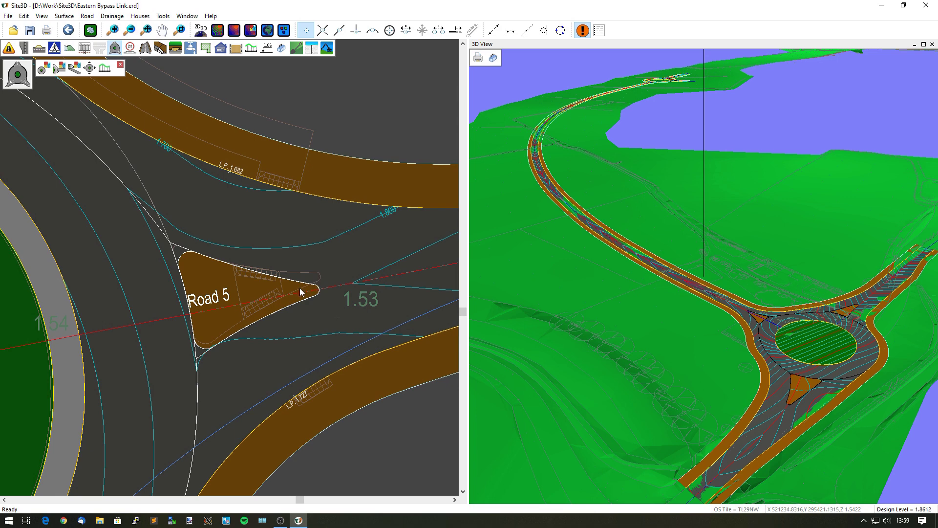
left_click(319, 288)
scroll(303, 300, "down", 2)
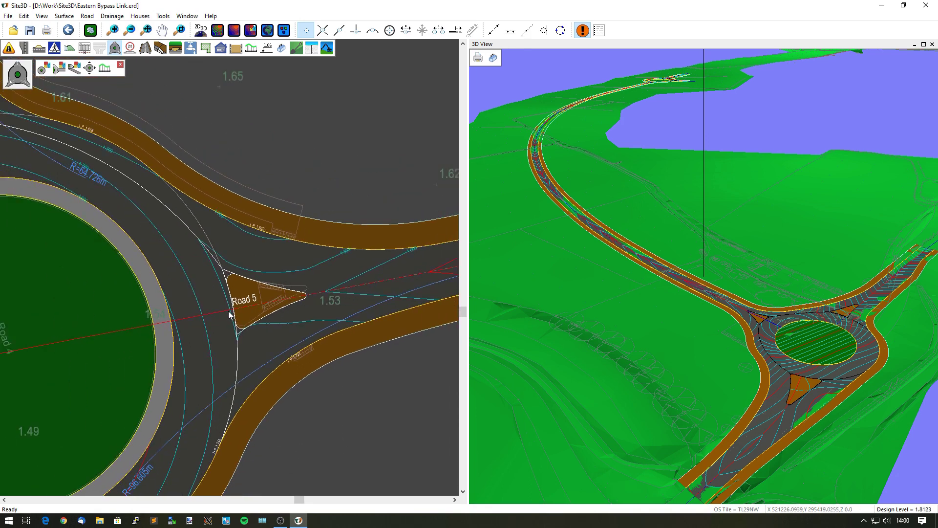
Edit the junction horizontals for the link road's arm at the northern roundabout and set the entry fillet radius to 35 m.
scroll(227, 312, "down", 4)
middle_click_drag(309, 308, 124, 316)
middle_click_drag(310, 261, 257, 301)
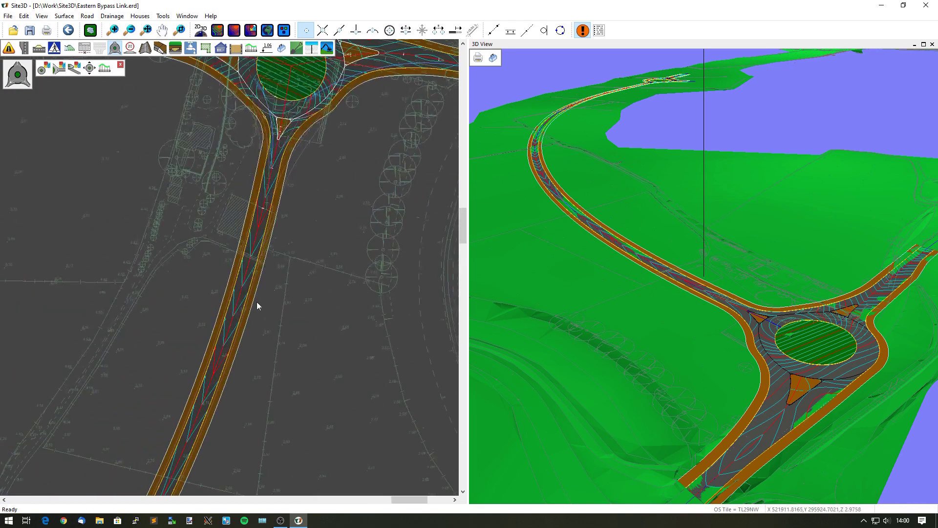
middle_click_drag(282, 199, 272, 278)
scroll(273, 175, "up", 2)
middle_click_drag(270, 200, 249, 282)
scroll(259, 254, "up", 1)
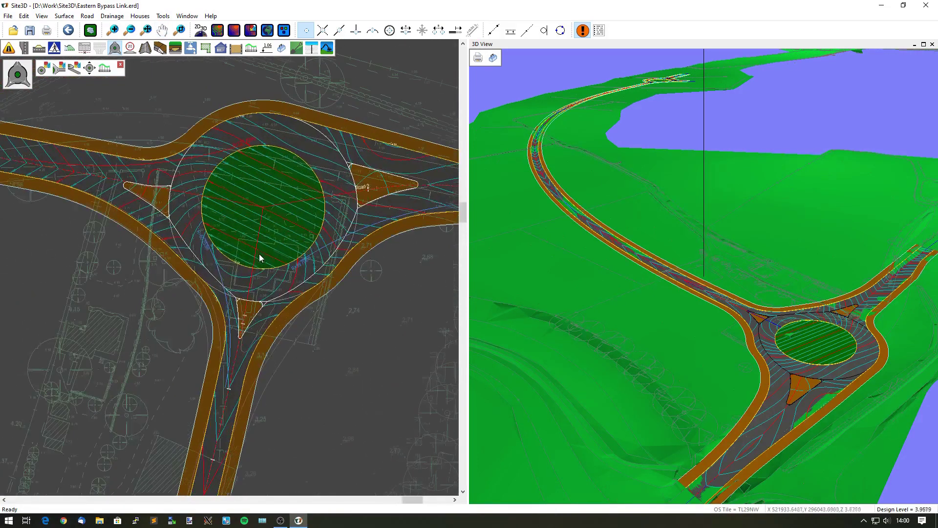
middle_click_drag(273, 230, 245, 252)
scroll(207, 370, "up", 1)
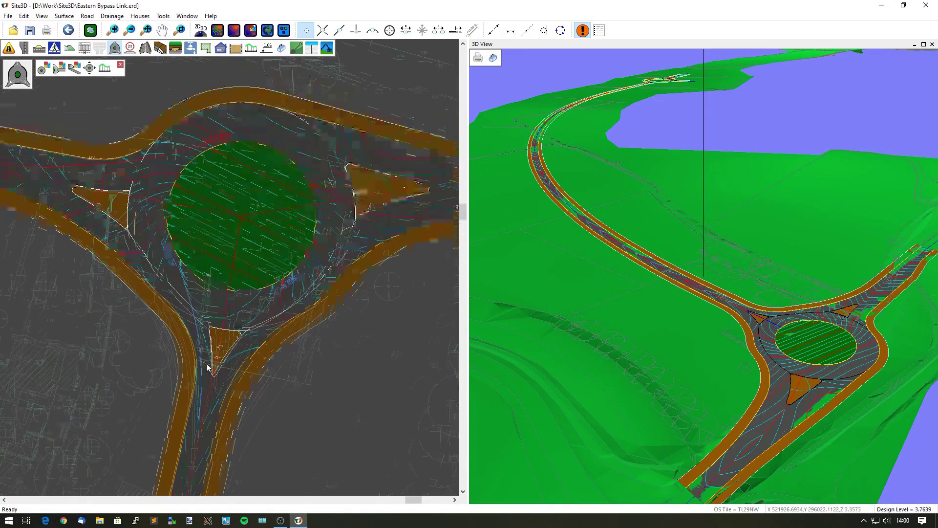
scroll(218, 384, "up", 1)
middle_click_drag(221, 383, 236, 310)
scroll(235, 309, "up", 1)
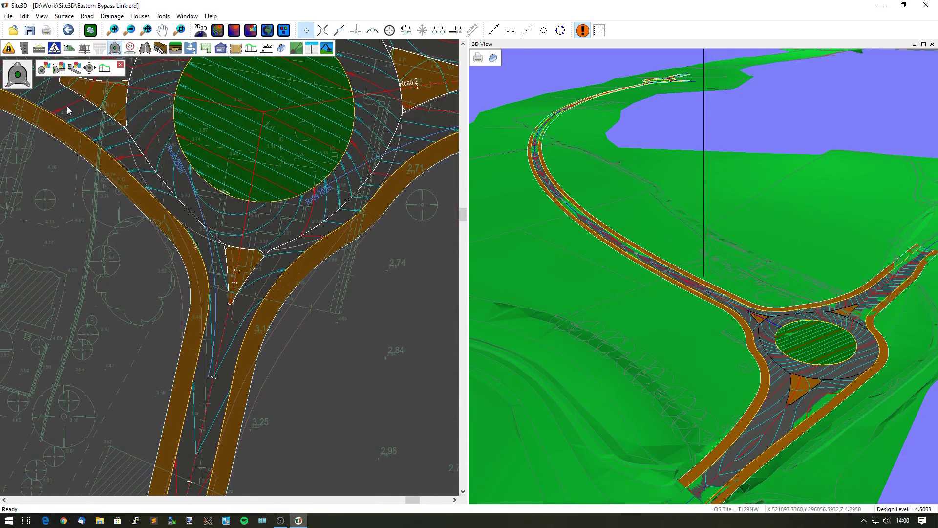
left_click(59, 68)
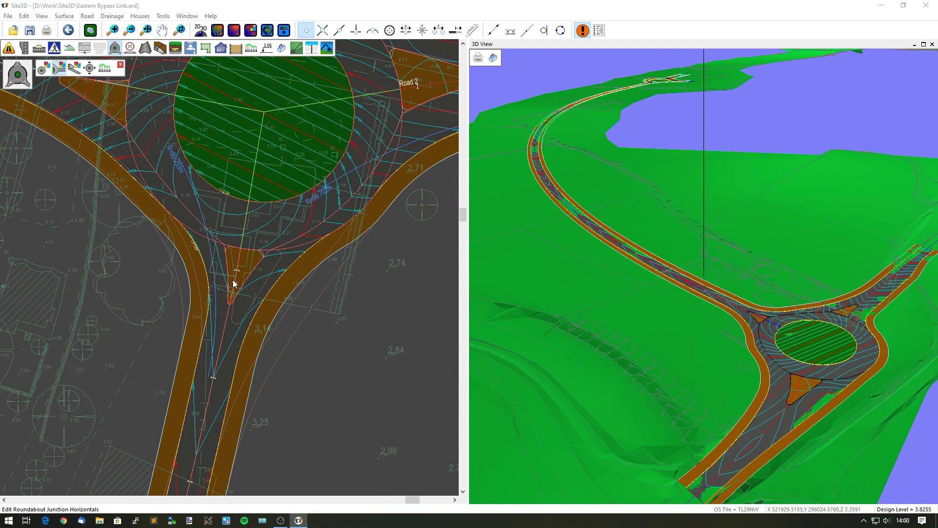
left_click(235, 283)
left_click(499, 272)
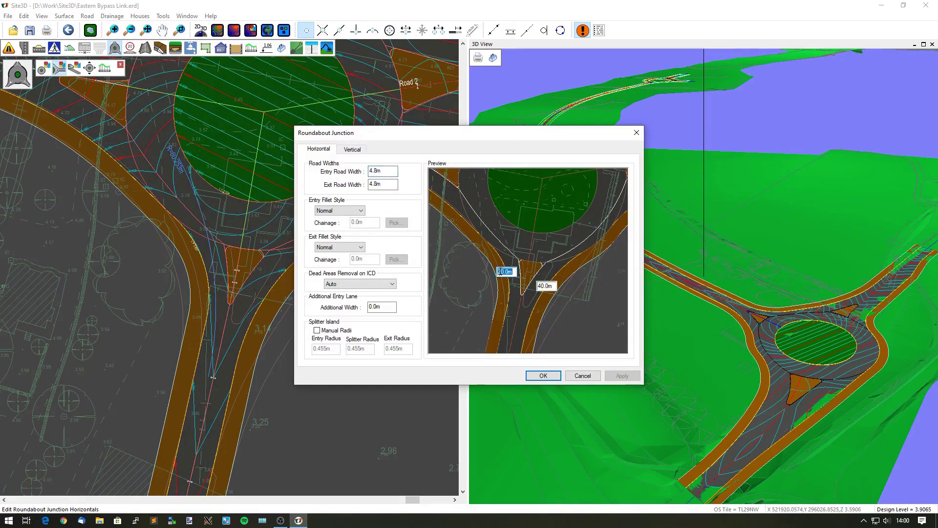
type("35")
key("Return")
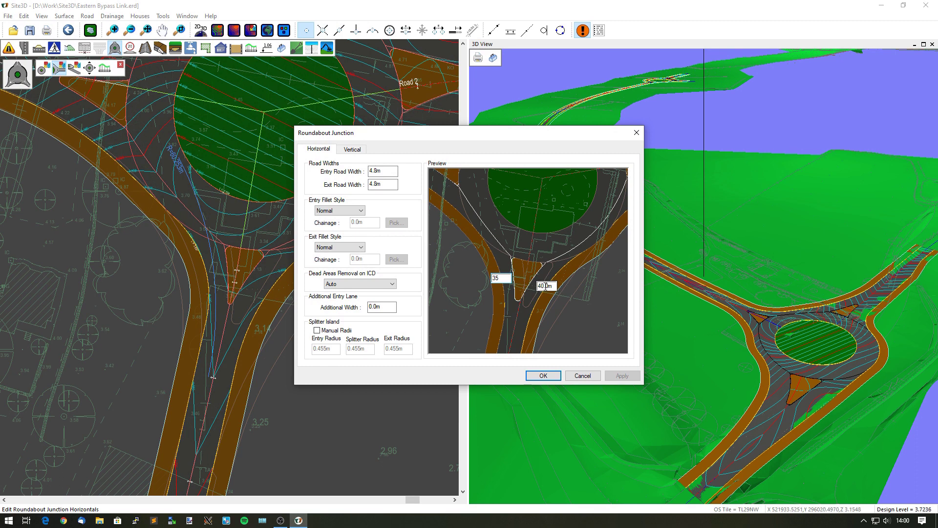
Change the exit fillet style to Compound ICD and pick its distance at the channel corner just east of the roundabout exit.
middle_click_drag(581, 307, 563, 287)
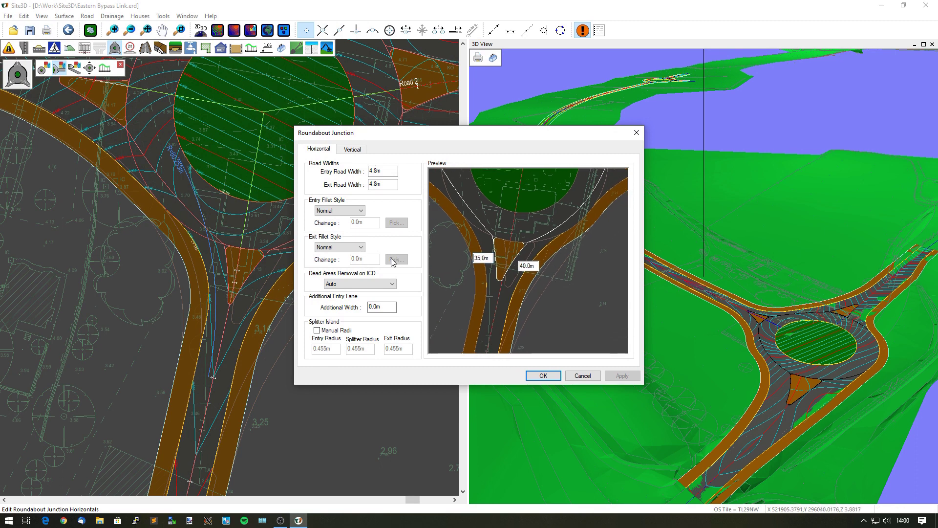
left_click(345, 249)
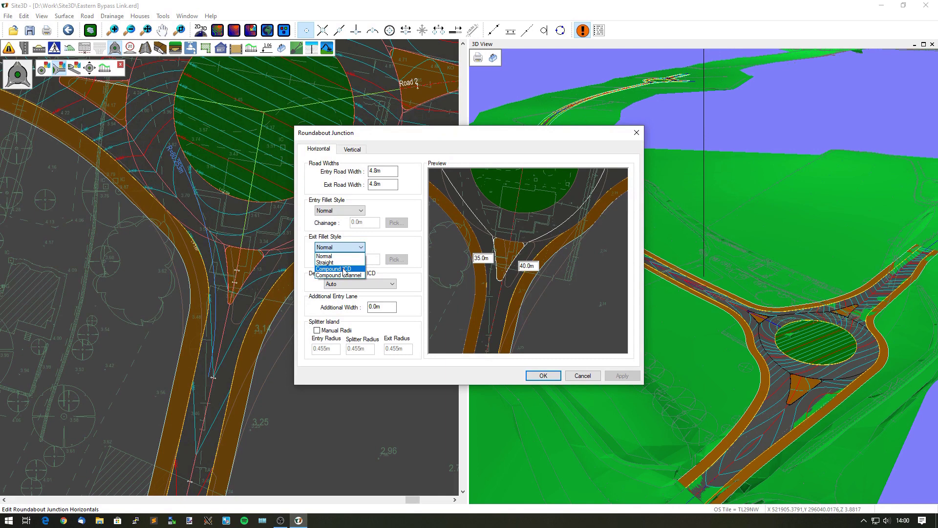
left_click(342, 269)
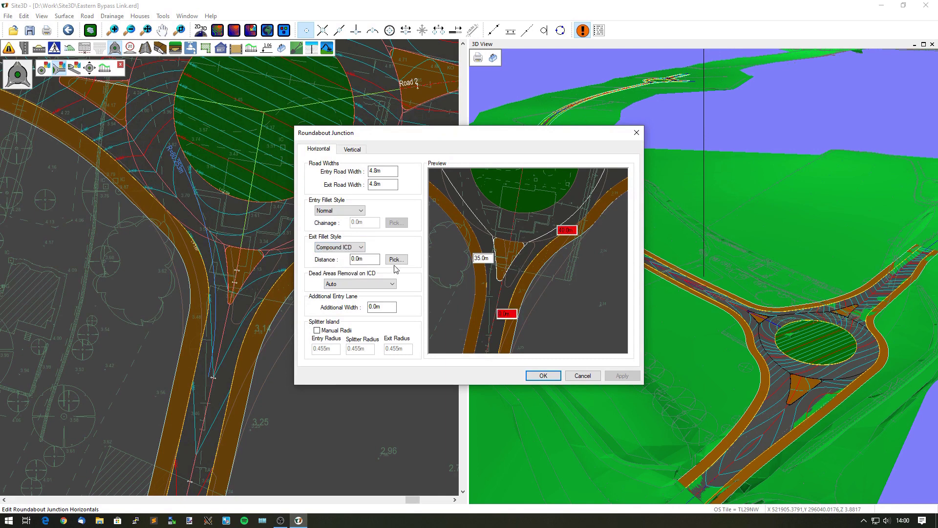
left_click(396, 259)
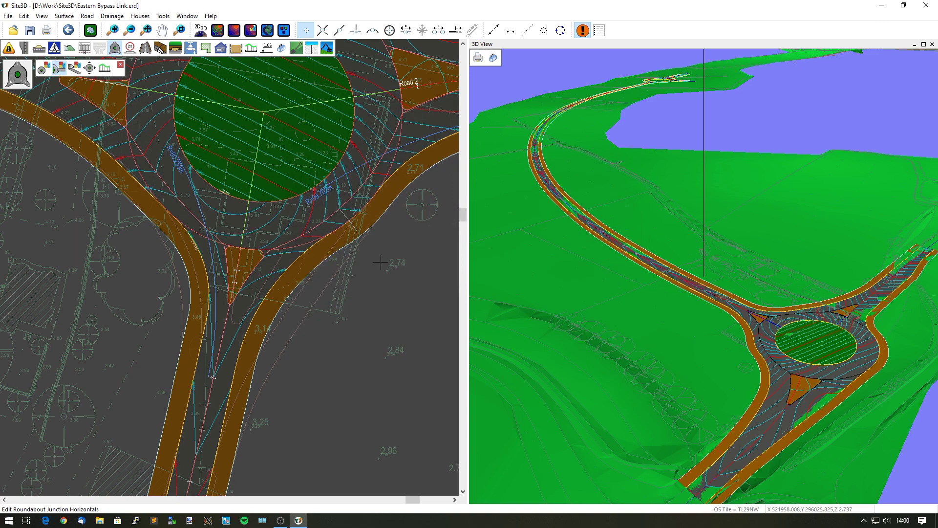
scroll(367, 230, "up", 2)
scroll(373, 196, "up", 1)
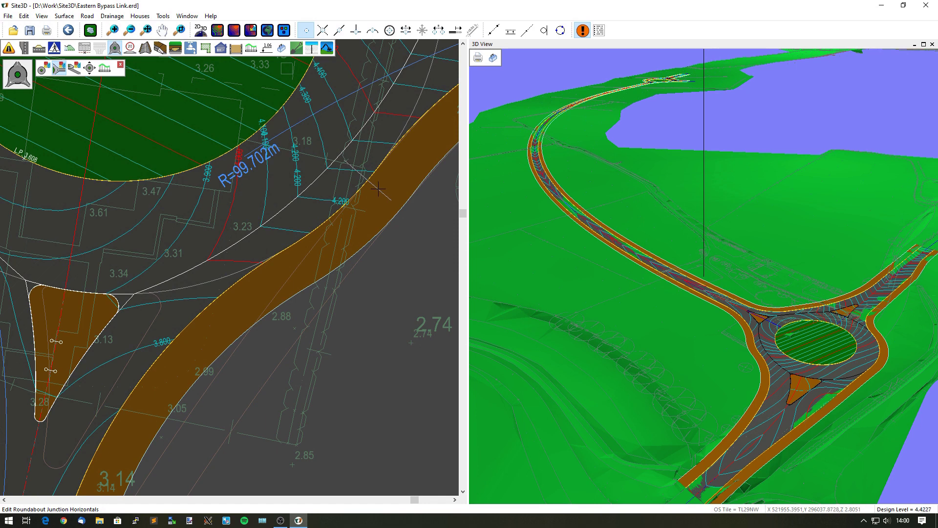
left_click(378, 188)
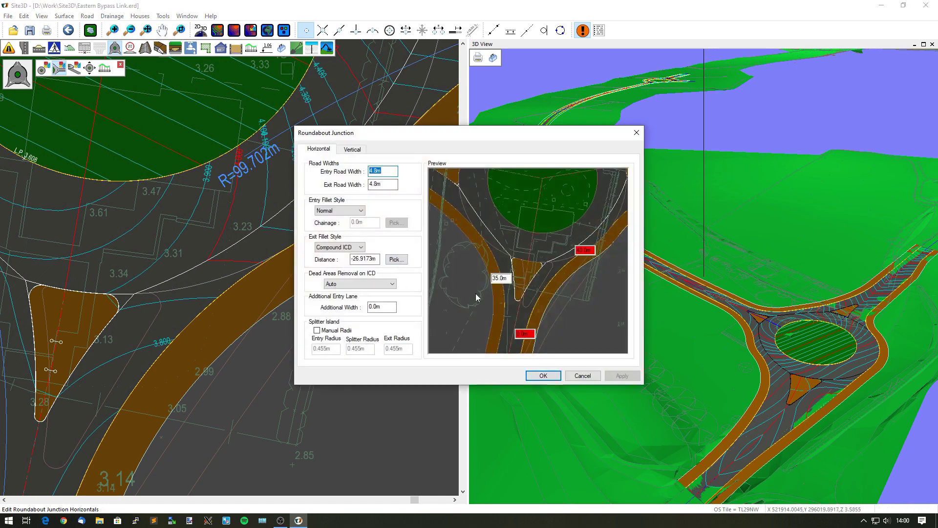
Set the compound exit fillet radius to 252 m along the departing link road.
left_click(524, 334)
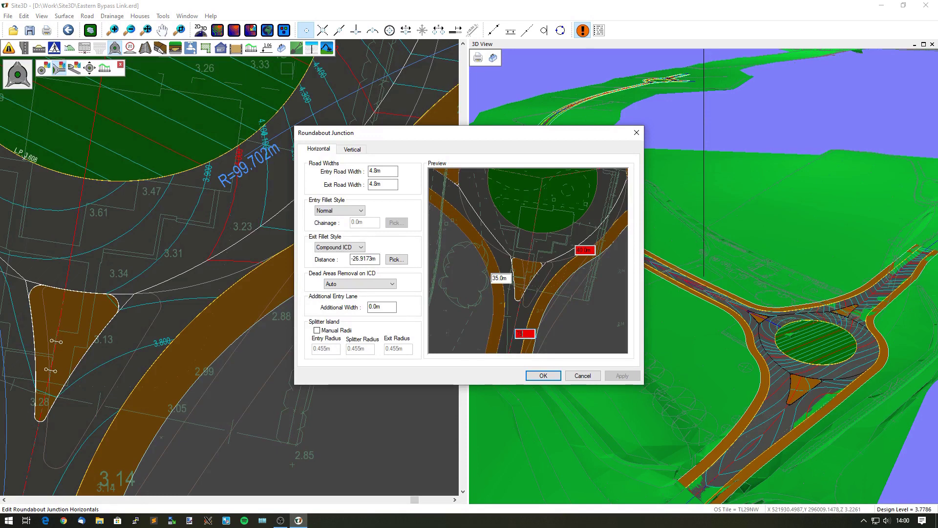
left_click(585, 251)
key("Return")
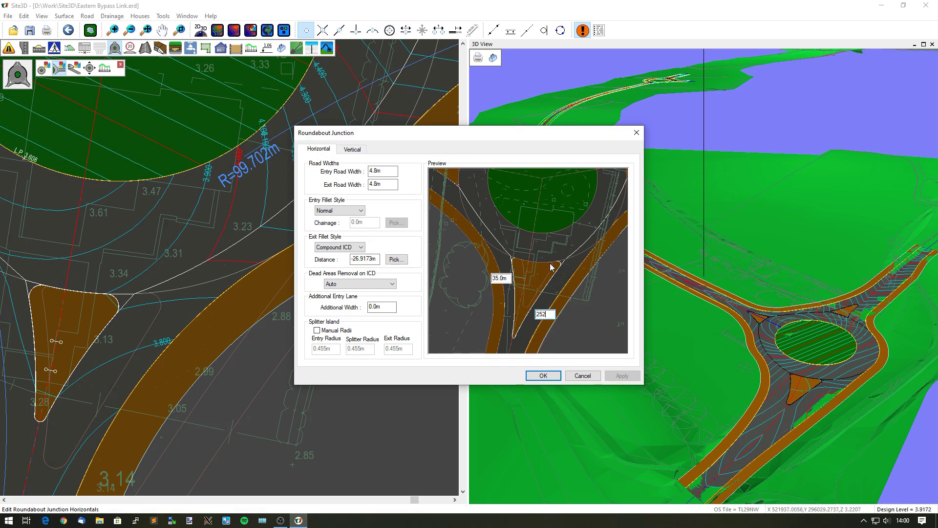
middle_click_drag(529, 295, 532, 269)
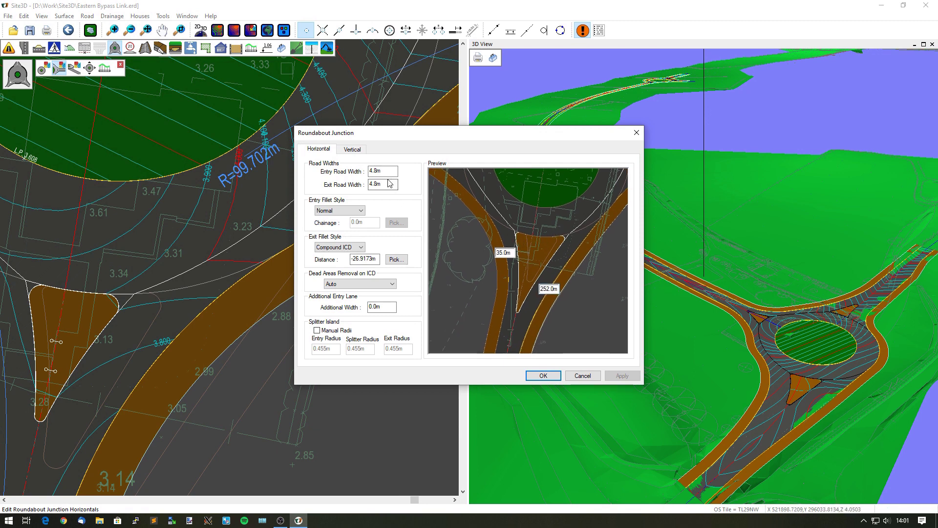
Set the entry road width to 7.6 m and the exit road width to 6.6 m.
double_click(384, 170)
type("7.6")
key("Tab")
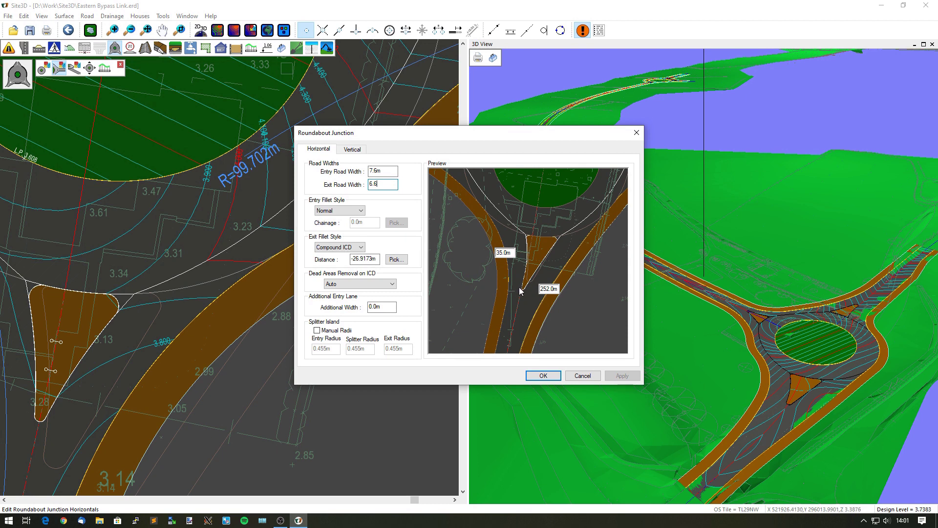
Enable manual radii for the splitter island, set the splitter radius to 1 m and accept the junction changes.
left_click(327, 330)
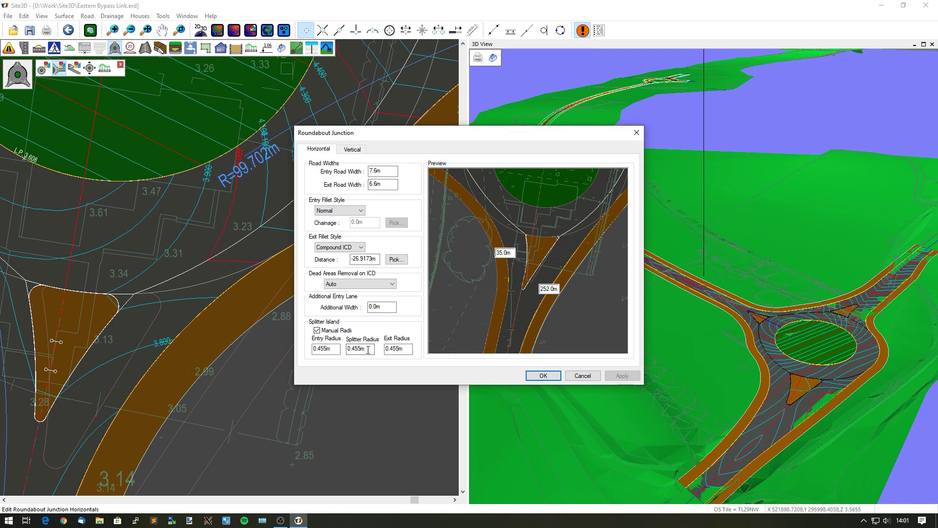
left_click_drag(368, 349, 308, 342)
type("1")
left_click(543, 375)
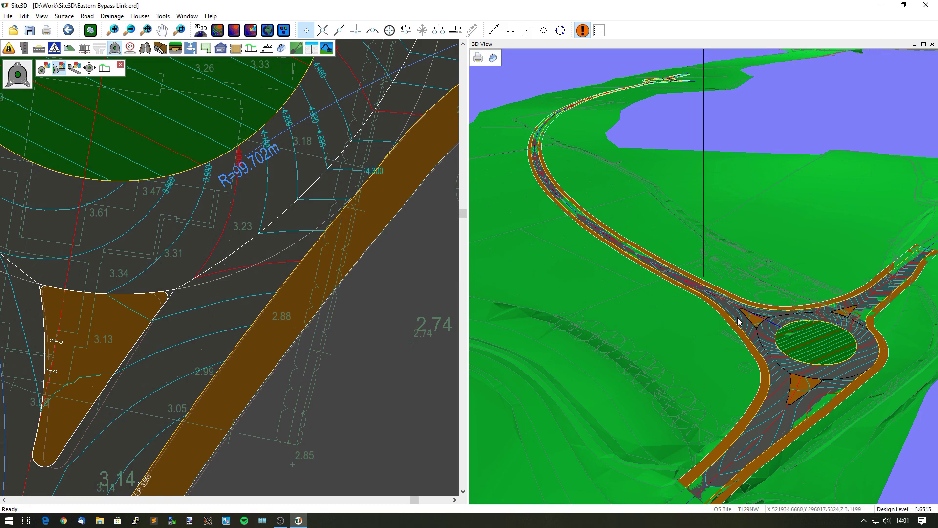
Review the link road in plan from the northern roundabout back to the Road 5 arm, and quit the junction command.
scroll(323, 229, "down", 5)
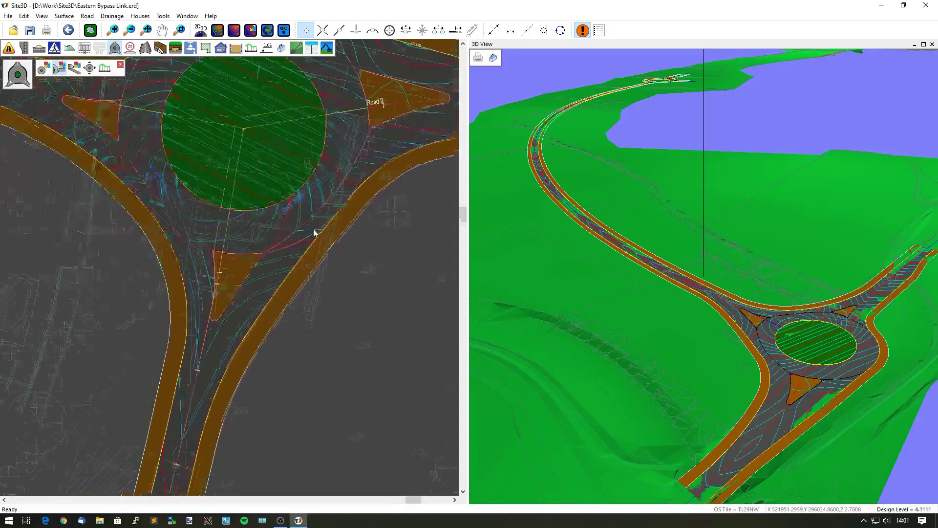
middle_click_drag(262, 314, 269, 301)
left_click(306, 30)
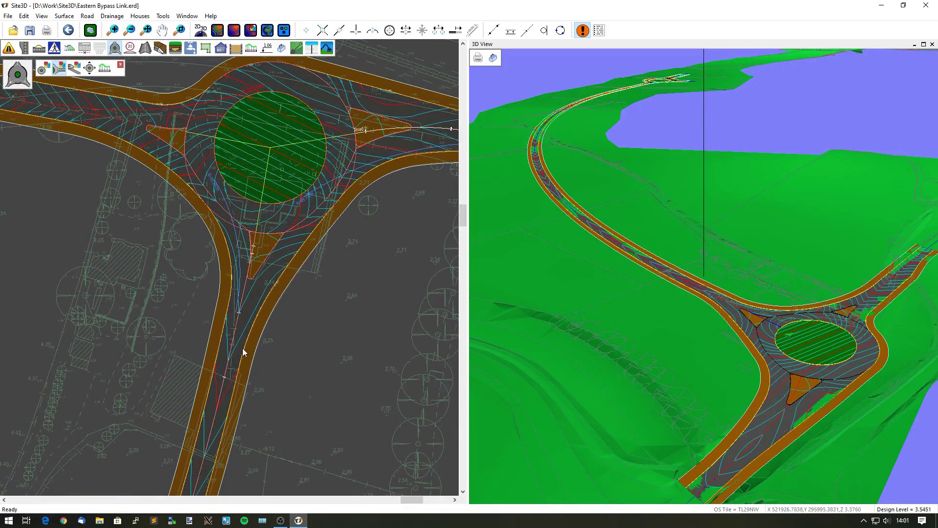
middle_click_drag(245, 341, 278, 270)
scroll(278, 270, "down", 2)
middle_click_drag(240, 360, 286, 194)
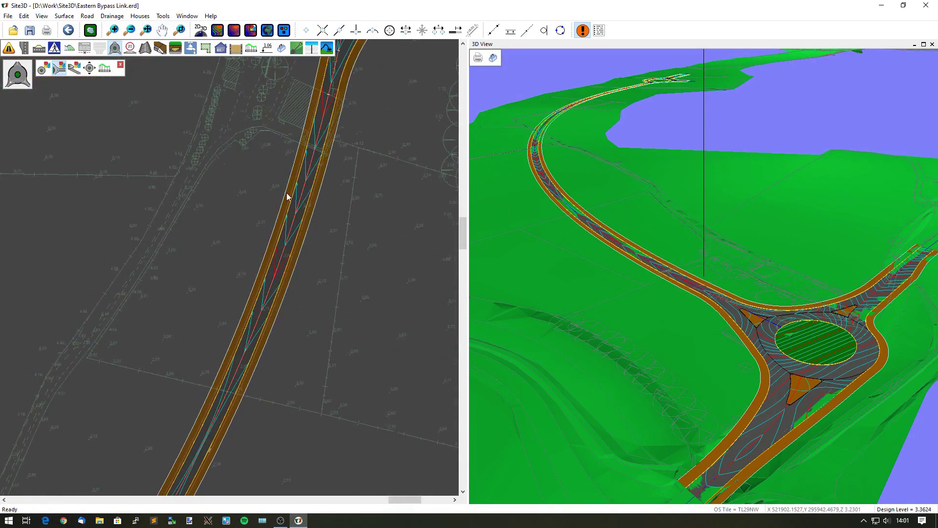
middle_click_drag(212, 366, 342, 149)
middle_click_drag(214, 361, 426, 117)
middle_click_drag(147, 401, 448, 205)
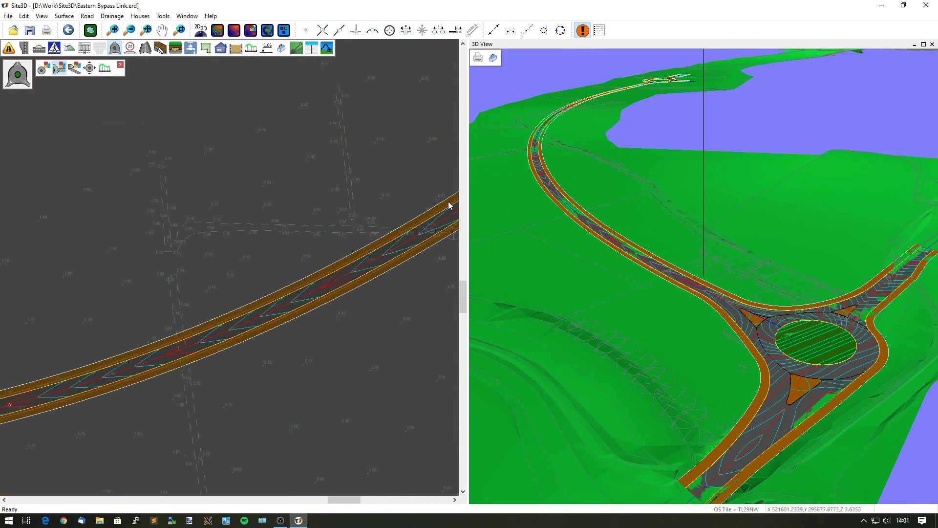
middle_click_drag(168, 355, 292, 250)
scroll(292, 249, "down", 2)
scroll(174, 256, "down", 1)
scroll(184, 250, "up", 2)
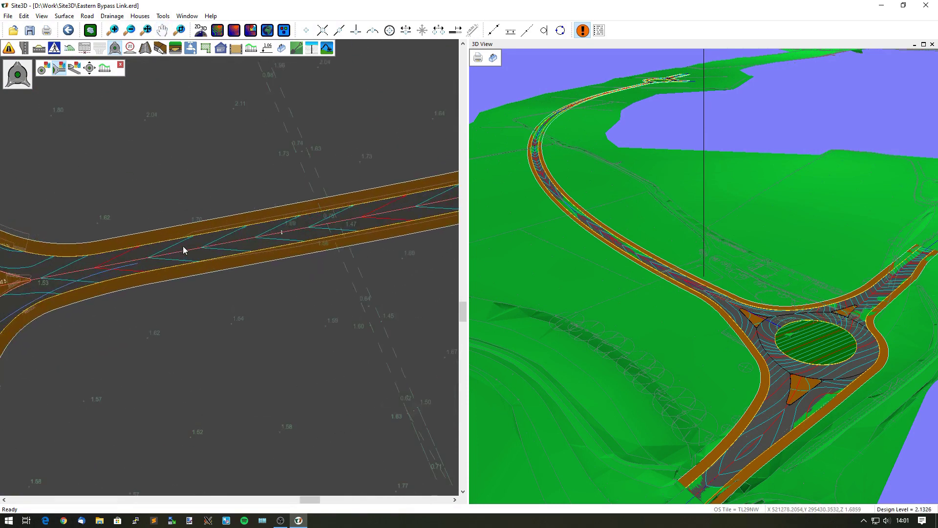
scroll(125, 259, "up", 2)
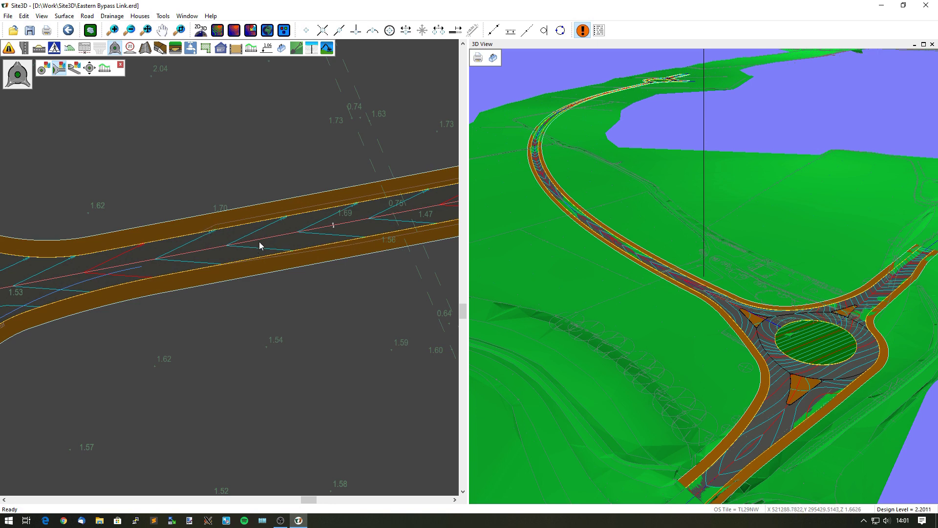
right_click(133, 186)
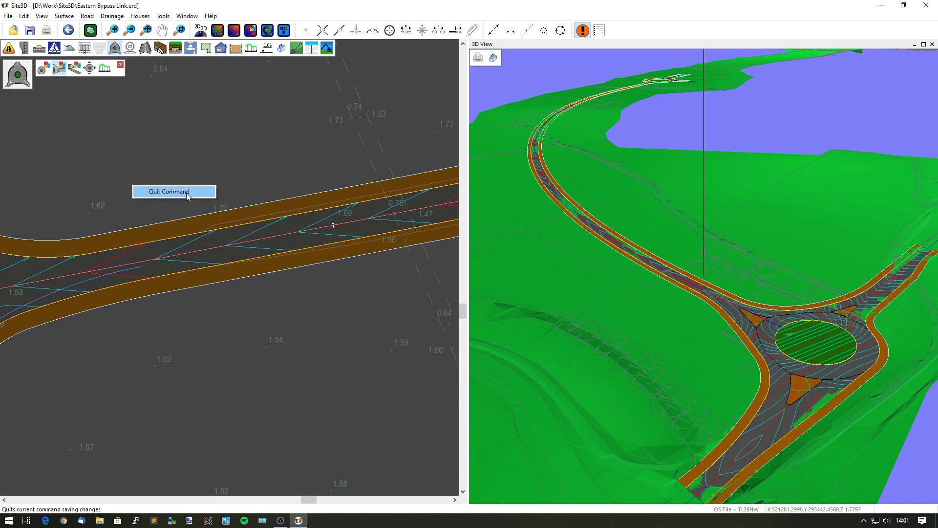
left_click(182, 193)
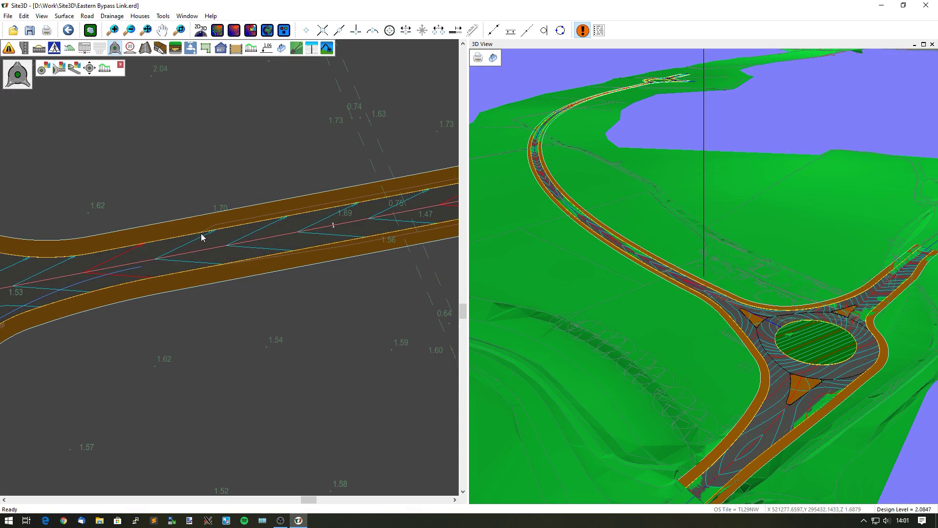
Add a straight-line widening to the link road's upper channel near Road 5, from chainage 87.3735 m to 90.8745 m with offsets 3.65 m and 4.6499 m.
middle_click_drag(124, 264, 187, 251)
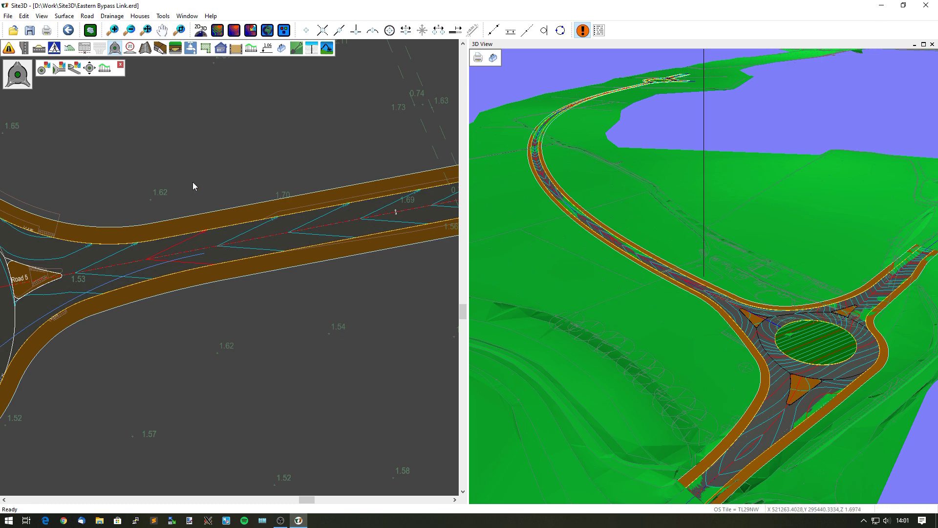
left_click(23, 49)
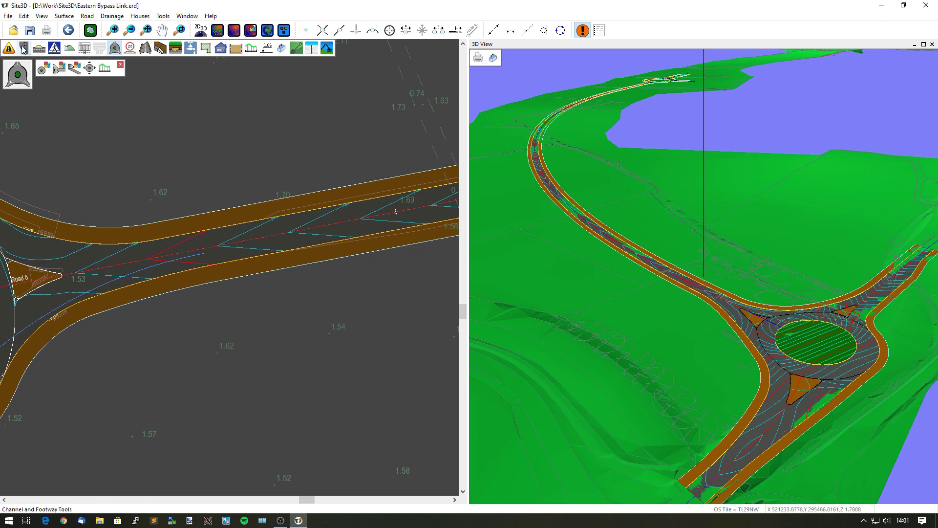
left_click(224, 233)
left_click(59, 68)
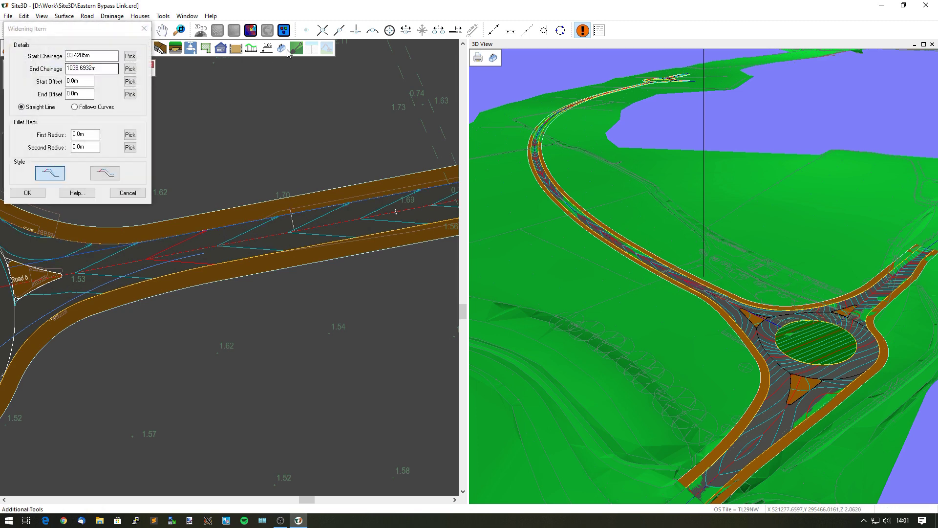
left_click(306, 30)
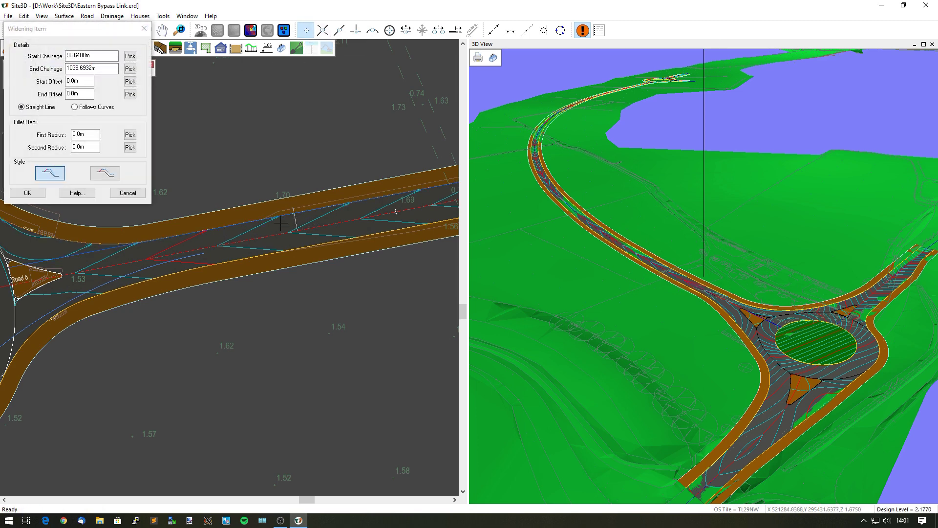
scroll(272, 212, "up", 2)
left_click(253, 225)
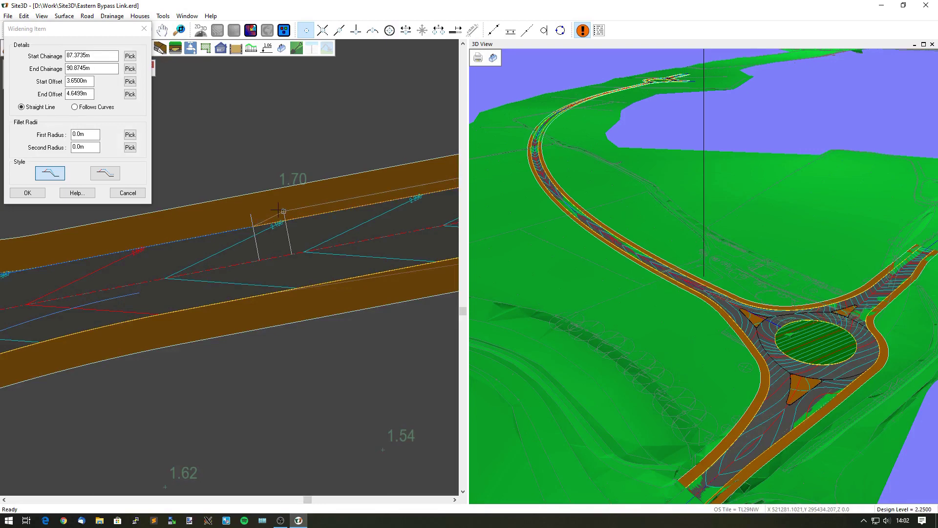
left_click(28, 192)
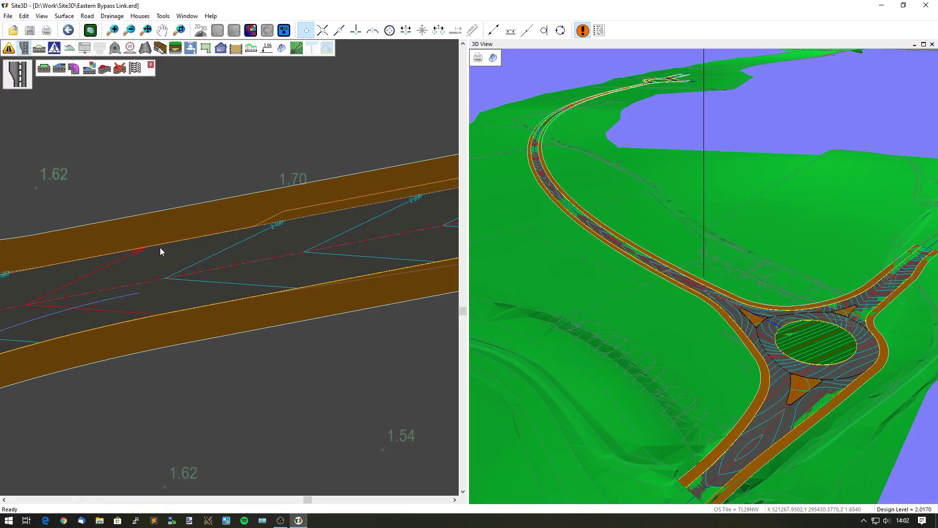
Start a straight-line widening on the link road's western channel near the northern roundabout, from chainage 971.5768 m to 1001.7756 m.
scroll(156, 244, "down", 3)
middle_click_drag(421, 191, 141, 256)
middle_click_drag(333, 193, 143, 259)
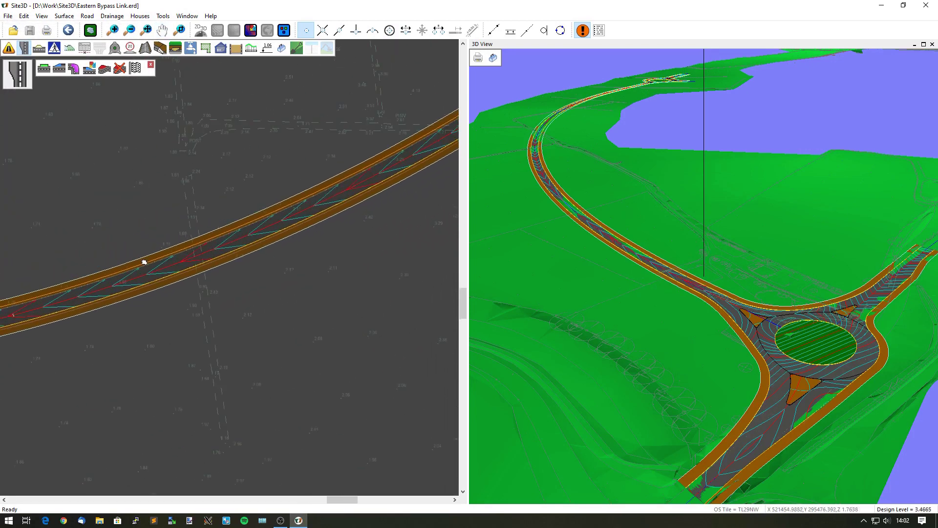
scroll(323, 198, "up", 2)
middle_click_drag(324, 198, 149, 297)
middle_click_drag(359, 190, 178, 329)
middle_click_drag(391, 180, 205, 328)
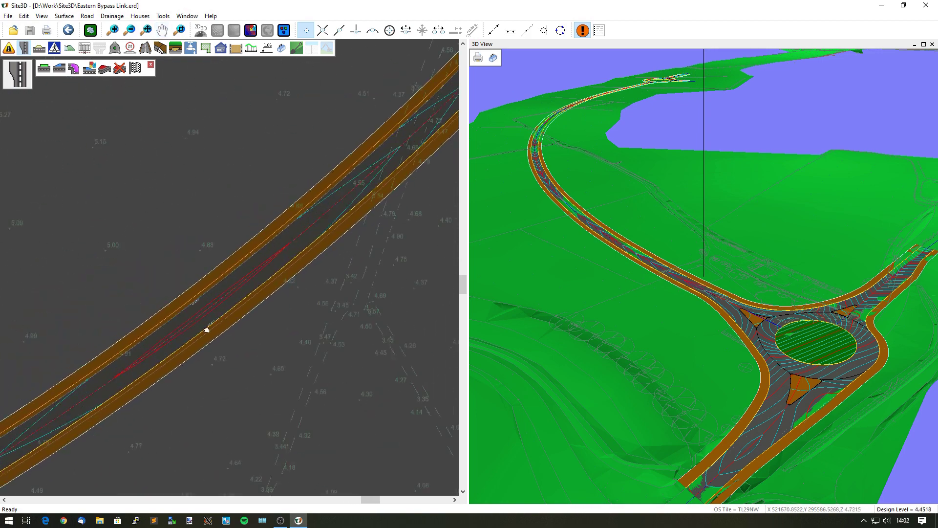
middle_click_drag(420, 167, 200, 367)
middle_click_drag(323, 195, 172, 391)
middle_click_drag(336, 136, 166, 386)
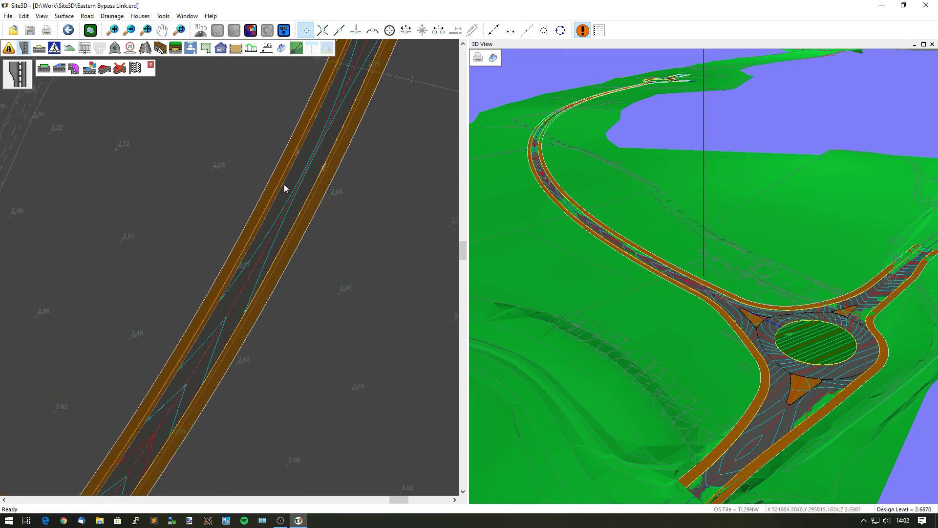
middle_click_drag(323, 151, 221, 445)
middle_click_drag(241, 211, 241, 231)
scroll(215, 298, "up", 2)
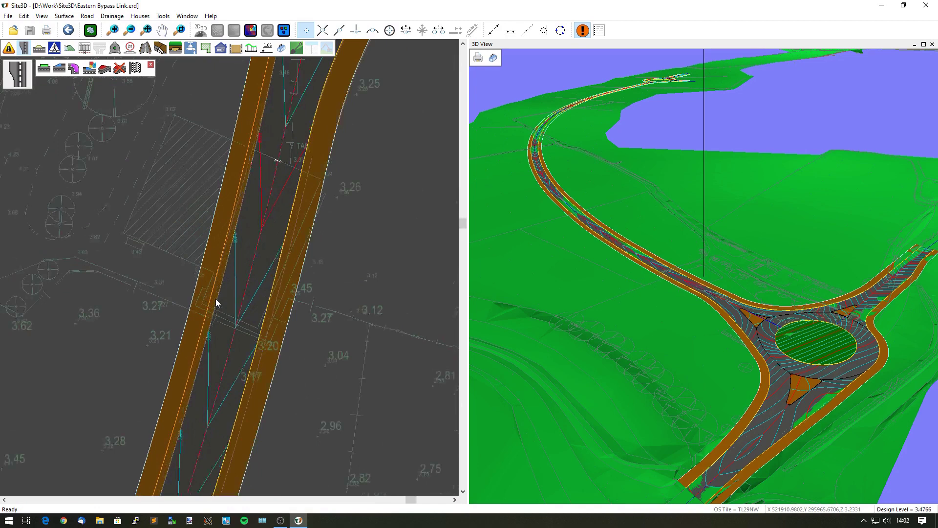
scroll(220, 304, "up", 2)
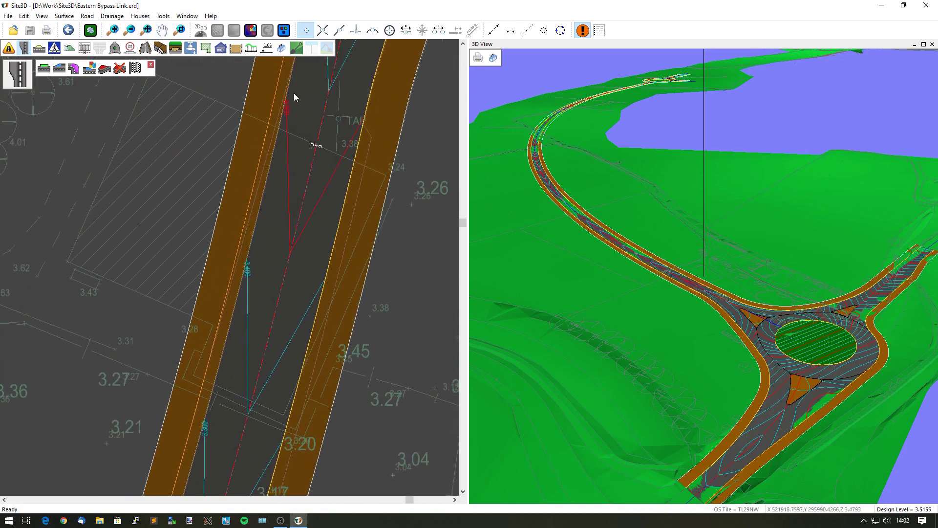
middle_click_drag(266, 185, 265, 204)
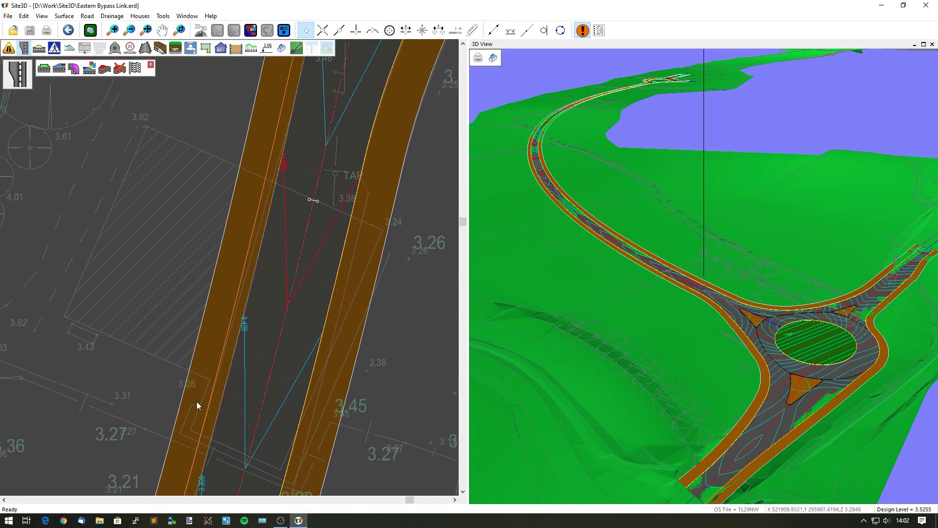
left_click(59, 69)
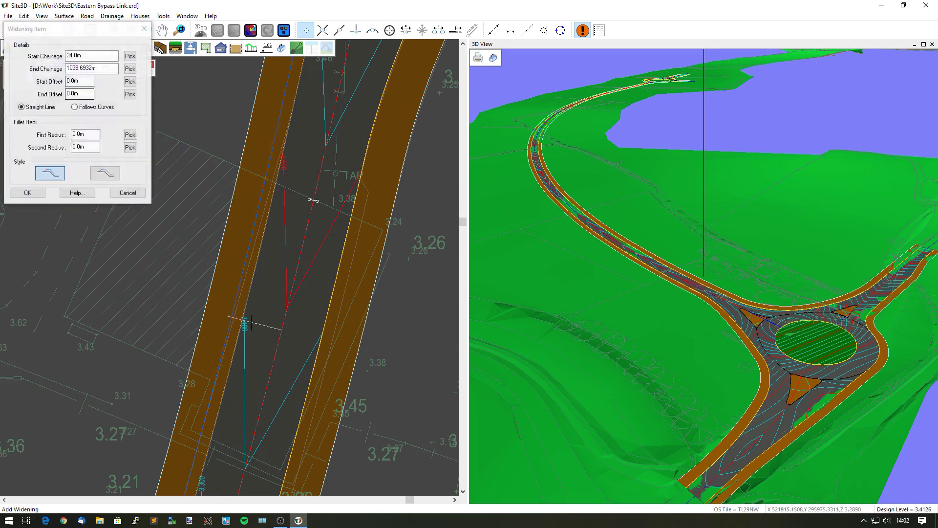
left_click(216, 386)
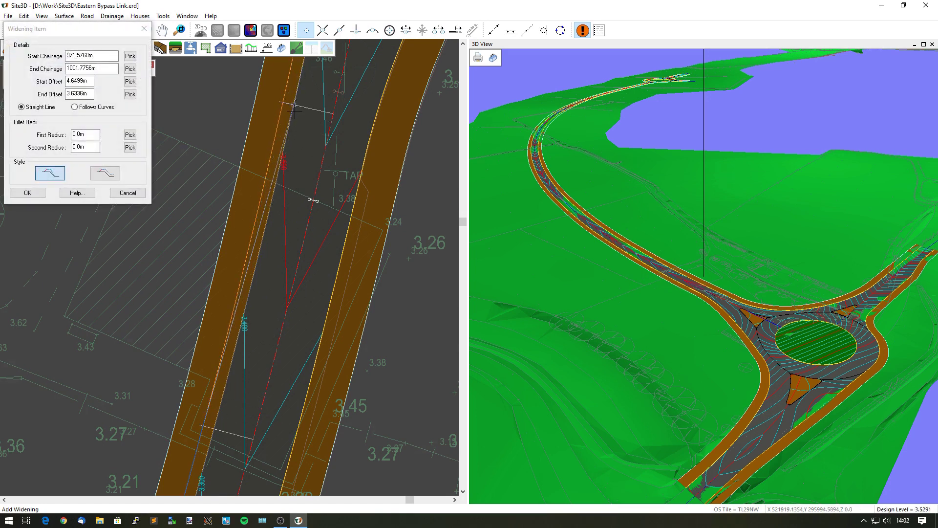
Set the widening's start offset to 4.65 m and its end offset to 3.65 m.
left_click_drag(73, 81, 104, 86)
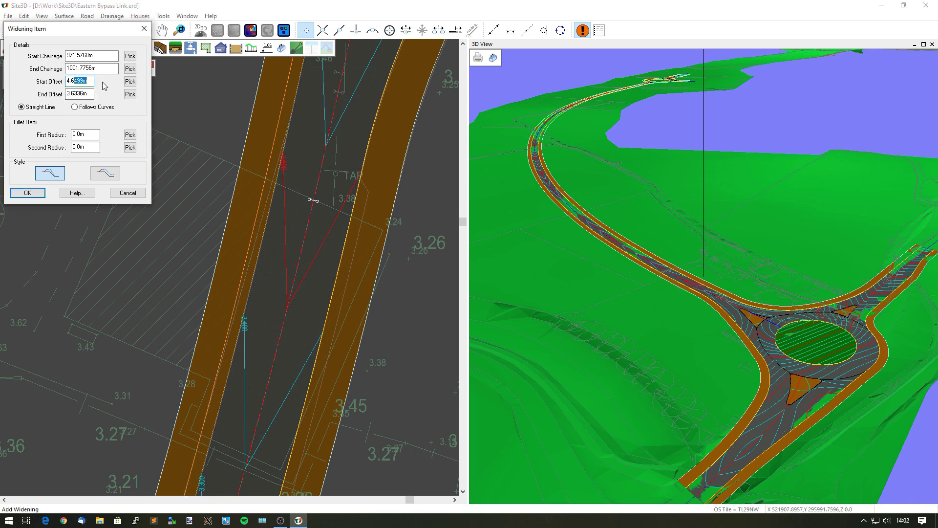
type("5")
left_click_drag(74, 94, 112, 96)
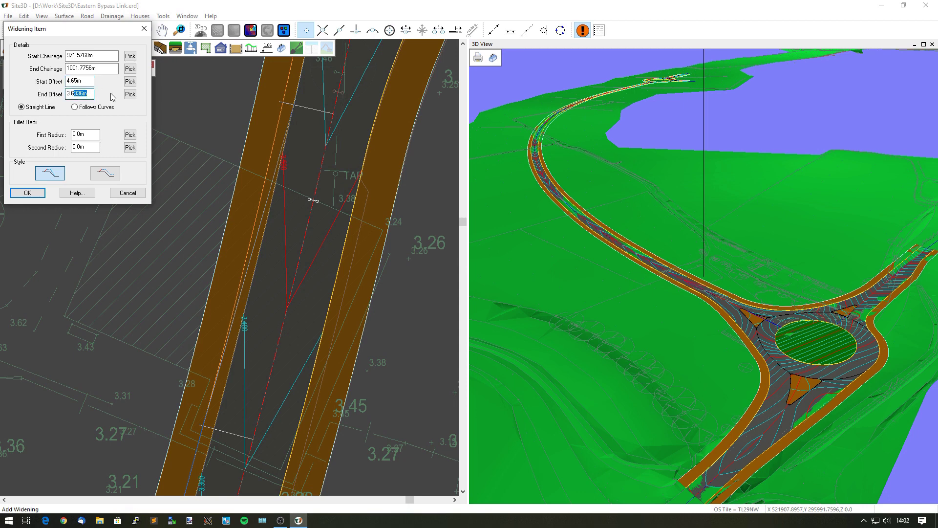
type("5")
Set the widening's first fillet radius to 600 m and second to 300 m, and accept it.
left_click(89, 136)
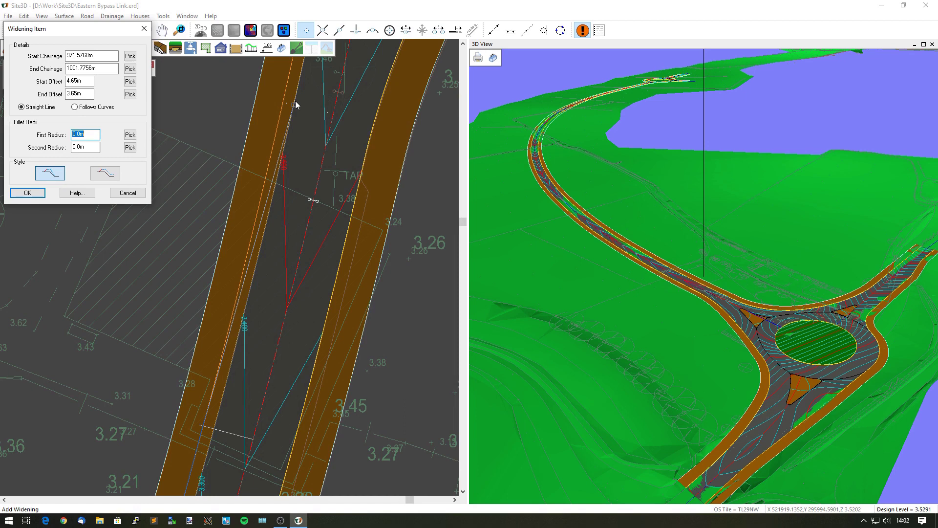
key("BackSpace")
left_click(86, 133)
middle_click_drag(203, 430, 235, 360)
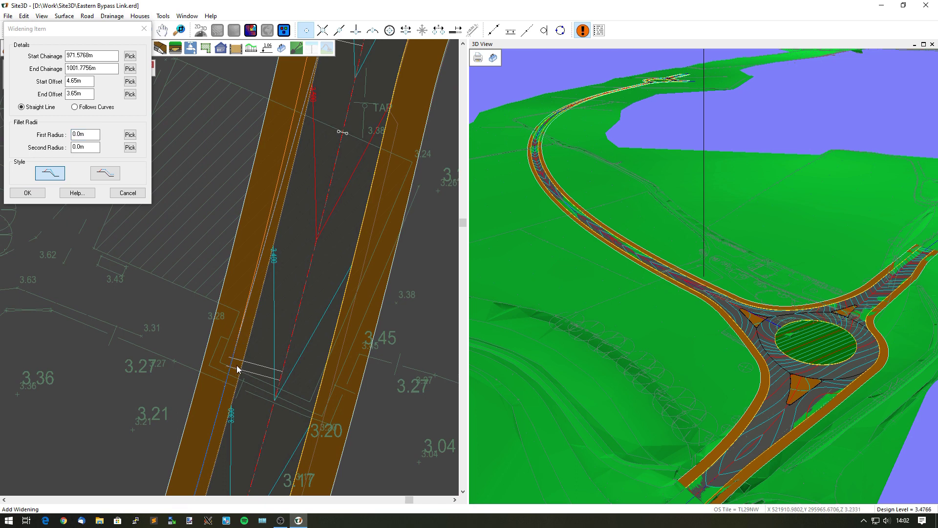
left_click(81, 133)
double_click(82, 134)
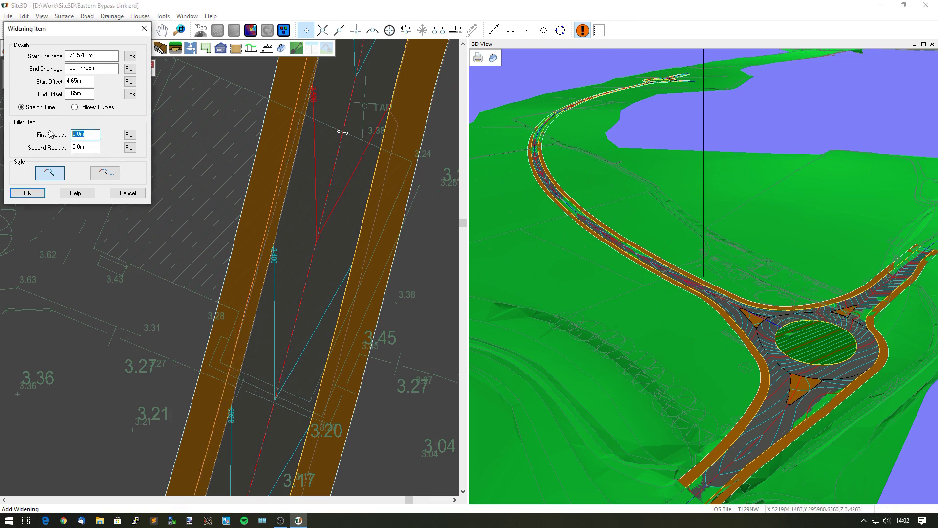
type("60")
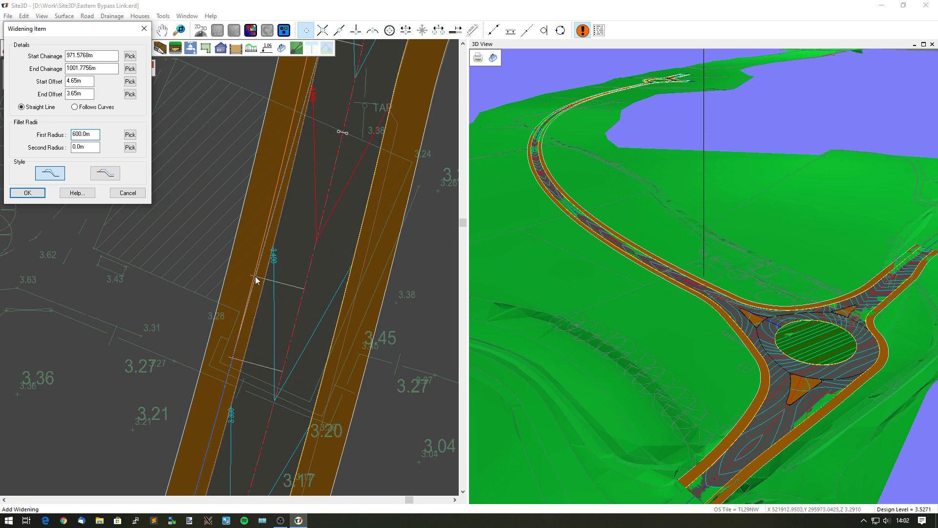
middle_click_drag(276, 231, 262, 364)
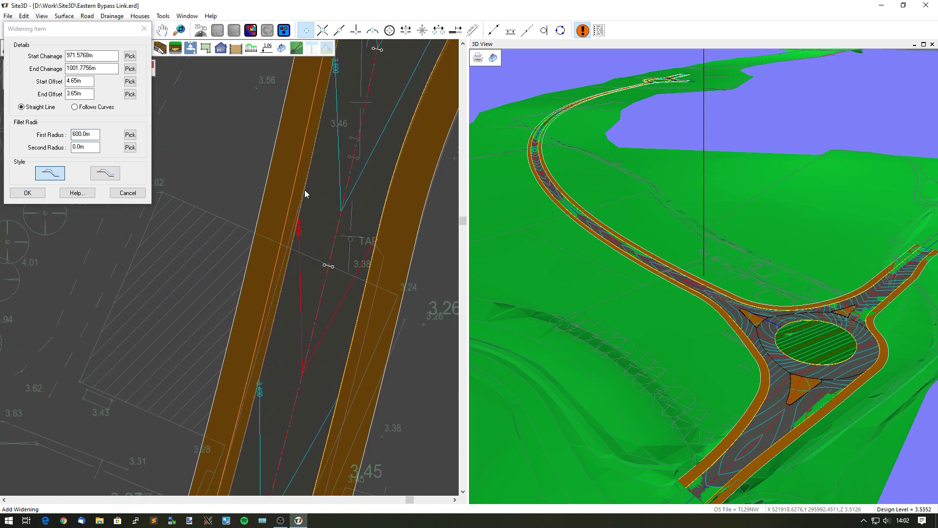
left_click(93, 149)
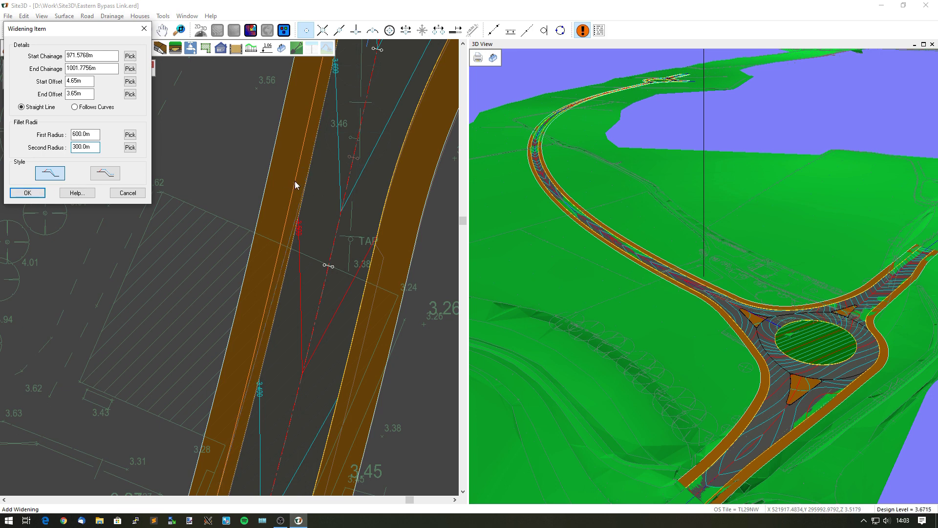
scroll(310, 189, "up", 2)
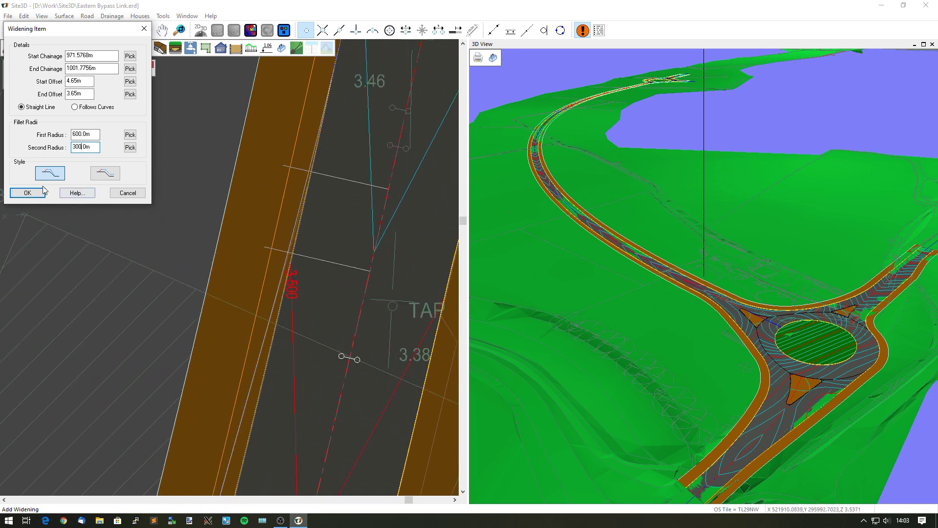
left_click(28, 193)
scroll(319, 225, "down", 1)
scroll(315, 225, "down", 2)
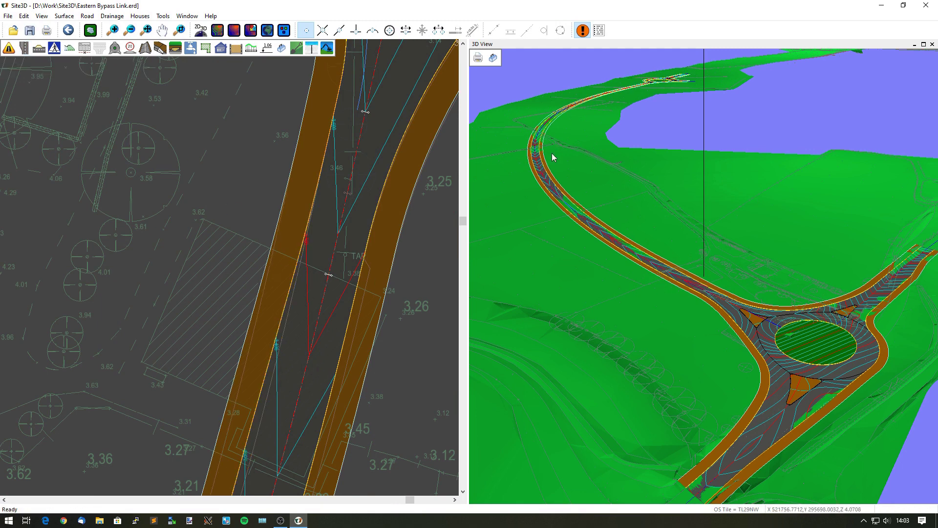
Add a straight-line widening to the eastern channel near the northern roundabout, from chainage 996.6049 m to 995.6392 m with offsets 3.65 m and 4.6785 m.
left_click(24, 48)
left_click(277, 266)
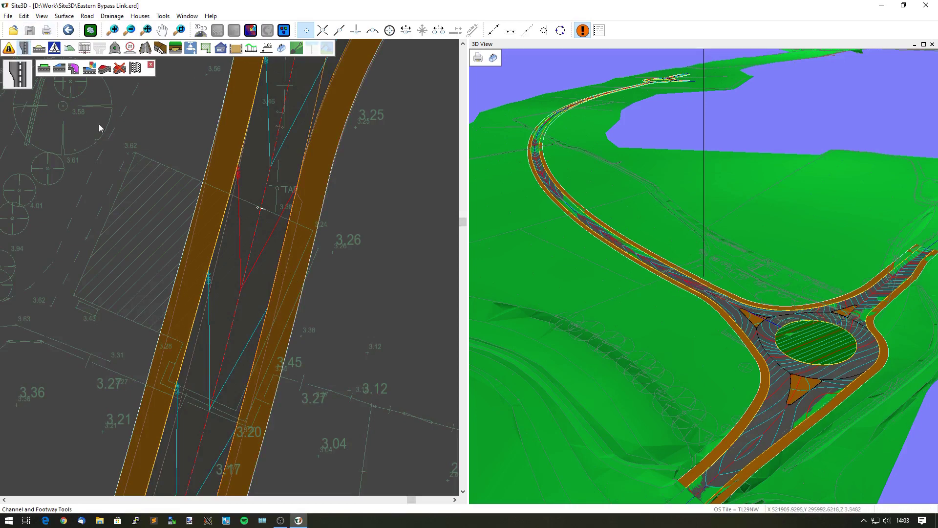
left_click(59, 68)
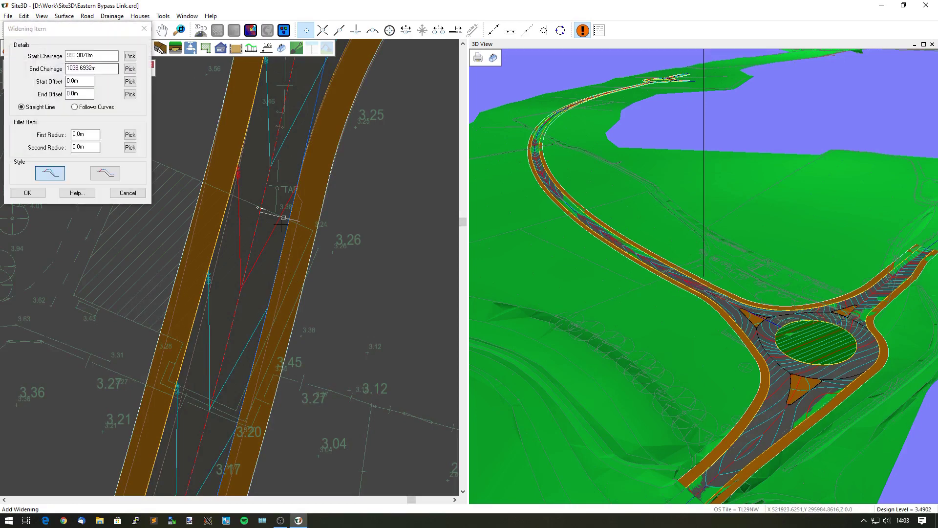
left_click(296, 192)
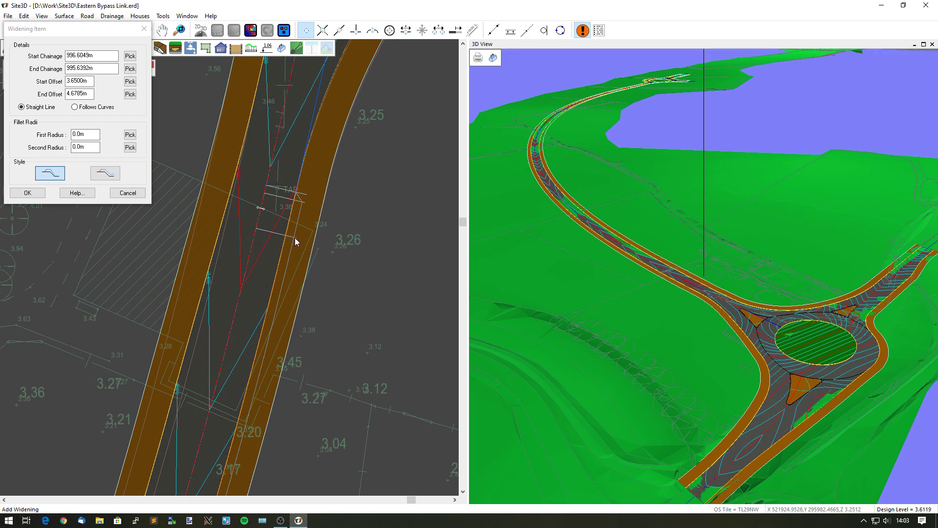
middle_click_drag(314, 316, 286, 244)
scroll(286, 245, "down", 3)
mouse_move(285, 323)
middle_mouse_down()
mouse_move(330, 123)
mouse_move(371, 59)
middle_mouse_up()
middle_click_drag(202, 318, 352, 104)
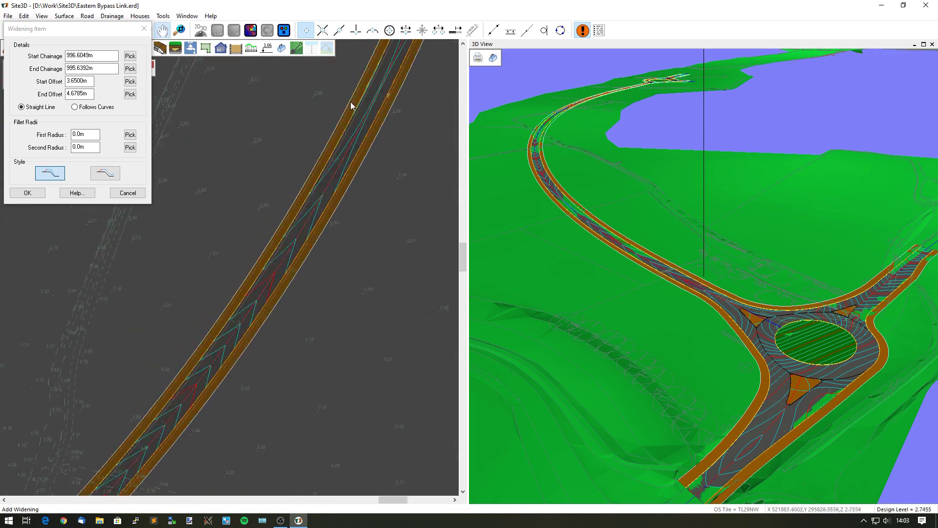
middle_click_drag(152, 462, 431, 122)
mouse_move(110, 413)
middle_mouse_down()
mouse_move(220, 272)
mouse_move(443, 117)
middle_mouse_up()
middle_click_drag(137, 289, 402, 162)
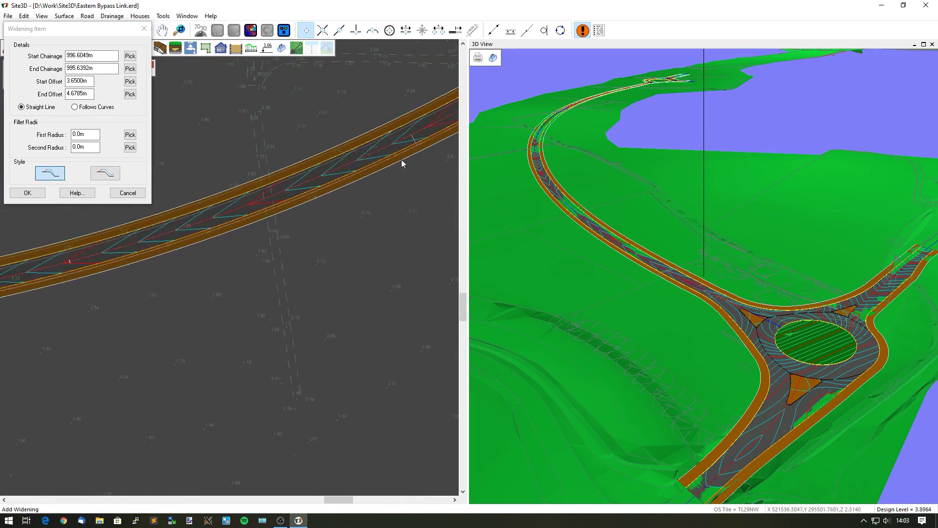
mouse_move(174, 262)
middle_mouse_down()
mouse_move(452, 214)
mouse_move(332, 232)
middle_mouse_up()
scroll(125, 287, "up", 7)
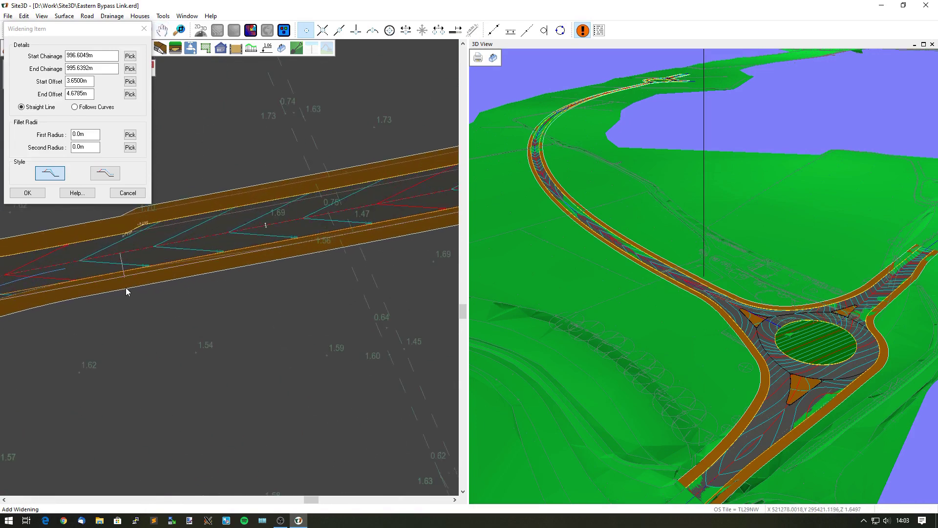
middle_click_drag(139, 271, 209, 283)
scroll(210, 282, "up", 1)
left_click(39, 194)
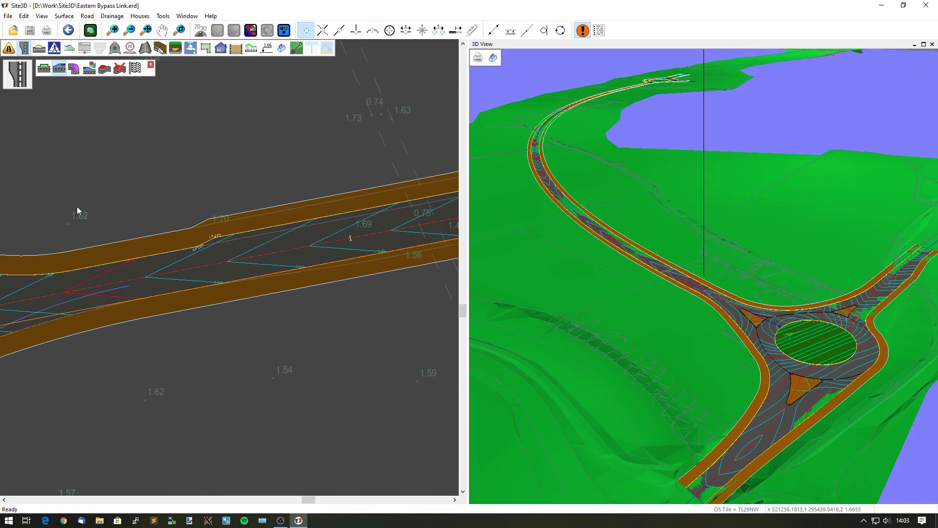
Start a straight-line widening on the link's lower channel near Road 5, from chainage 117.8286 m to 87.3736 m with offsets 4.6785 m and 3.65 m.
left_click(59, 68)
scroll(370, 263, "up", 3)
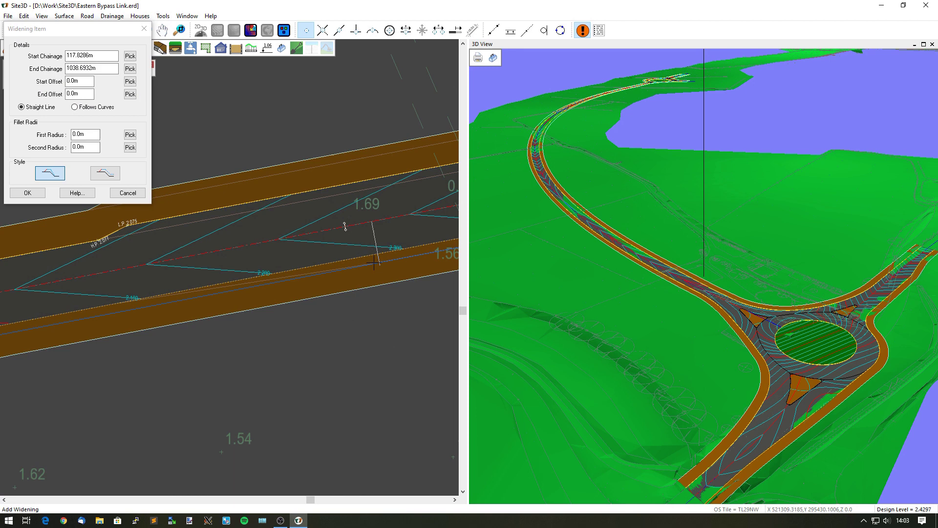
scroll(370, 263, "up", 2)
left_click(358, 271)
middle_click_drag(238, 281, 499, 251)
left_click(176, 306)
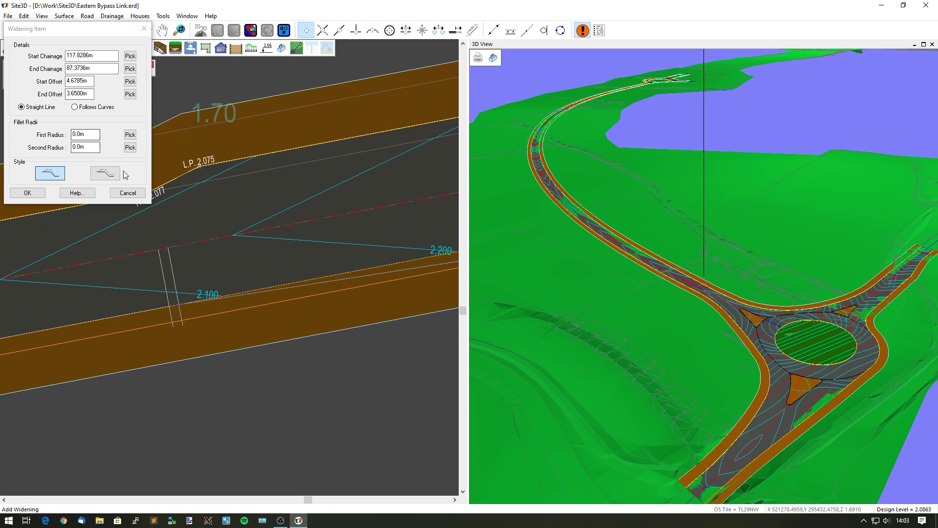
Set both fillet radii of the lower channel widening to 300 m and accept it.
left_click(85, 135)
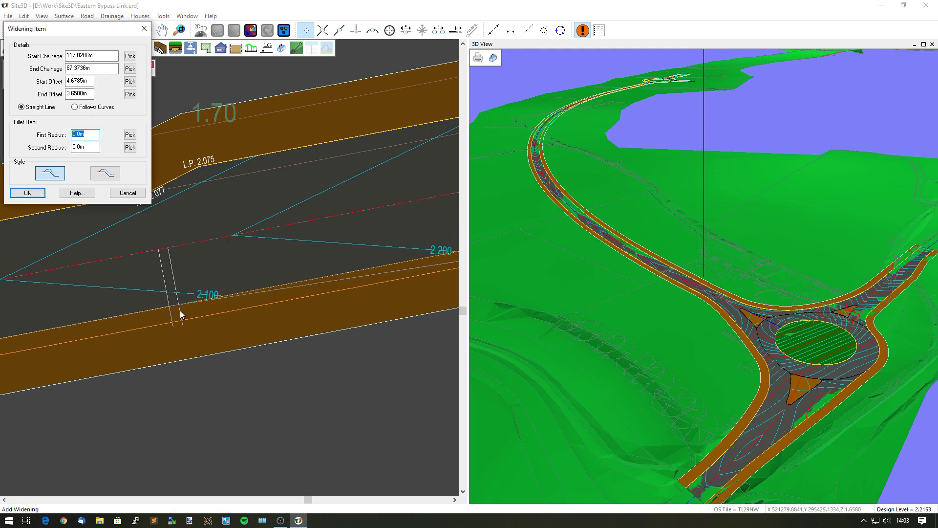
type("300")
key("Tab")
type("30")
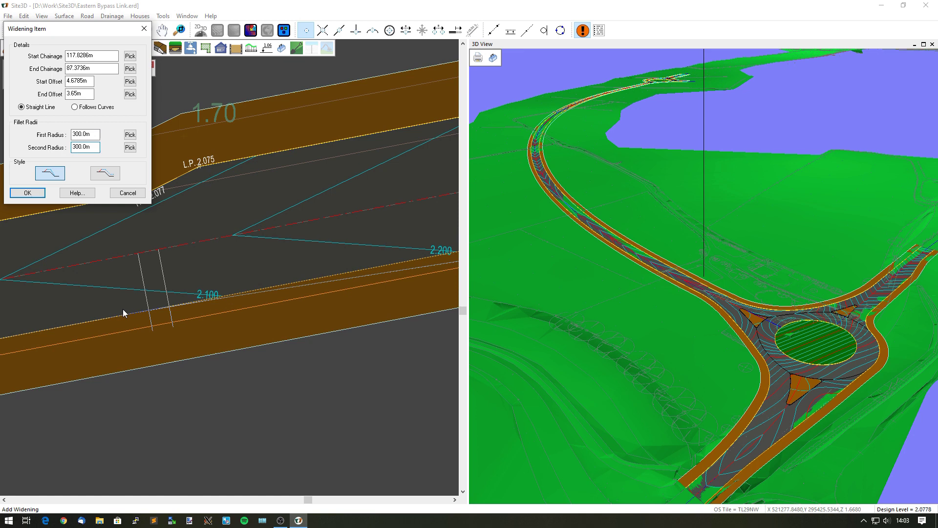
left_click(27, 192)
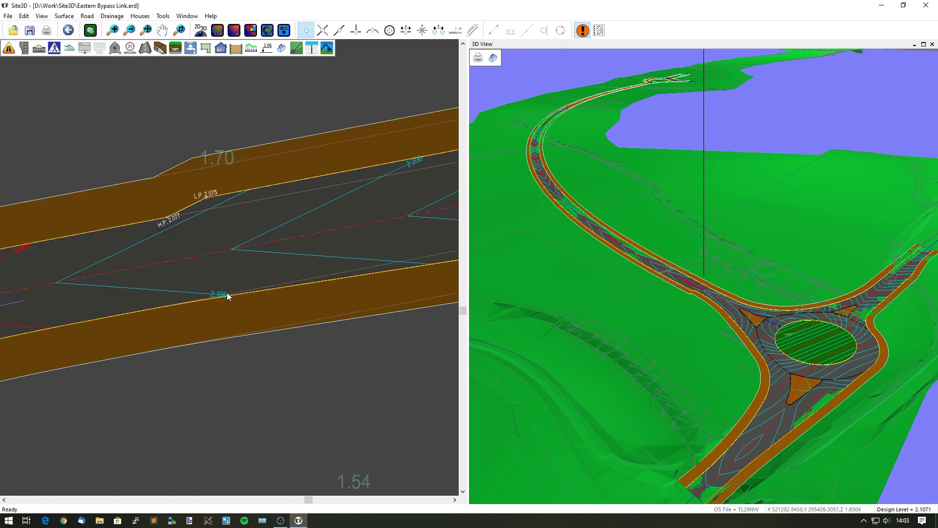
Interface all roads with the current survey surface on both sides, mirroring the slopes left/right and for cut and fill.
scroll(227, 292, "down", 5)
middle_click_drag(296, 276, 198, 283)
scroll(205, 284, "down", 2)
middle_click_drag(344, 246, 178, 303)
scroll(342, 239, "down", 2)
scroll(178, 303, "down", 3)
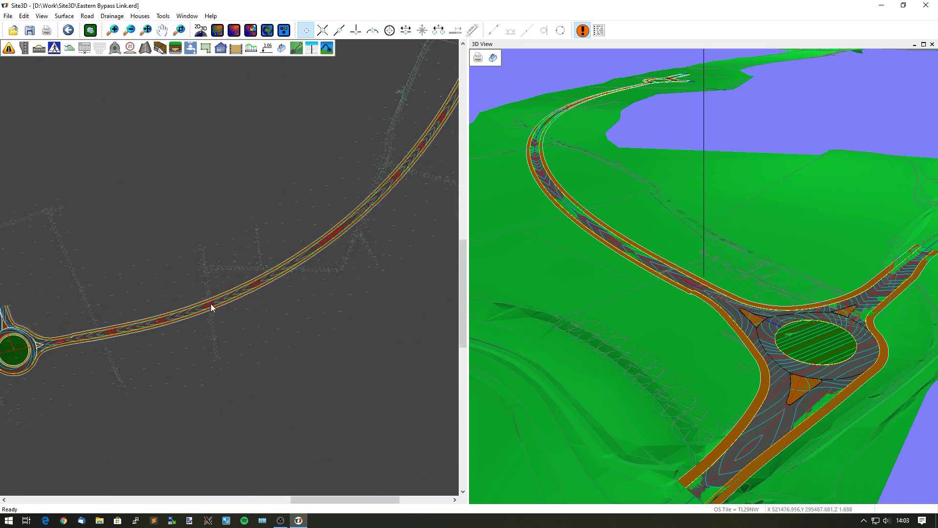
scroll(212, 307, "down", 2)
middle_click_drag(254, 274, 264, 300)
scroll(236, 316, "down", 1)
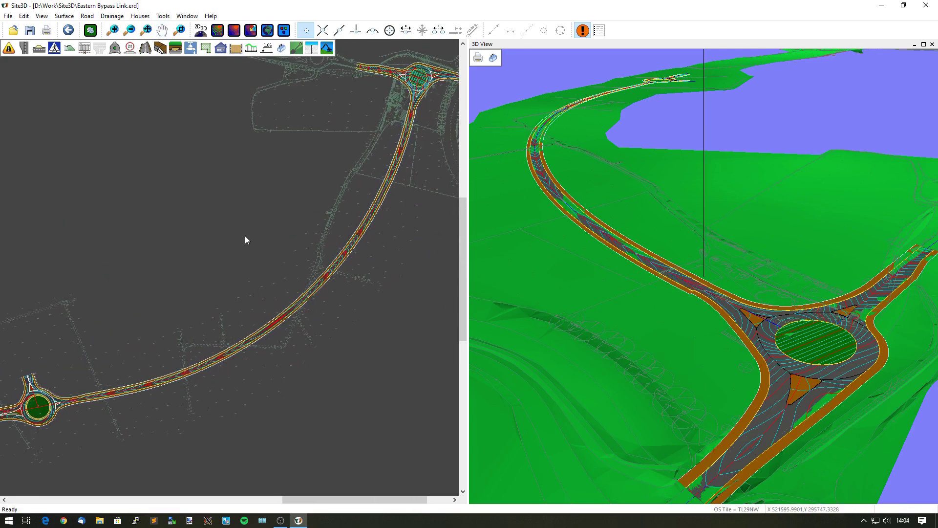
left_click(70, 49)
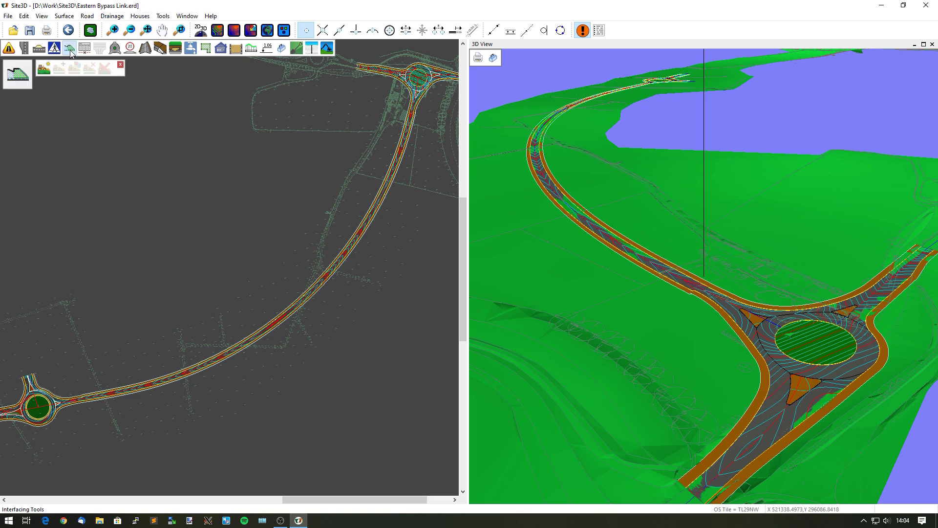
left_click(45, 70)
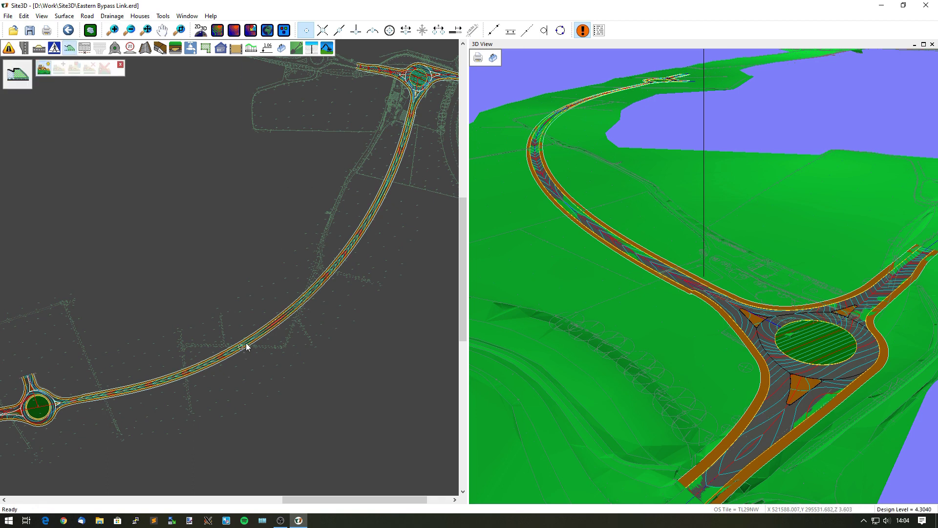
left_click(247, 347)
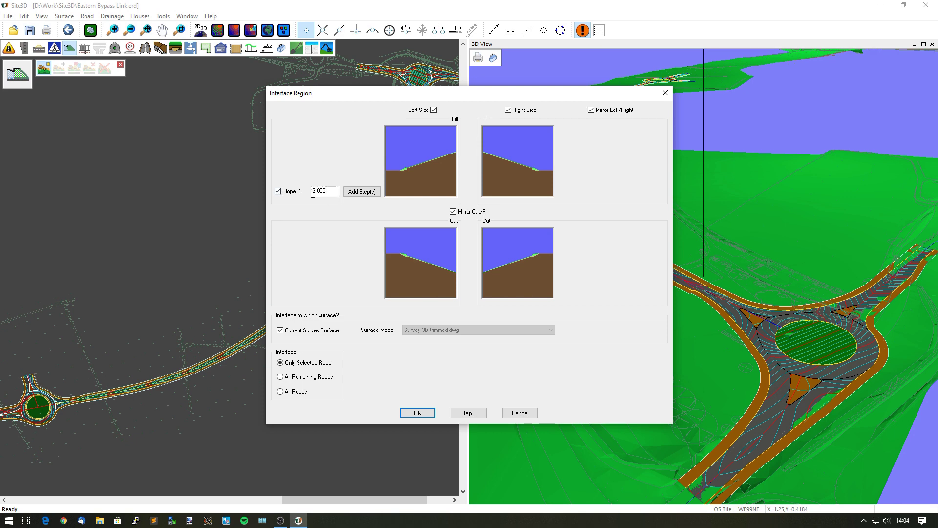
left_click(291, 392)
left_click(417, 413)
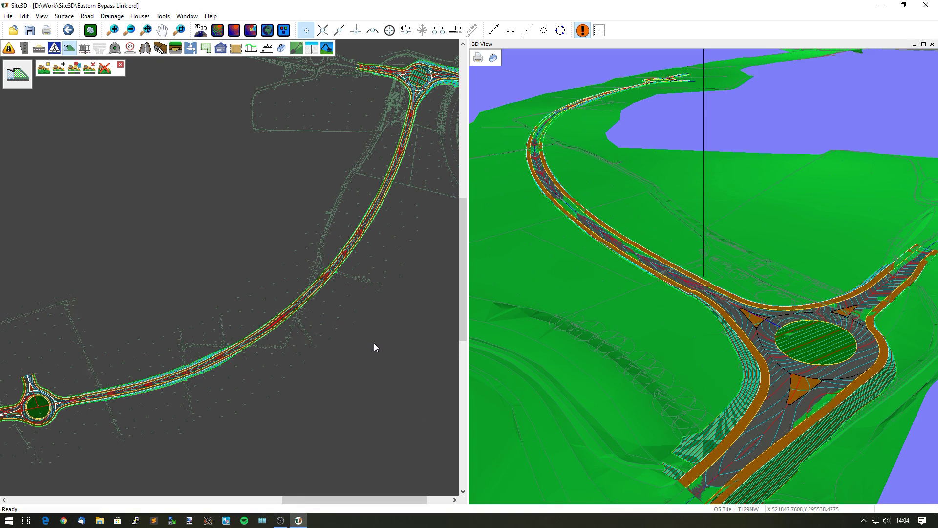
Examine the interfaced side slopes along the link road in the plan and 3D views.
scroll(213, 370, "up", 5)
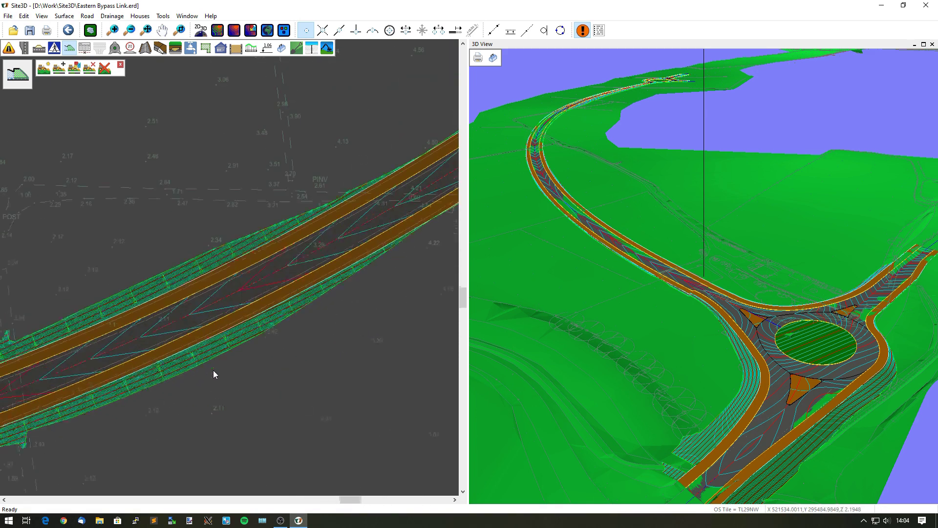
scroll(213, 370, "up", 1)
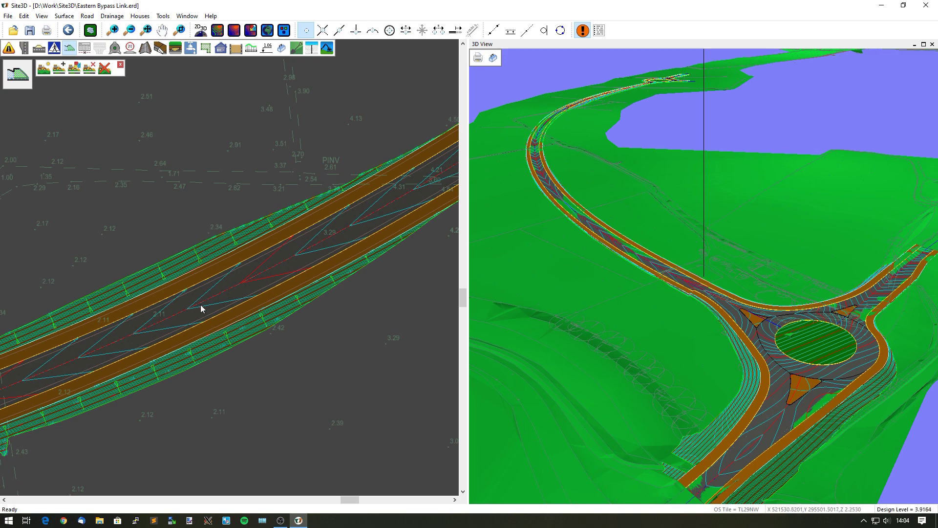
scroll(201, 308, "down", 2)
scroll(705, 342, "up", 4)
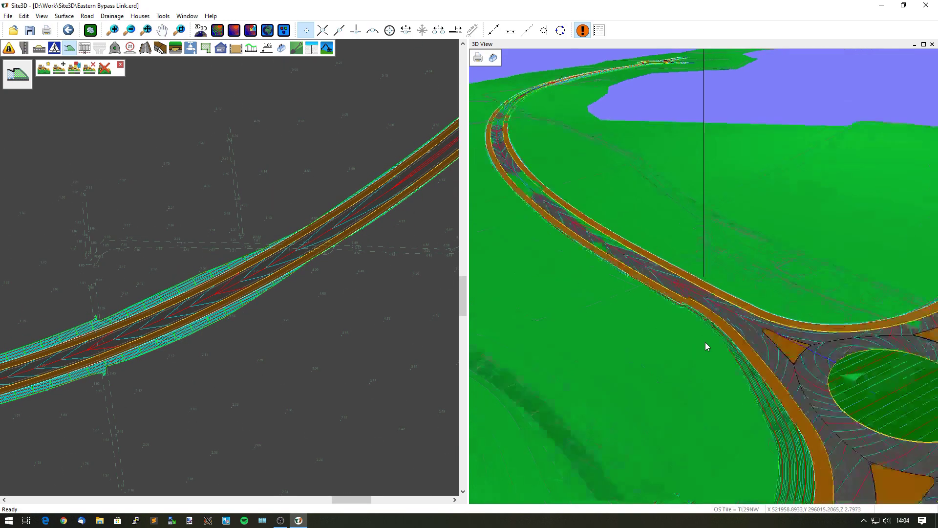
middle_click_drag(586, 249, 826, 481)
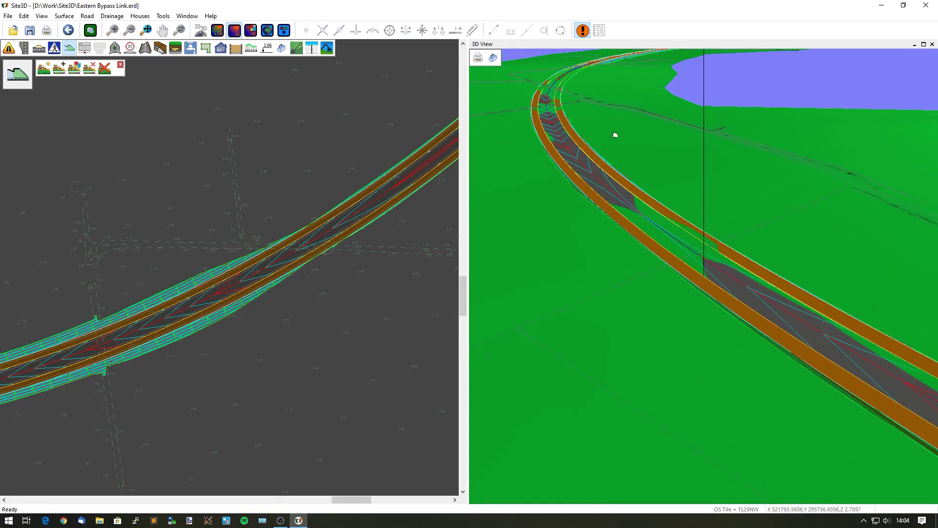
middle_click_drag(614, 134, 778, 476)
middle_click_drag(672, 82, 716, 409)
left_click_drag(716, 409, 773, 322)
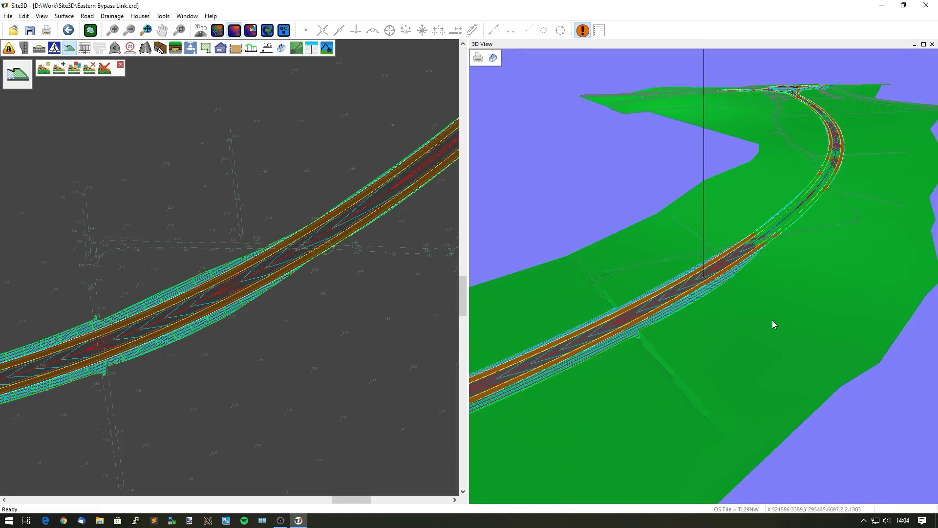
Review the design cut and fill volumes and quantities for all roads, and close the report.
left_click(64, 17)
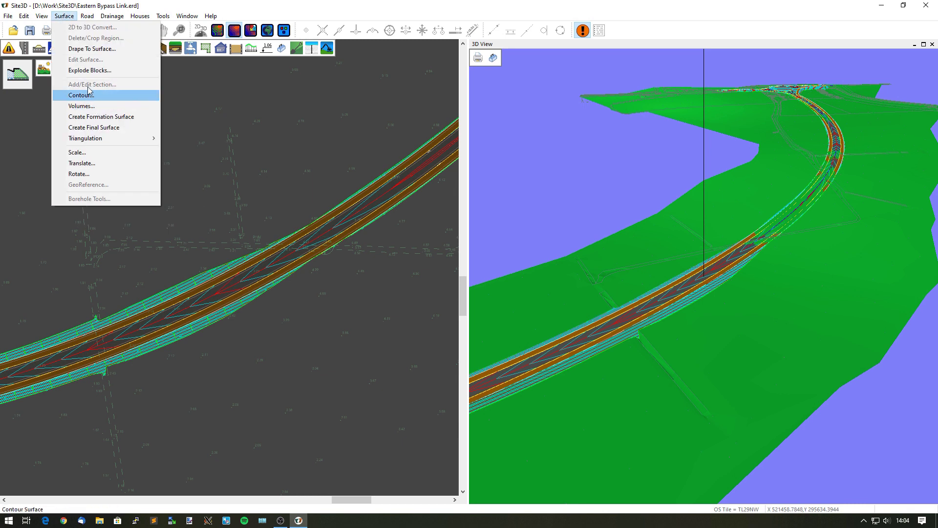
mouse_move(87, 16)
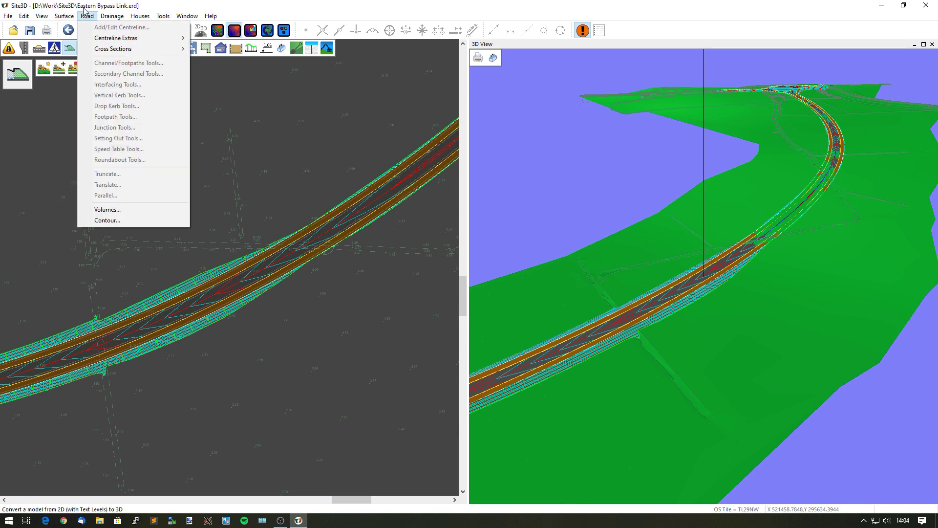
left_click(120, 209)
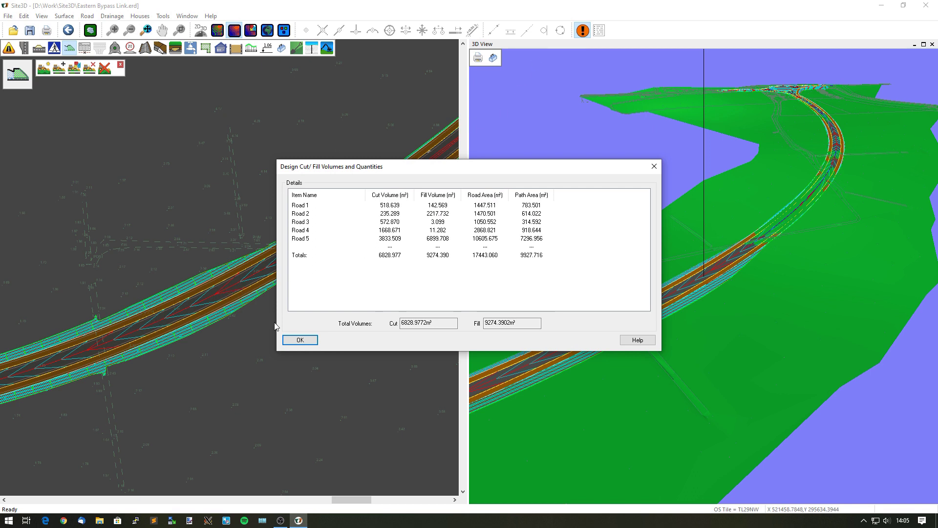
left_click(297, 341)
scroll(319, 300, "down", 1)
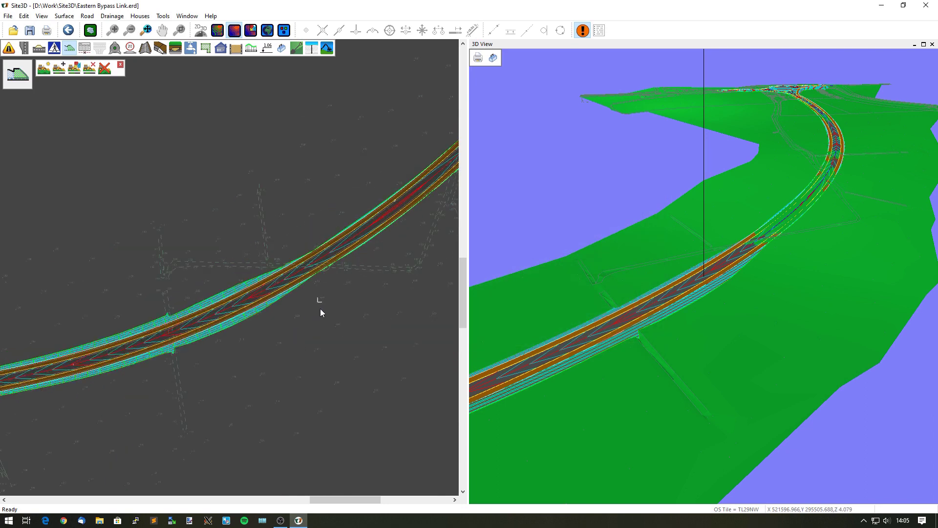